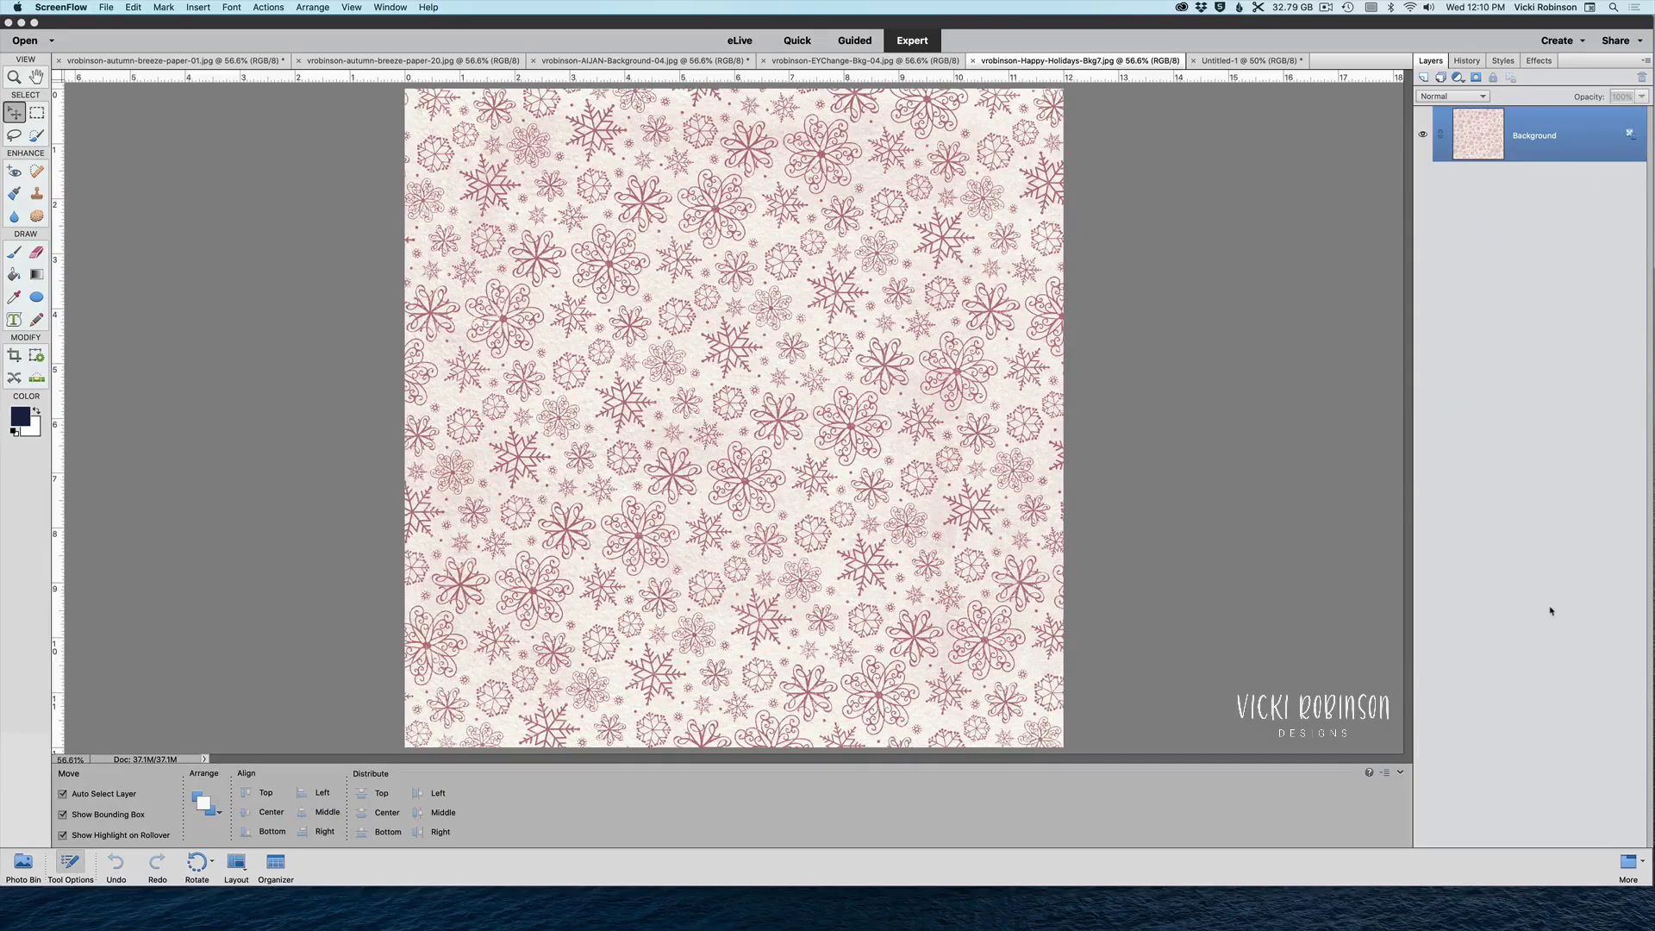
Copy the snowflake paper onto Untitled-1 and shift it left, then delete that layer to leave the page blank
click(1550, 610)
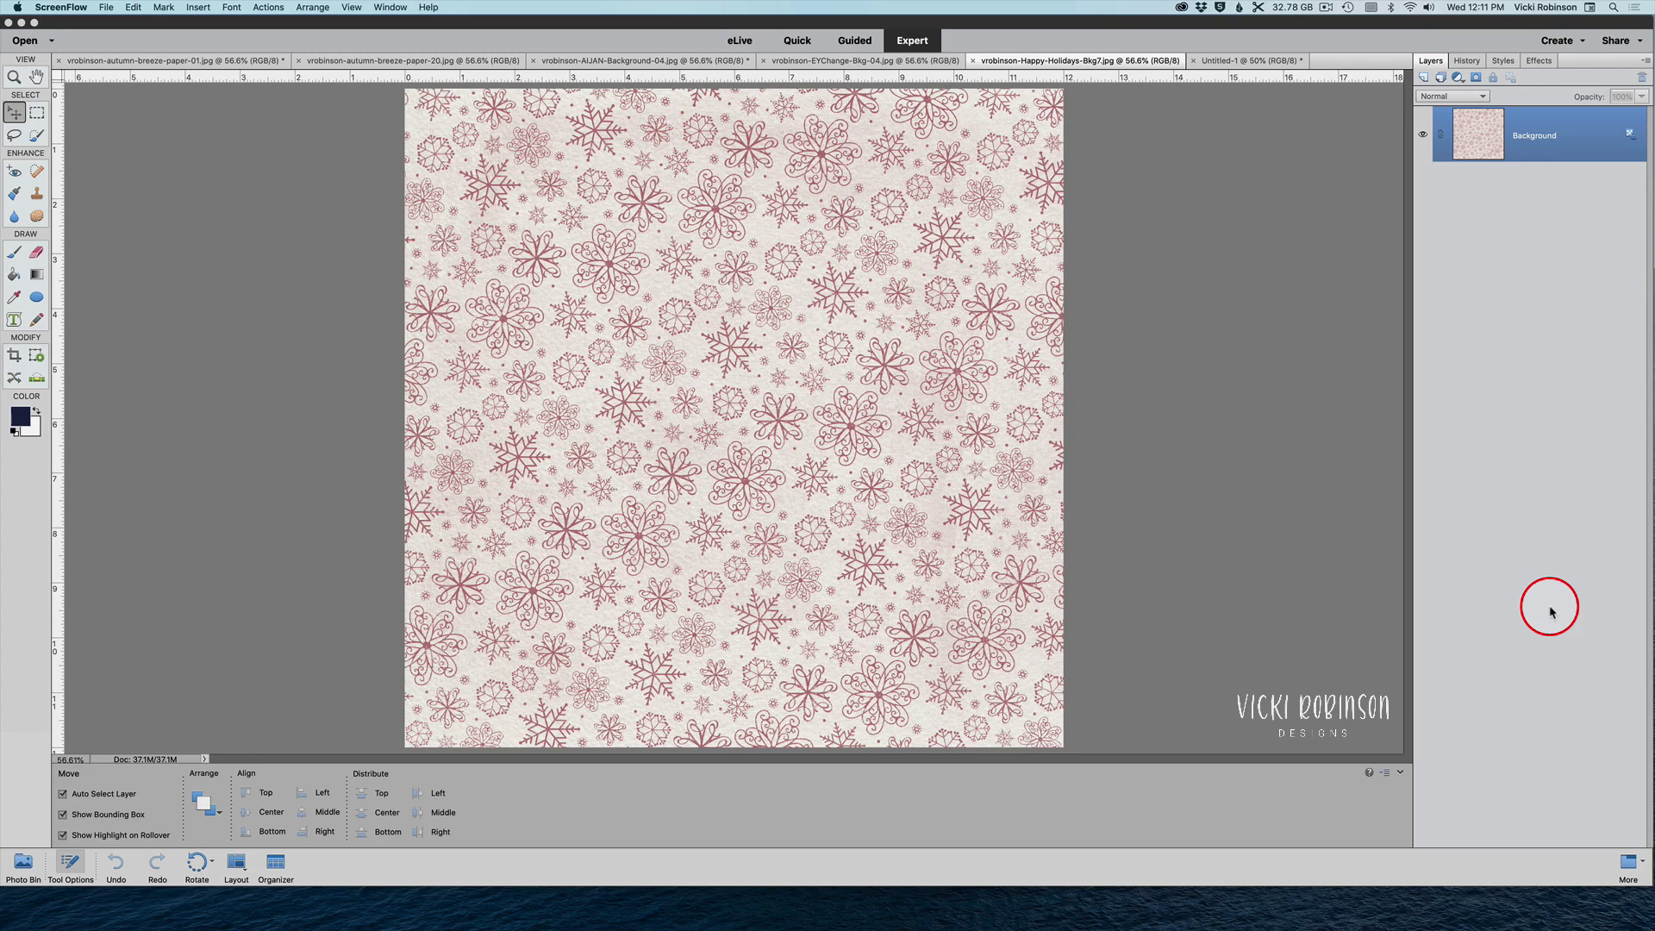
click(1215, 69)
click(1216, 69)
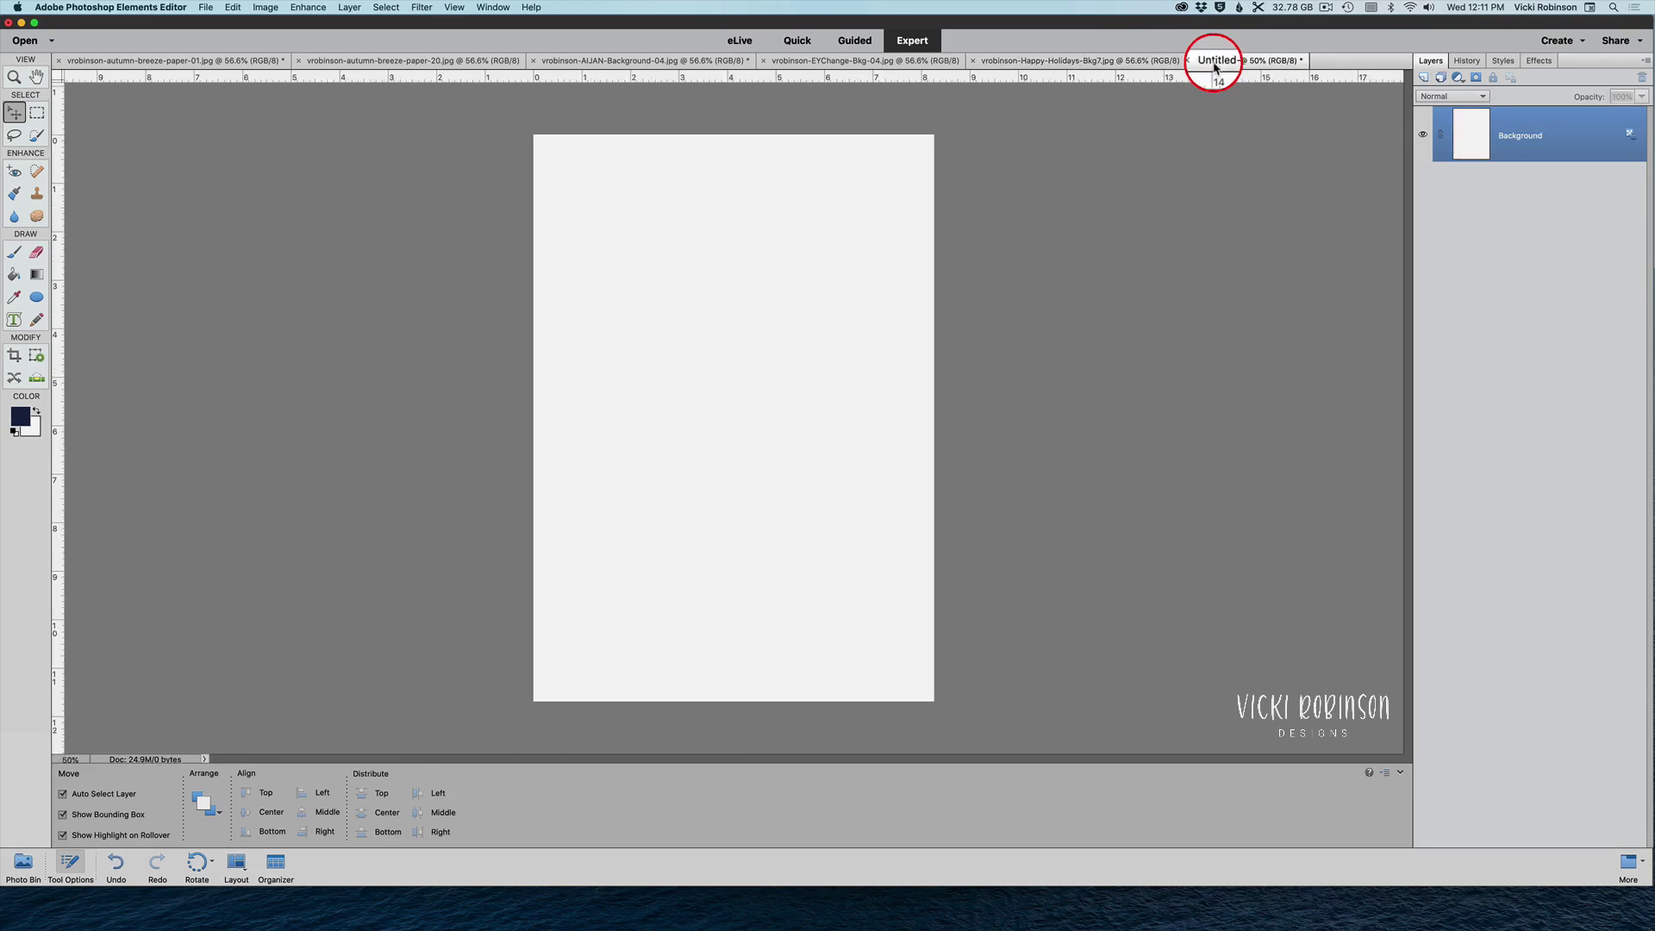
click(1126, 62)
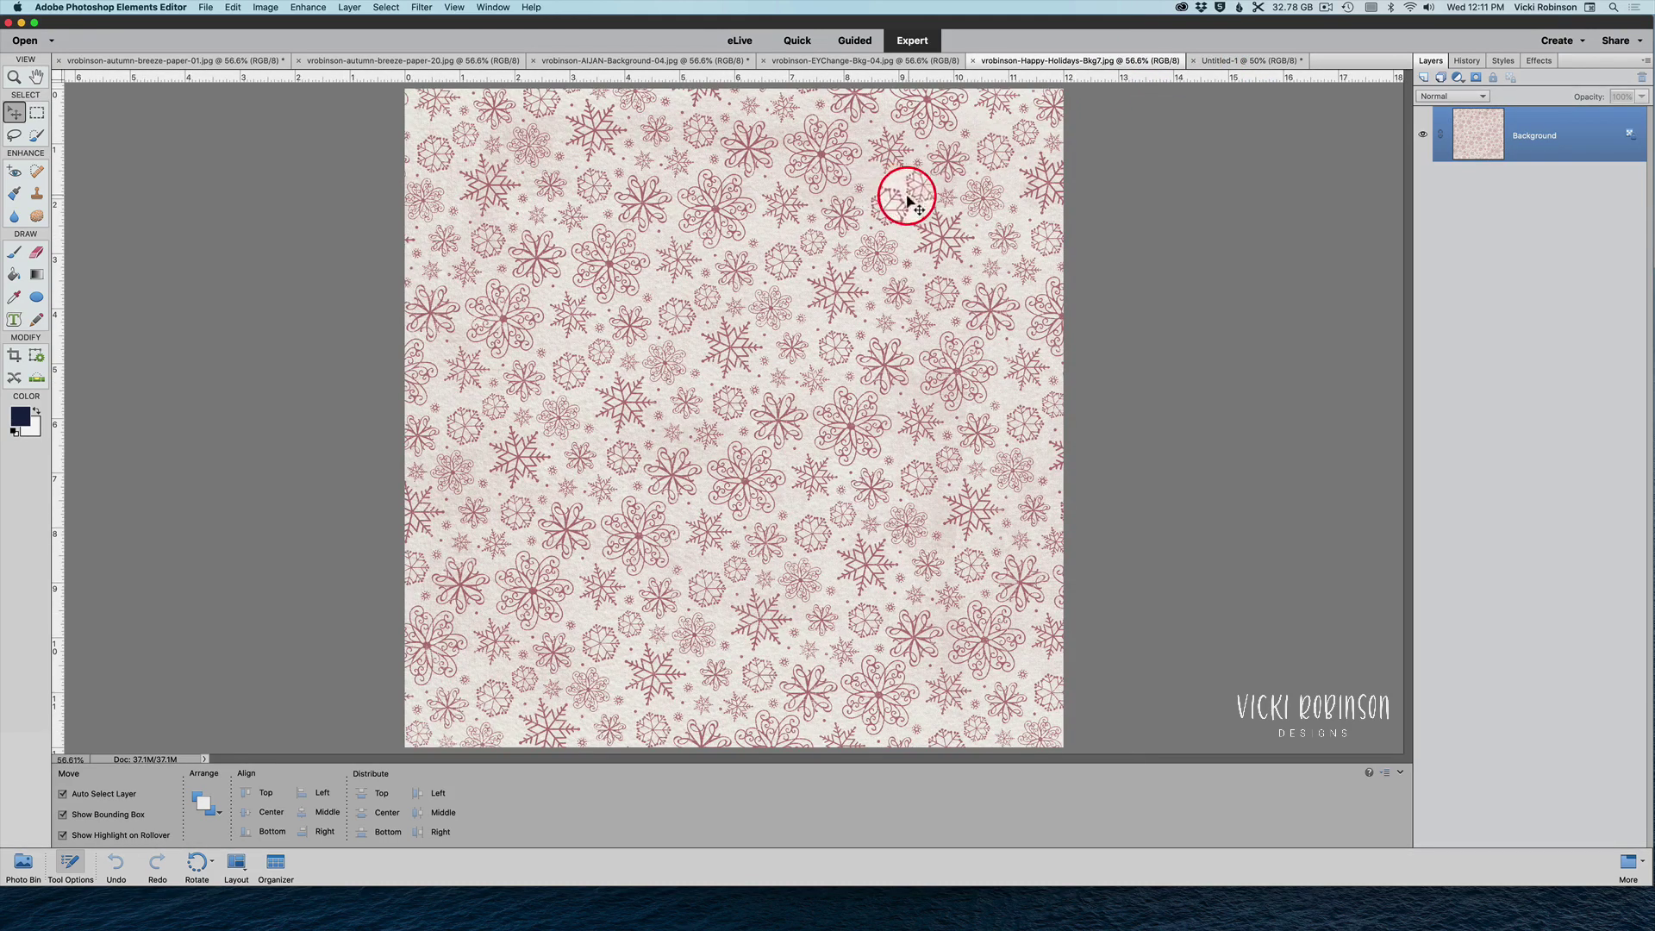
drag(902, 199, 943, 258)
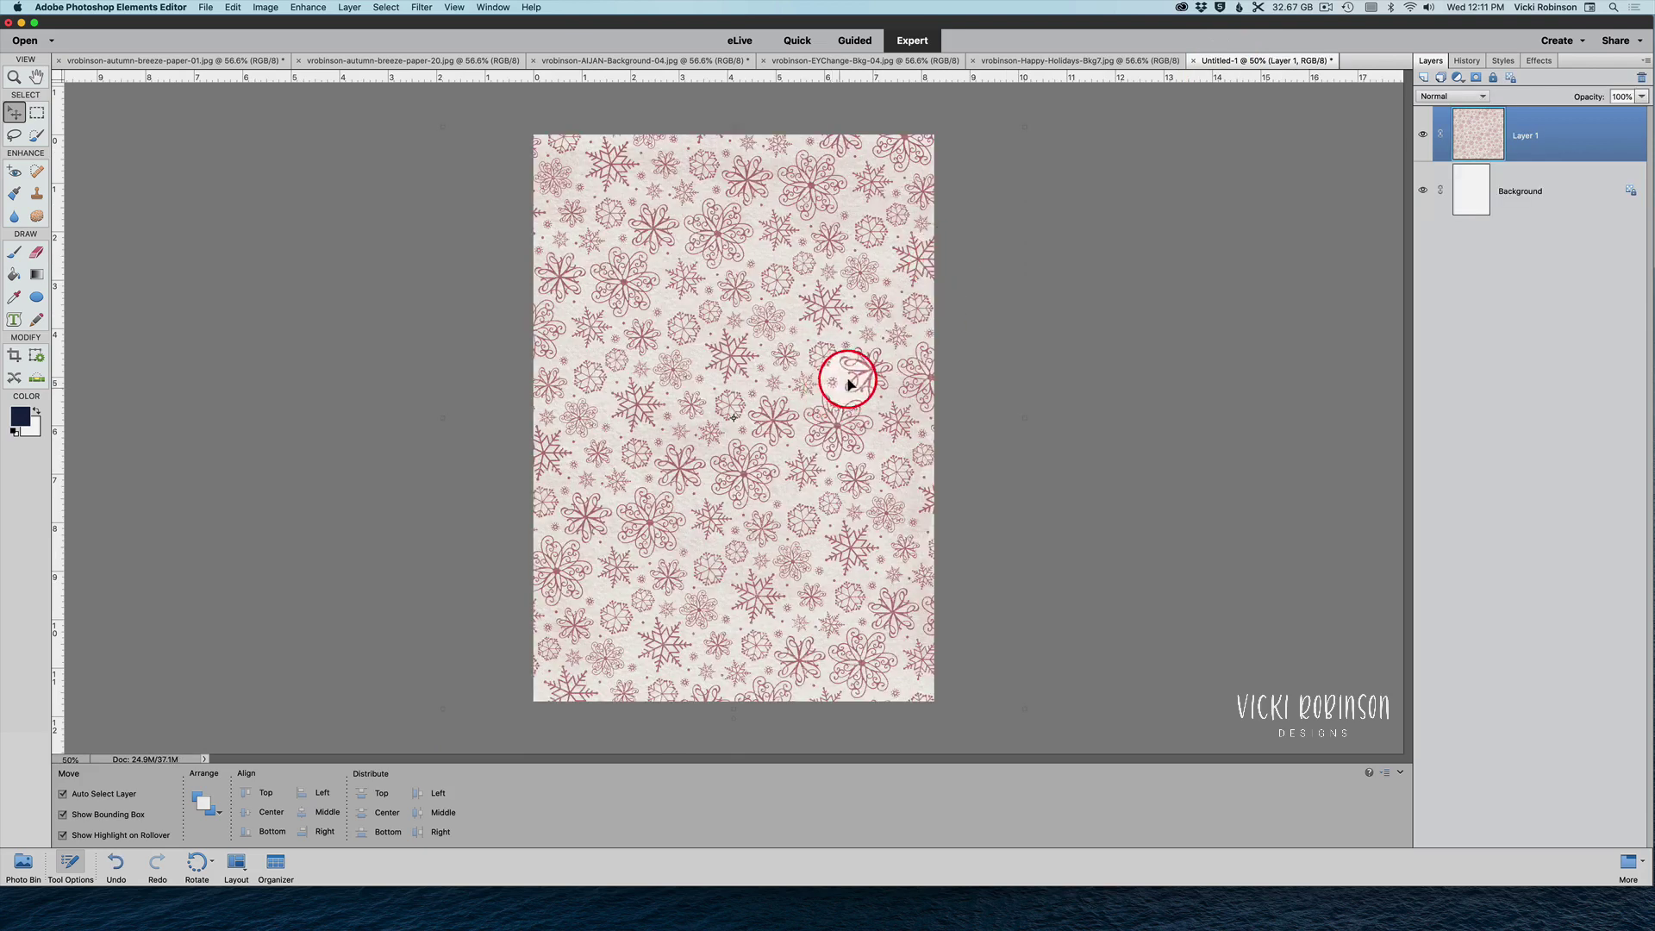
mouse_move(835, 424)
mouse_down()
mouse_move(729, 442)
mouse_move(837, 410)
mouse_move(960, 417)
mouse_move(947, 435)
mouse_move(789, 422)
mouse_move(804, 427)
mouse_up()
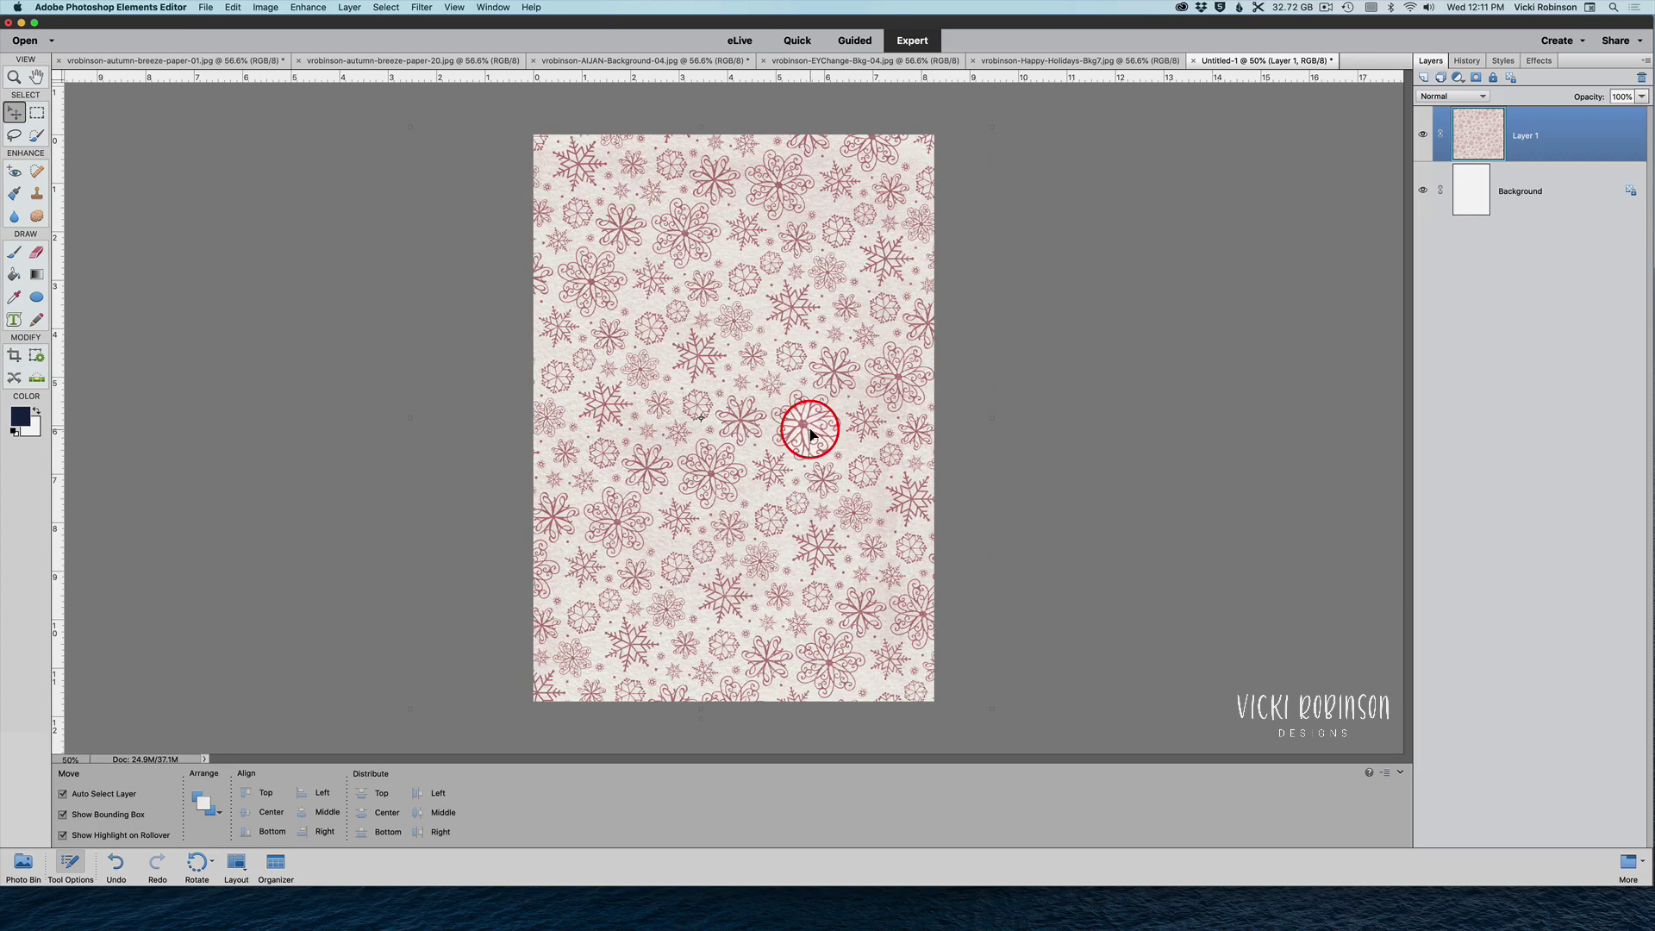
right_click(1574, 136)
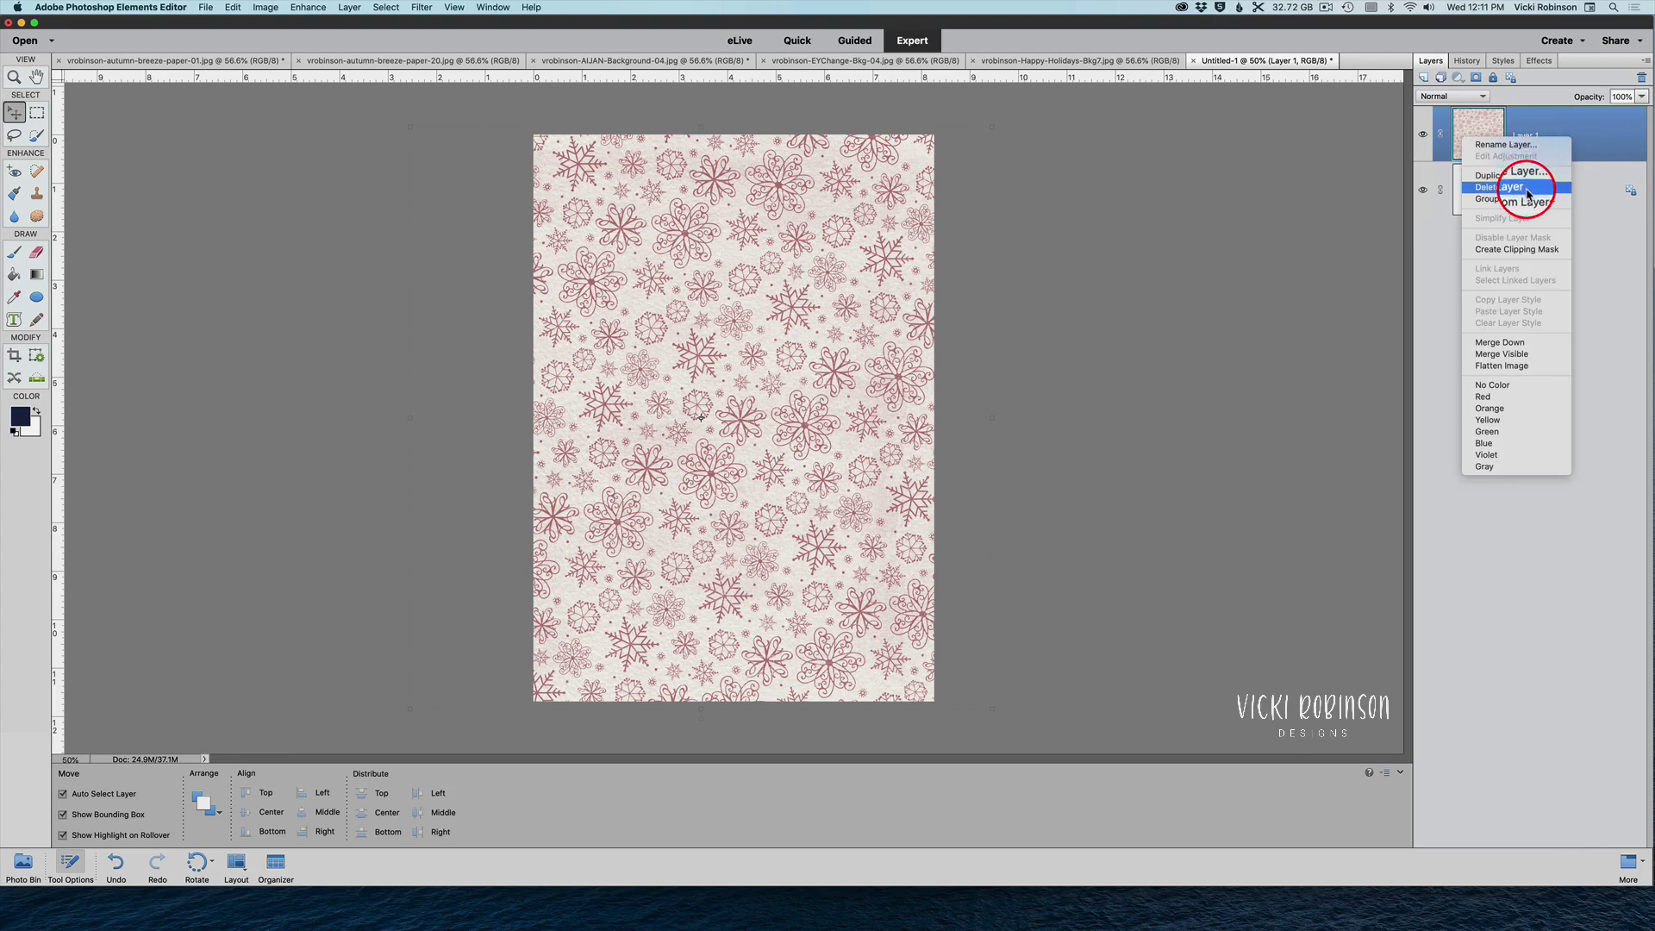
click(1534, 187)
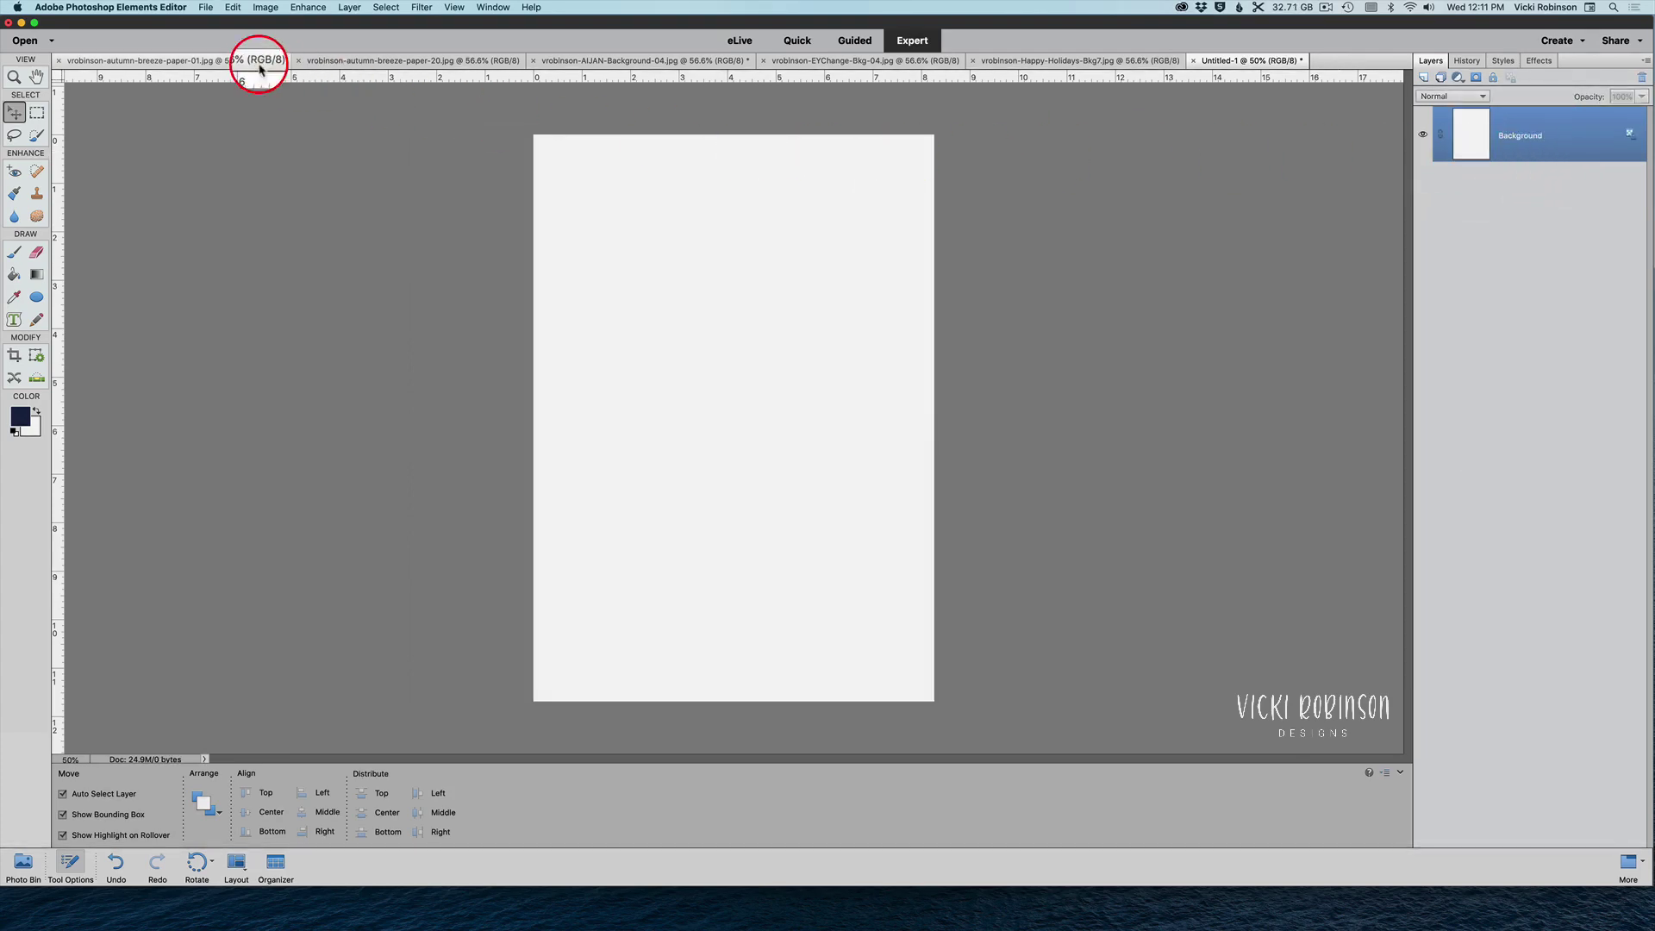
Drag the green autumn-breeze-paper-01 notebook paper onto Untitled-1 so it becomes Layer 1
click(256, 63)
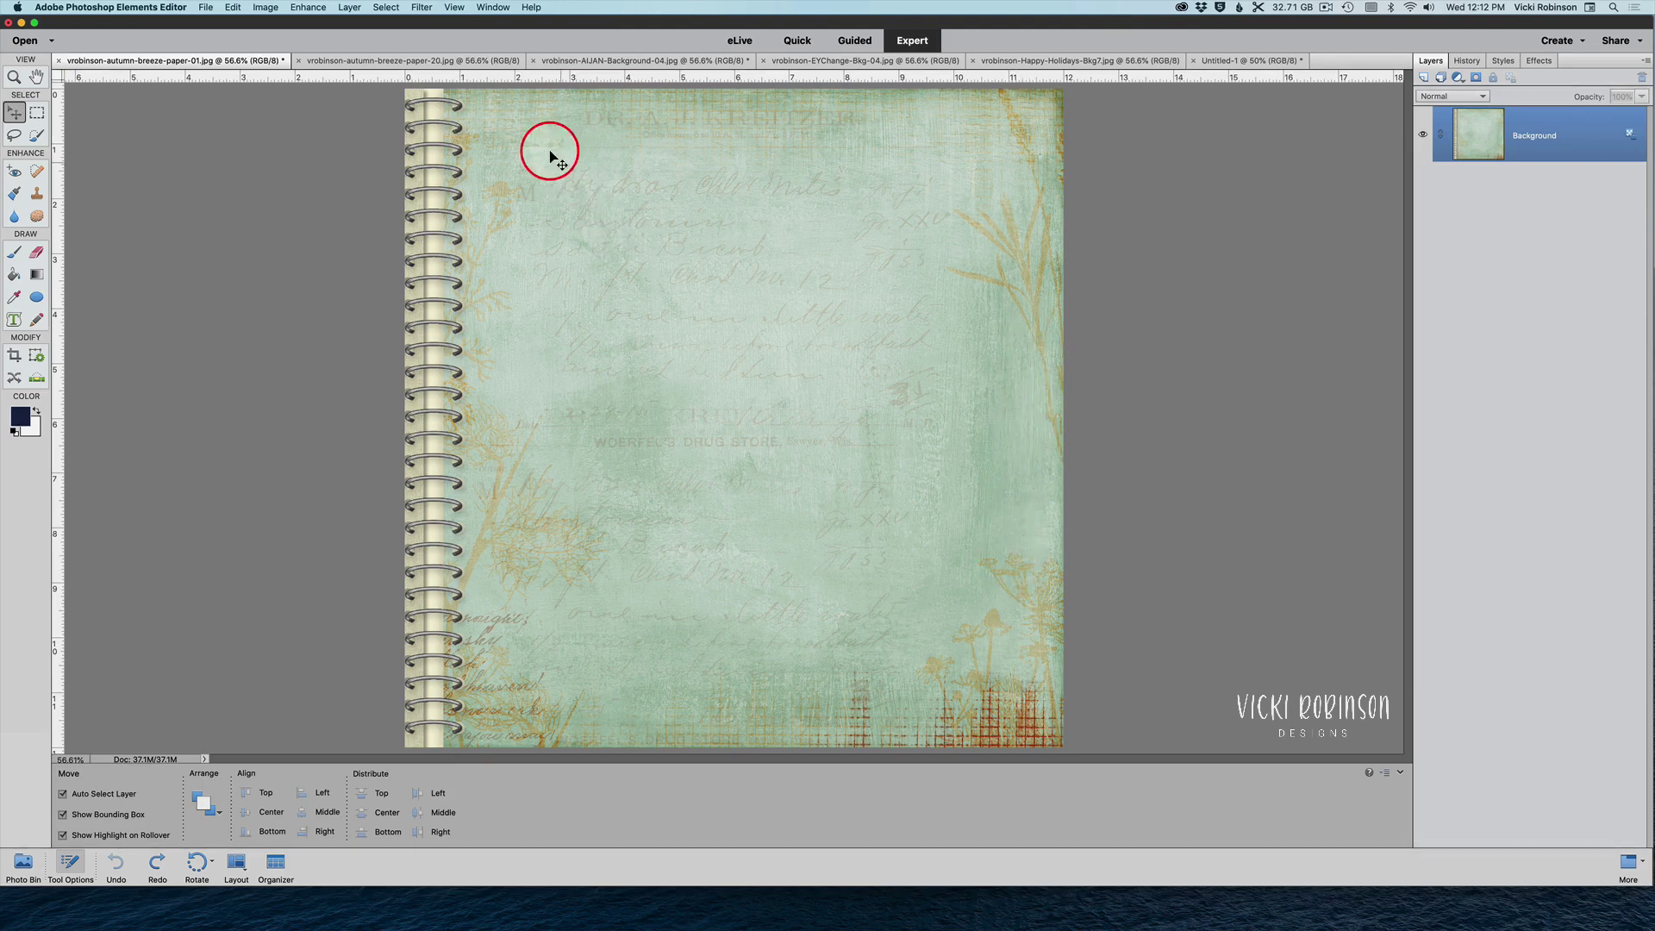
drag(548, 155, 917, 375)
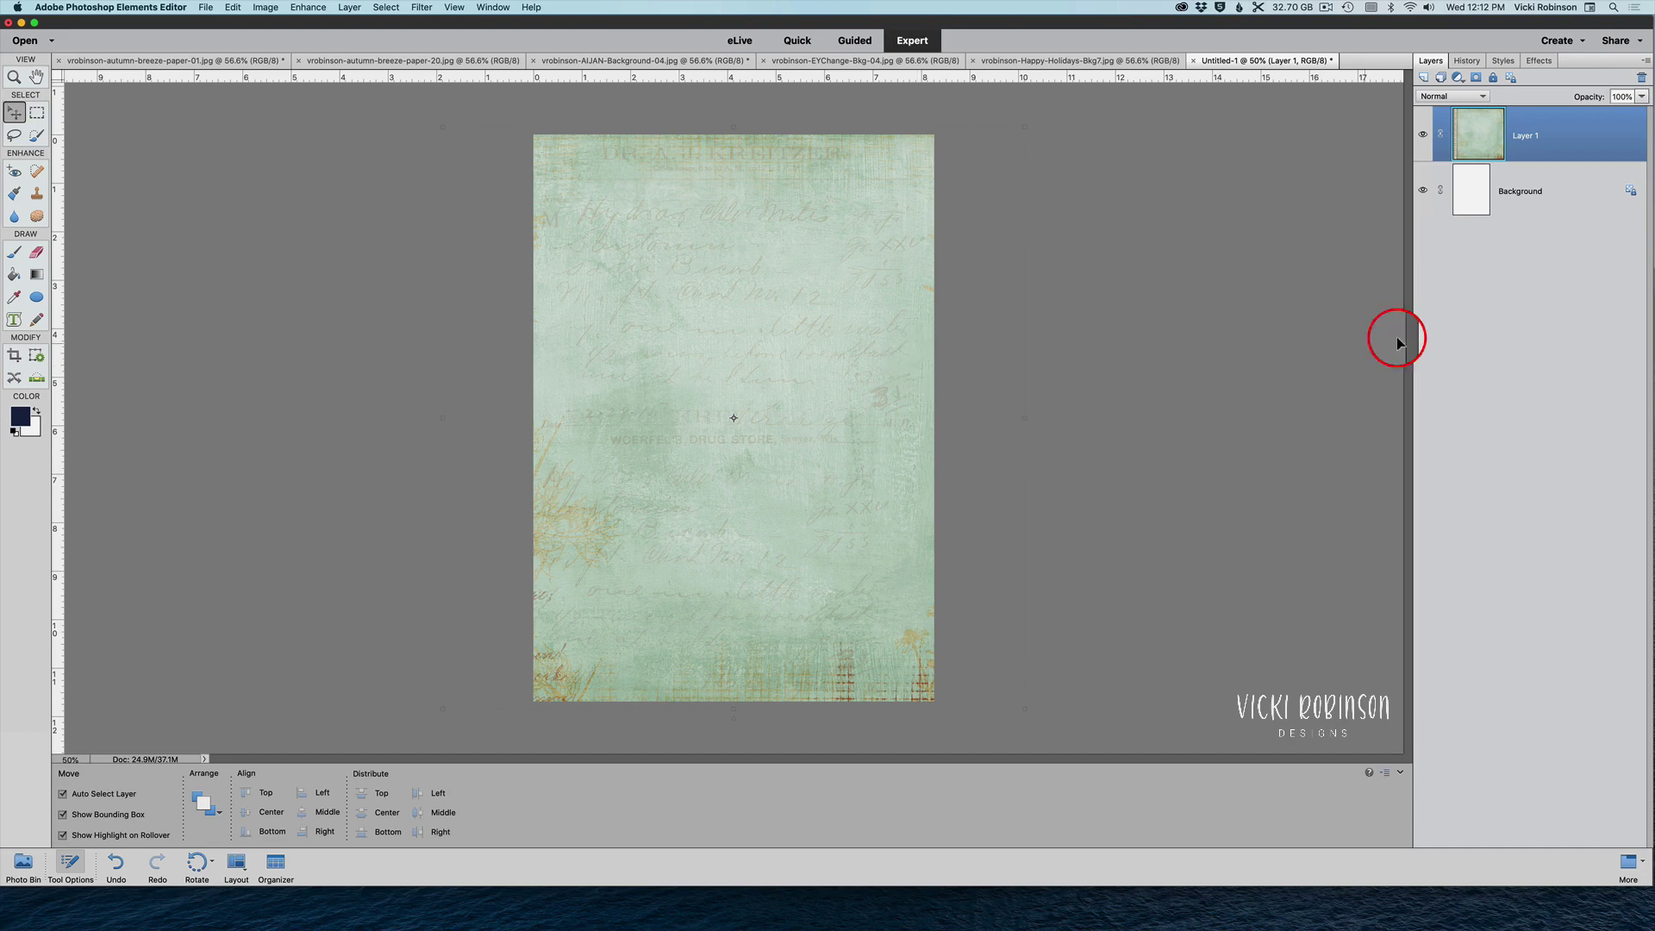
Clip the notebook paper's Layer 1 to the Background
alt+click(1564, 162)
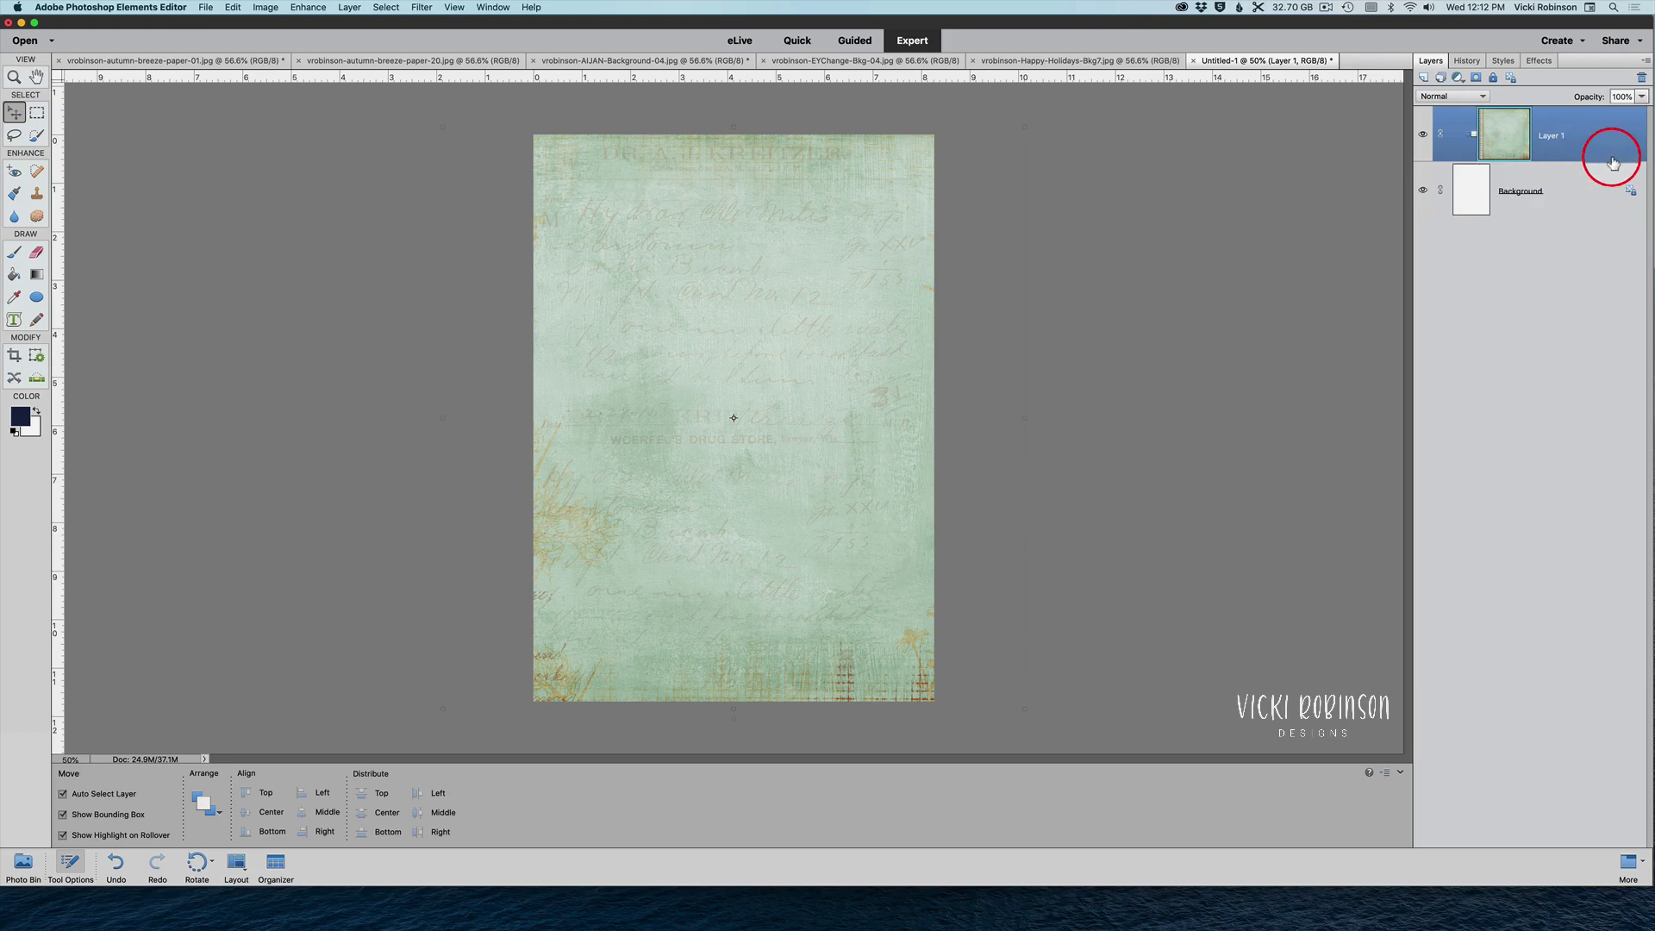
drag(561, 679, 655, 681)
key(super)
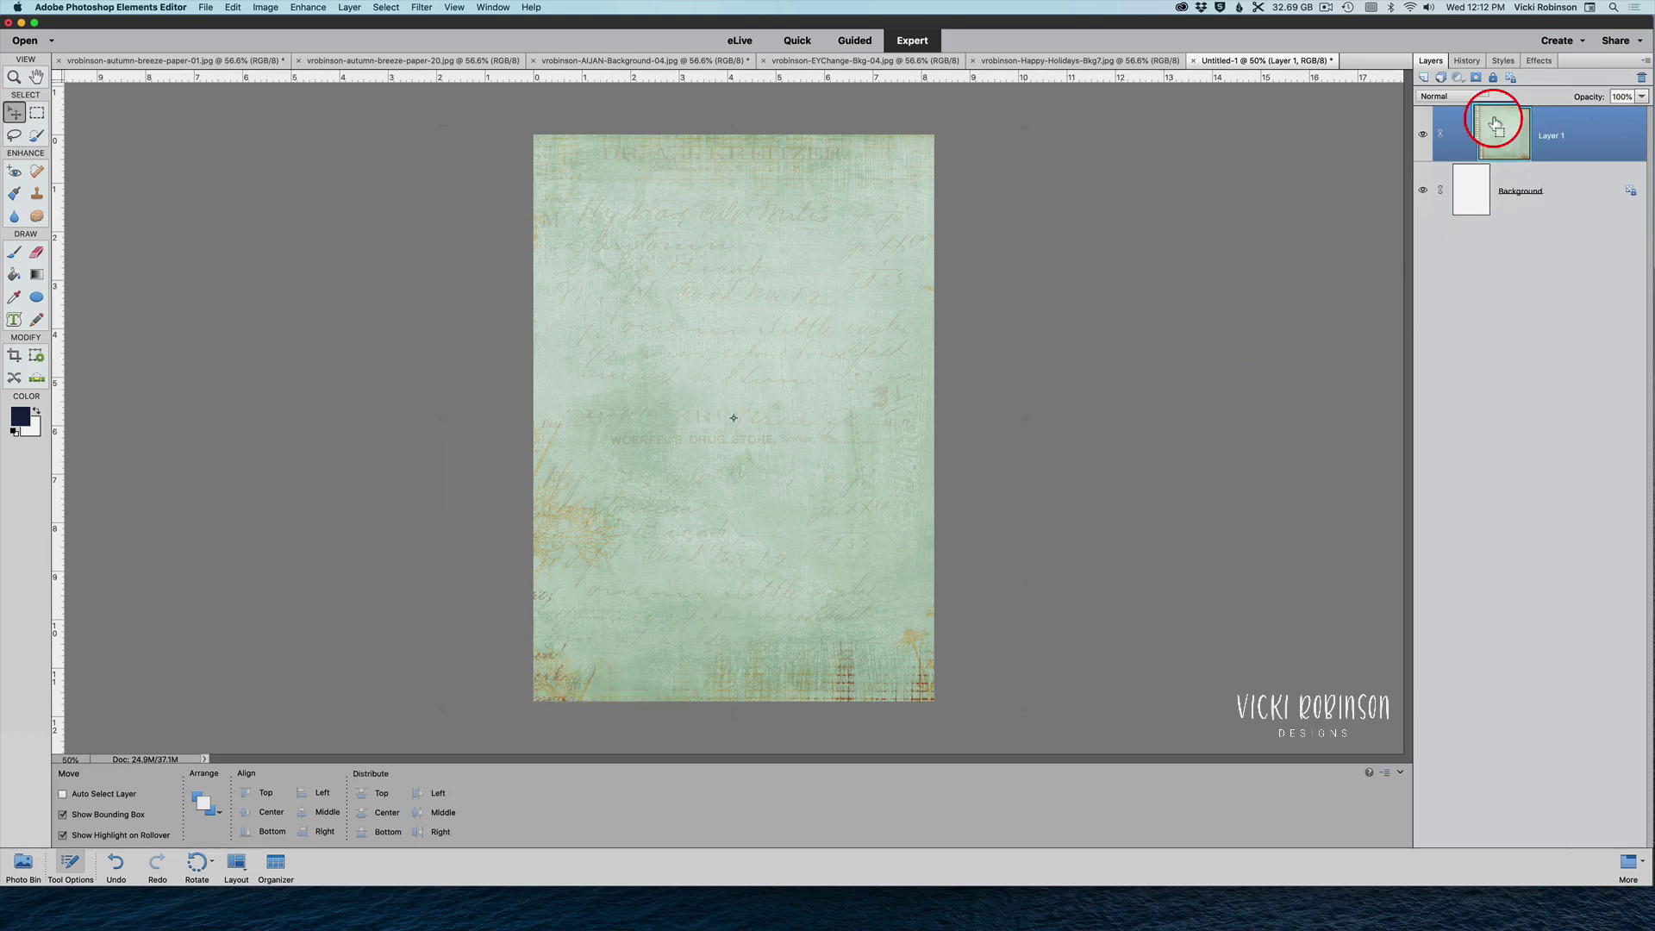
Shift Layer 1 right and scale it to about 98% so the spiral lines the left edge
key(super+t)
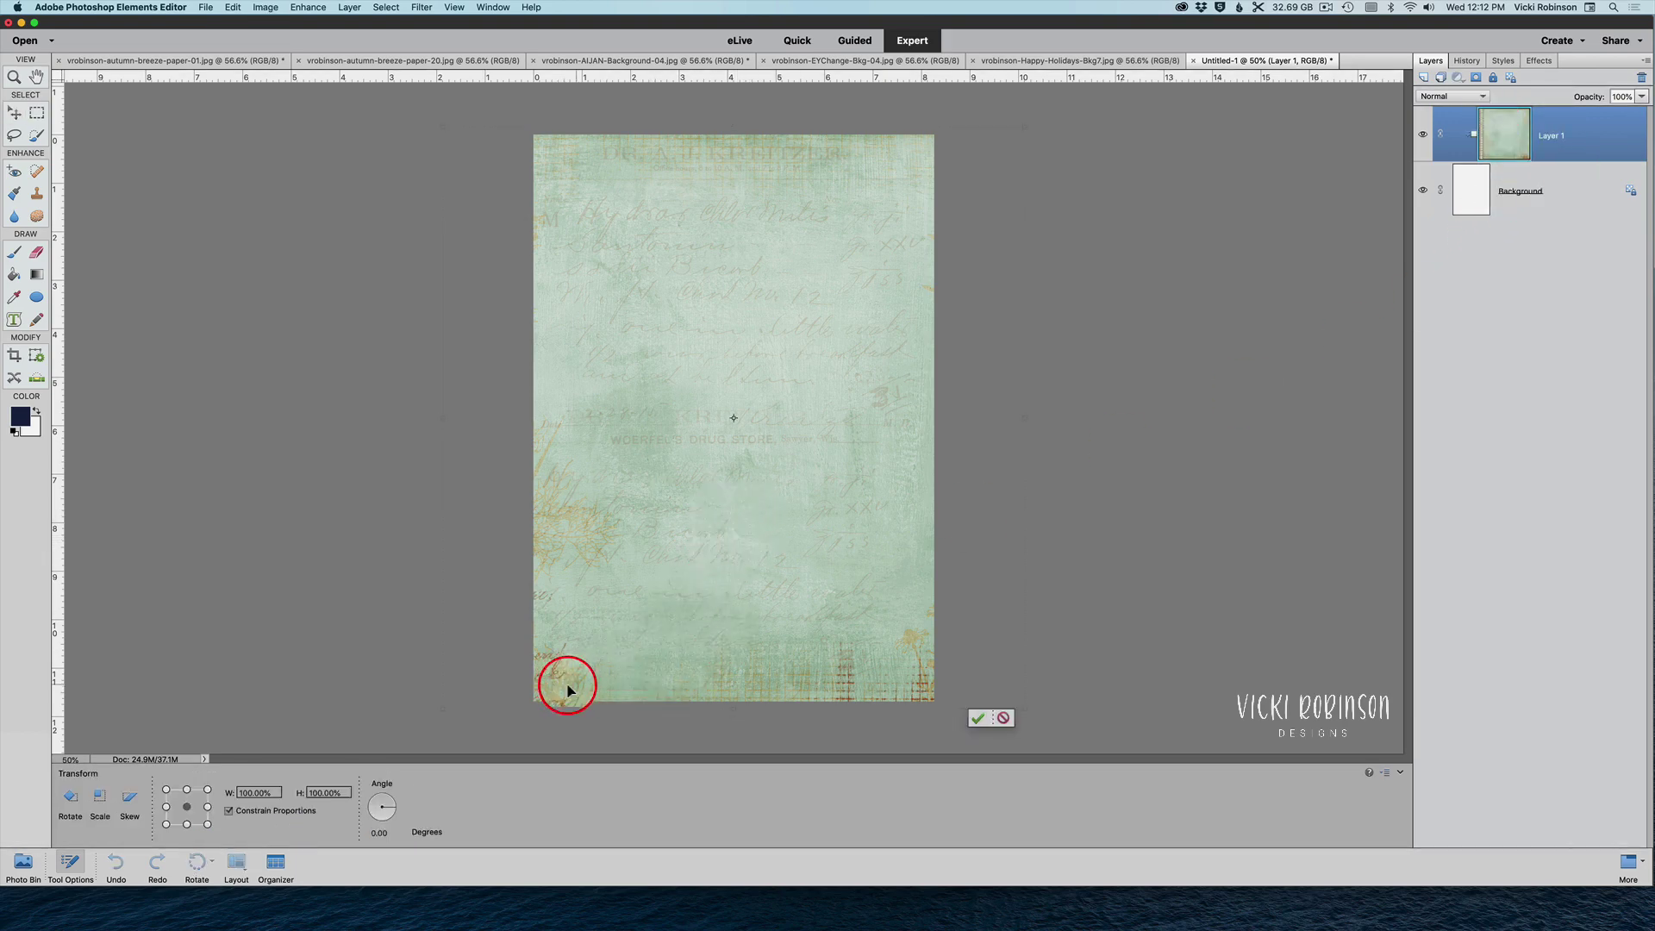
drag(565, 683, 655, 673)
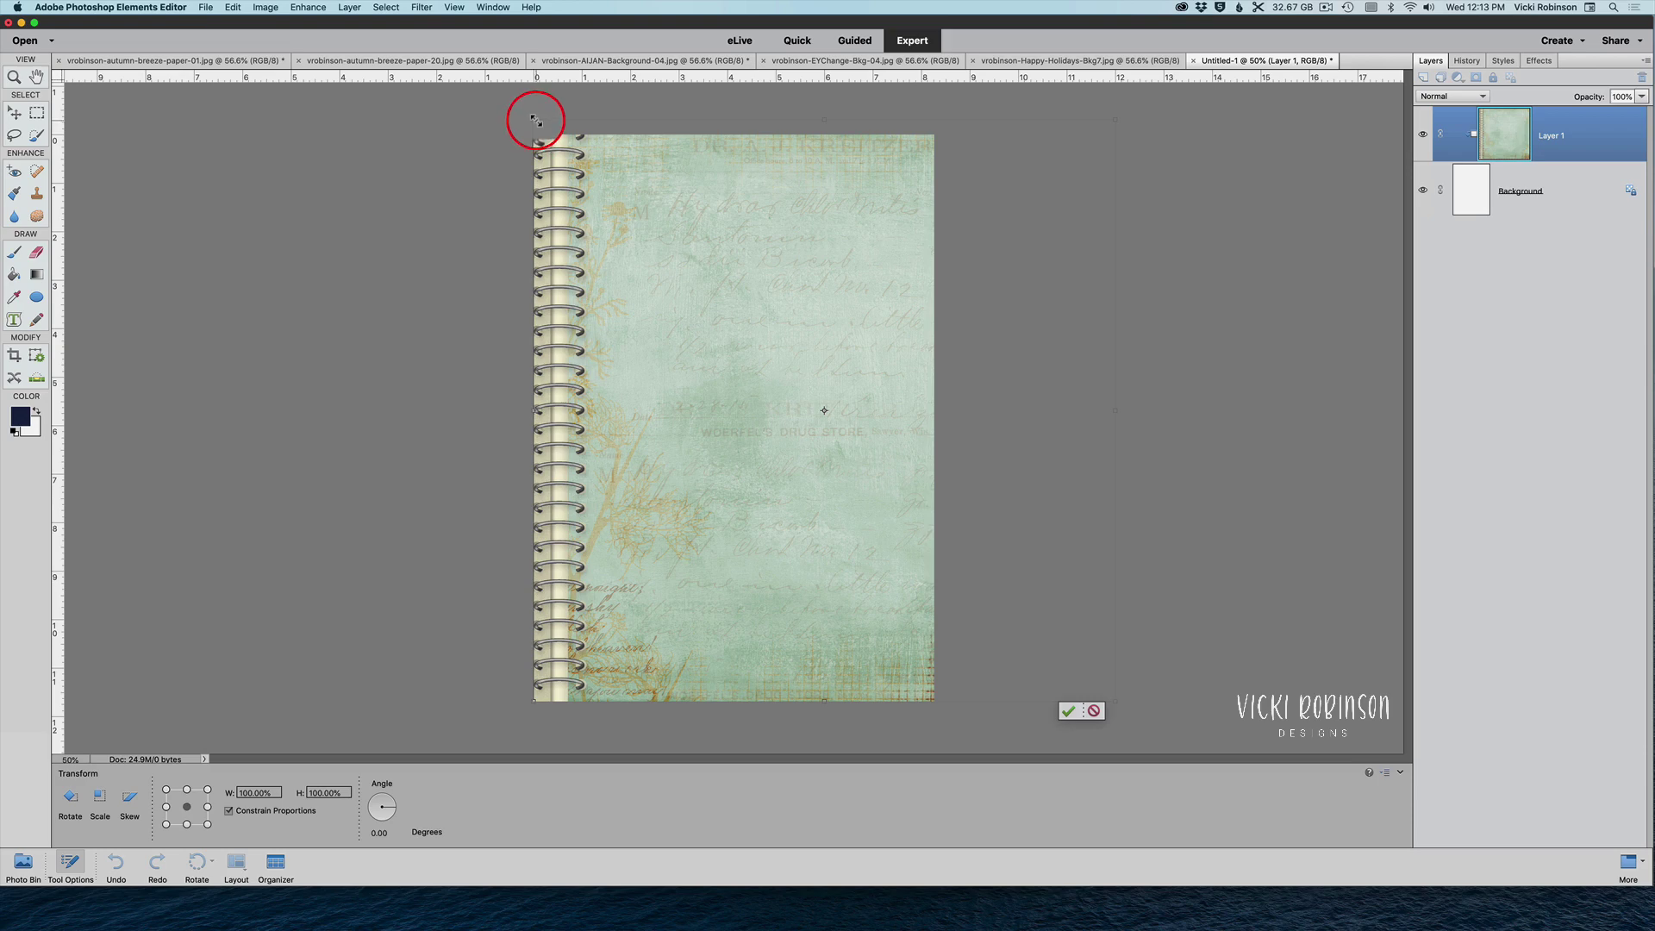
drag(535, 119, 543, 137)
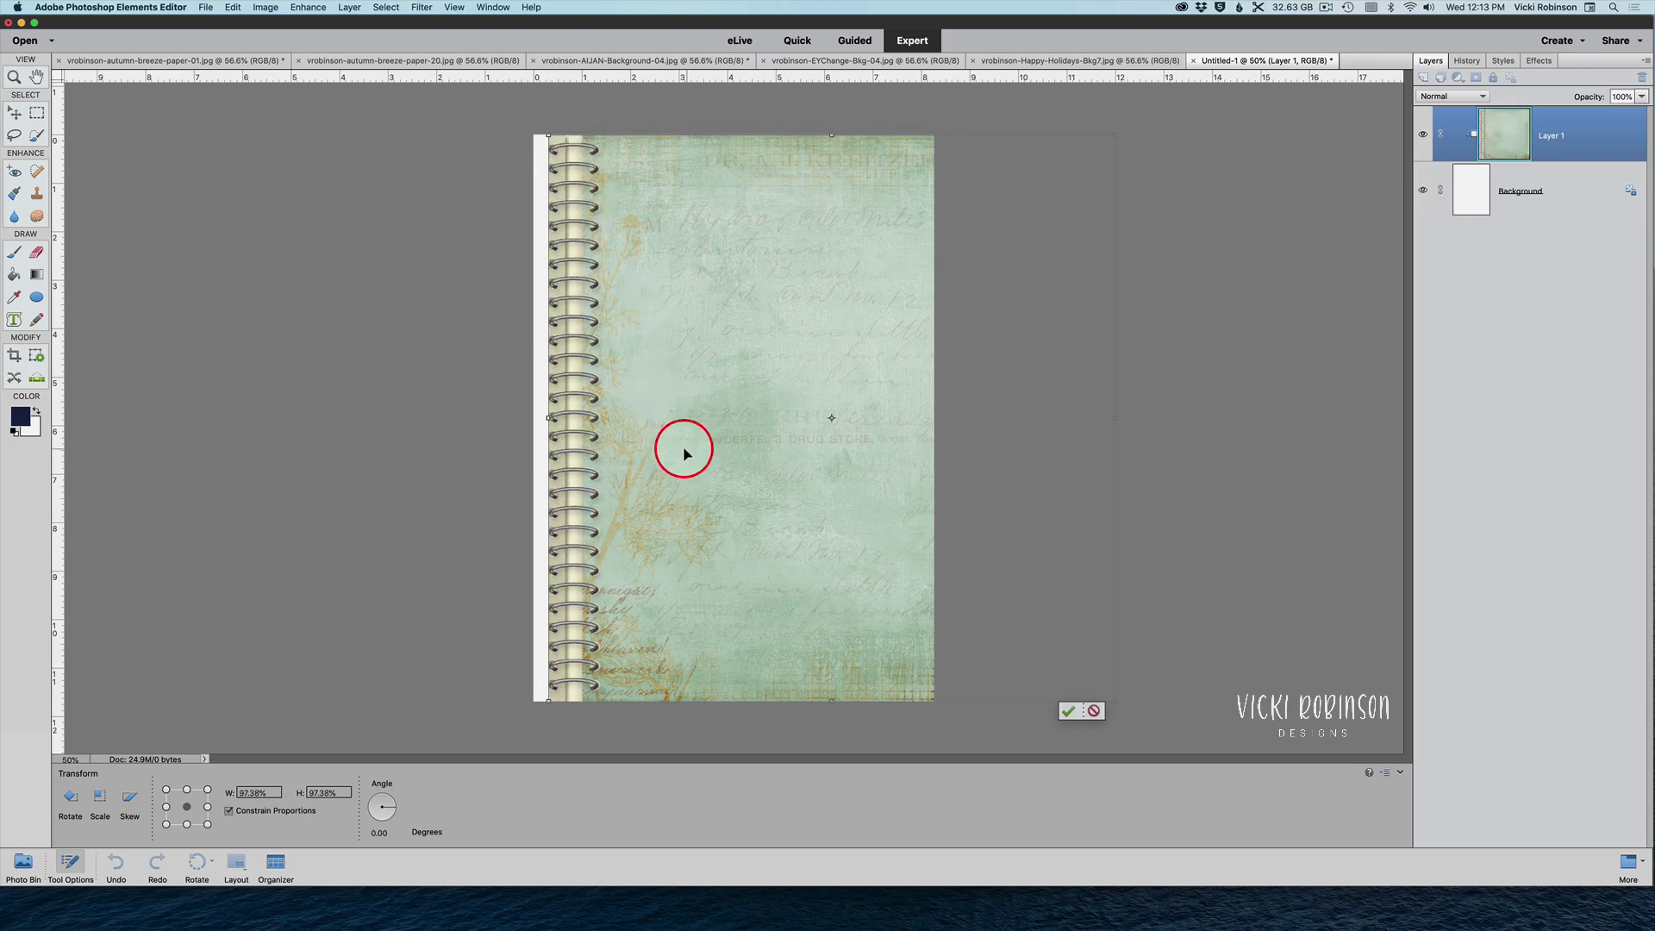
drag(683, 452, 668, 447)
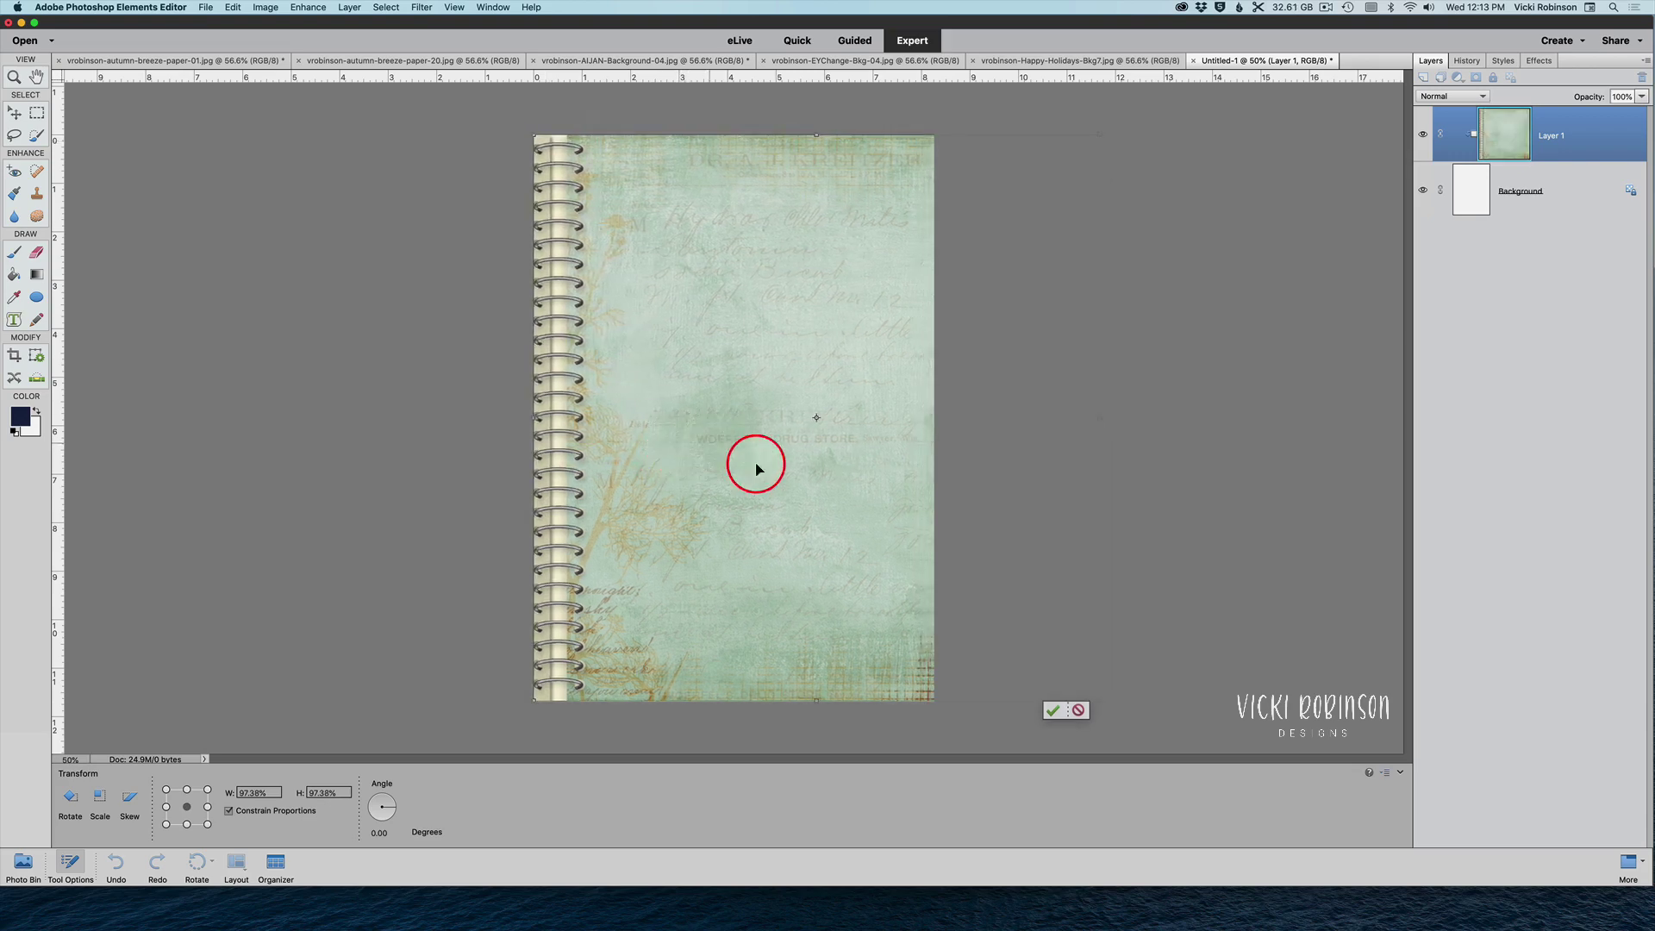
click(1053, 709)
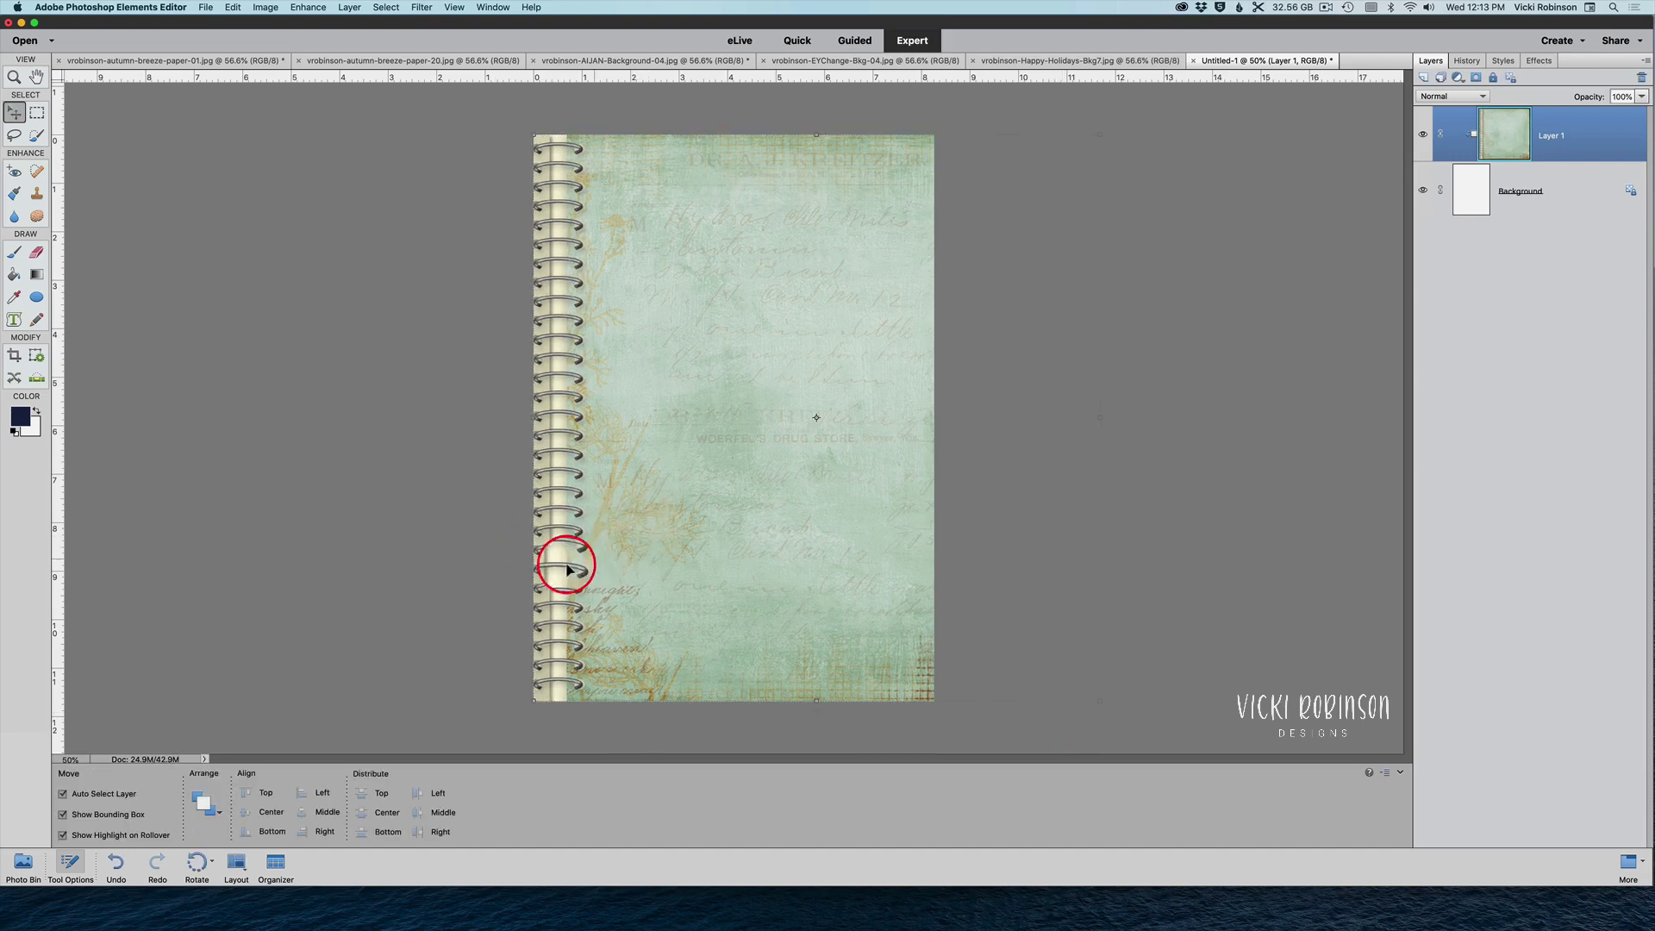
drag(690, 548, 512, 559)
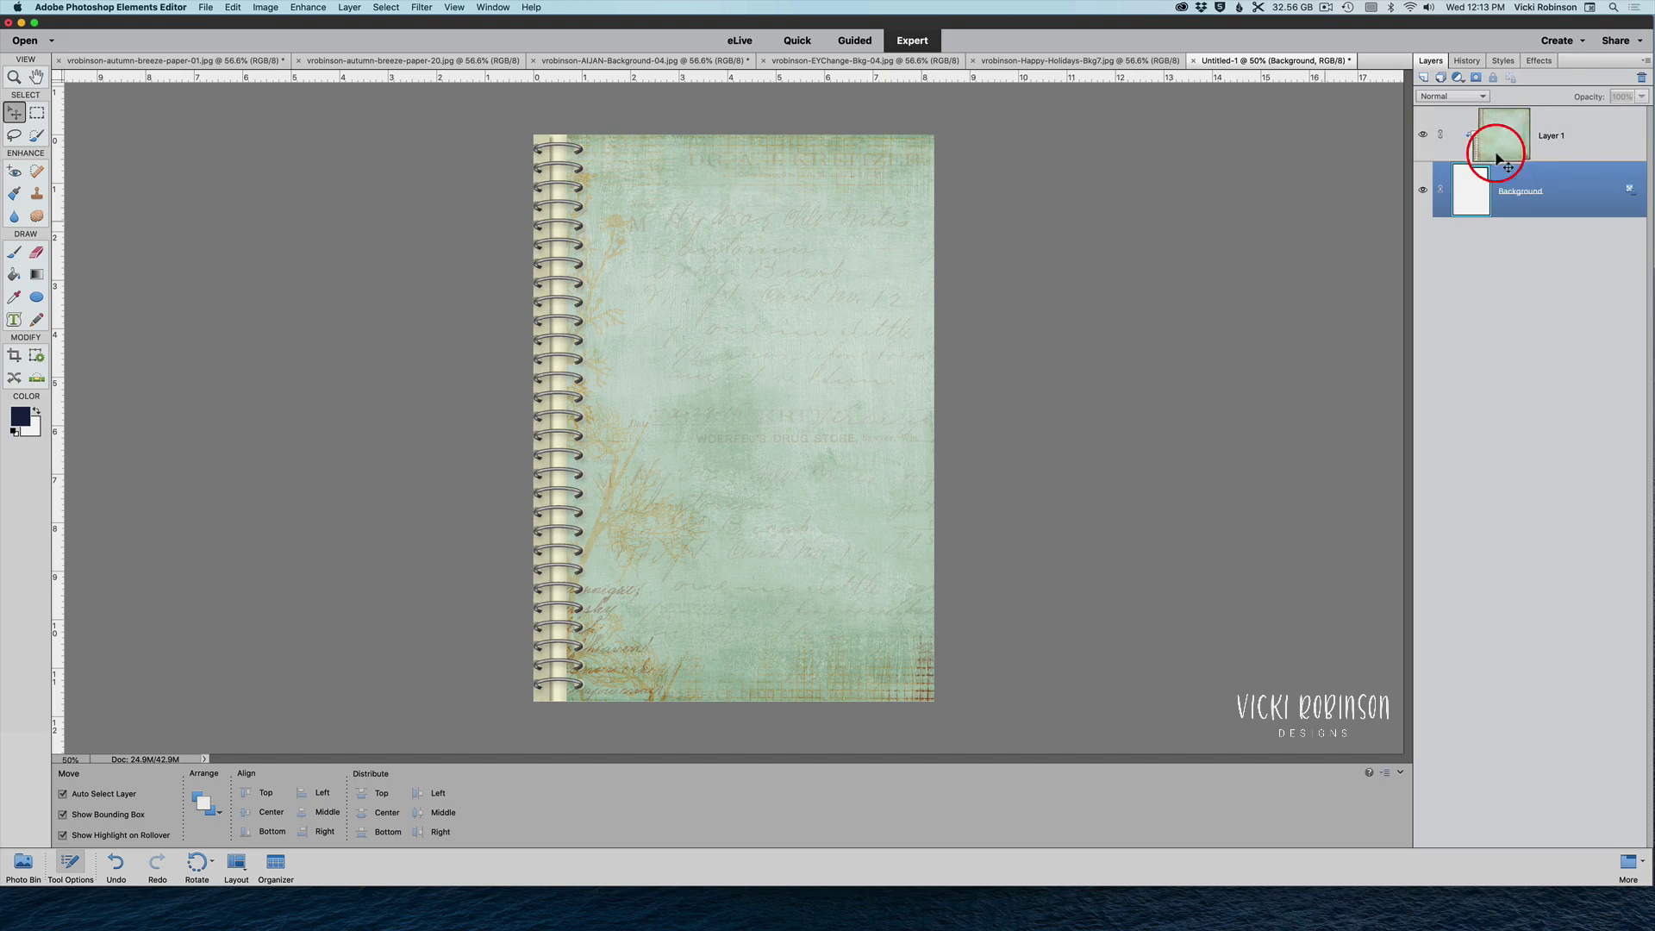
Nudge the notebook paper layer to a new position and commit the transform
key(super+t)
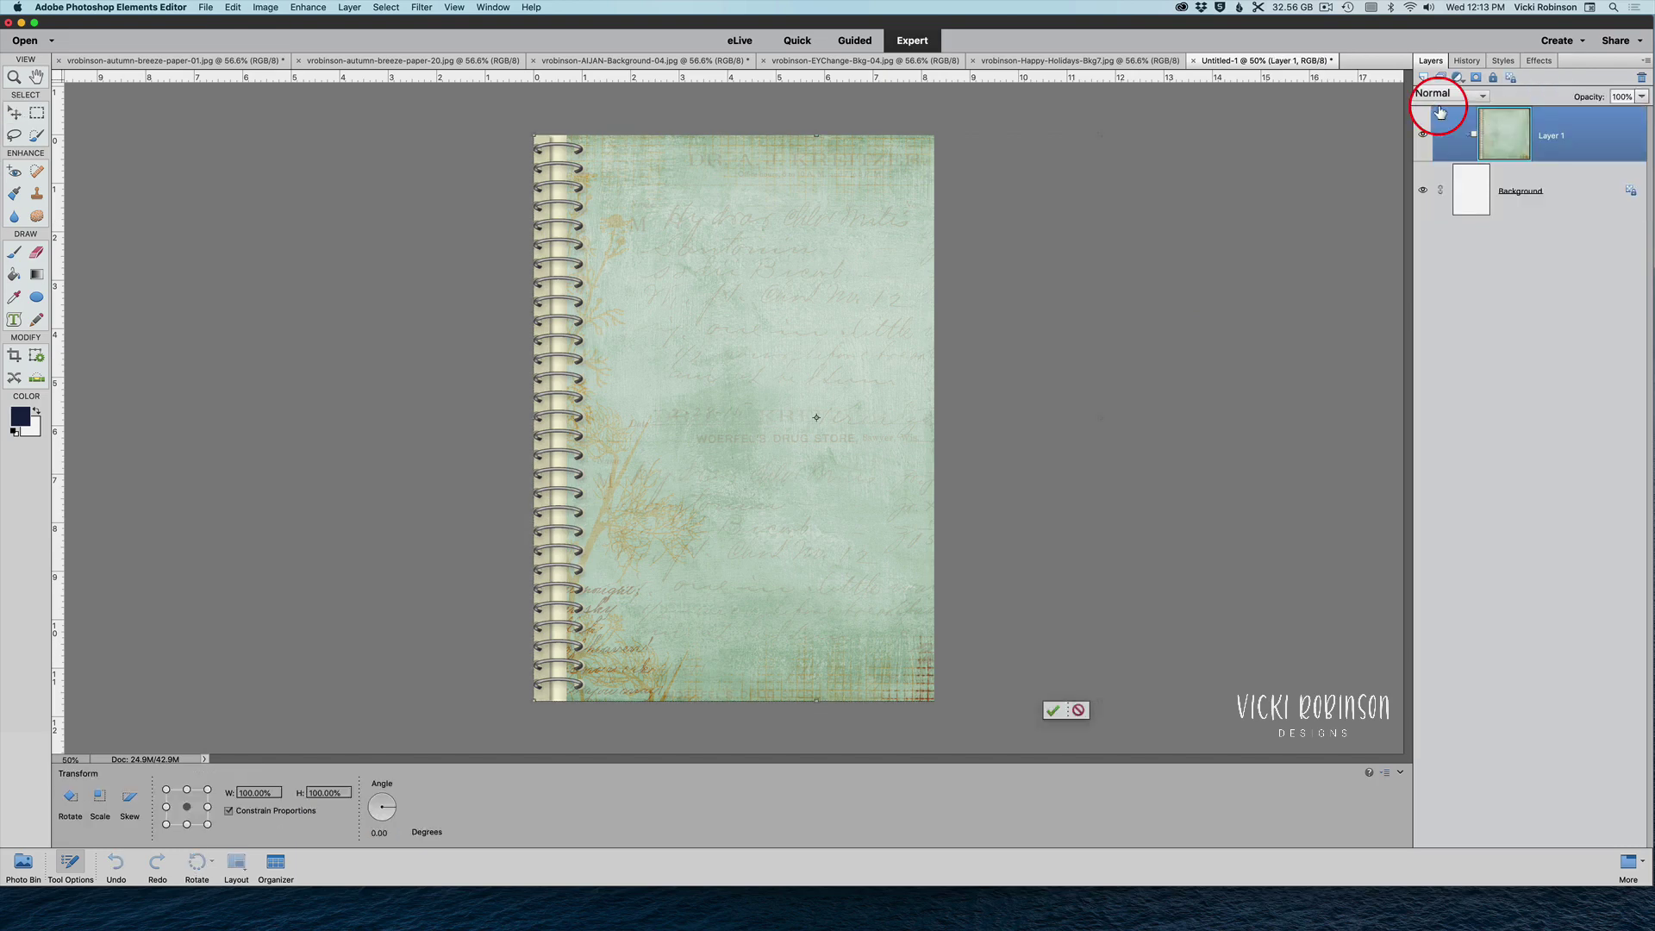
drag(905, 473, 1047, 663)
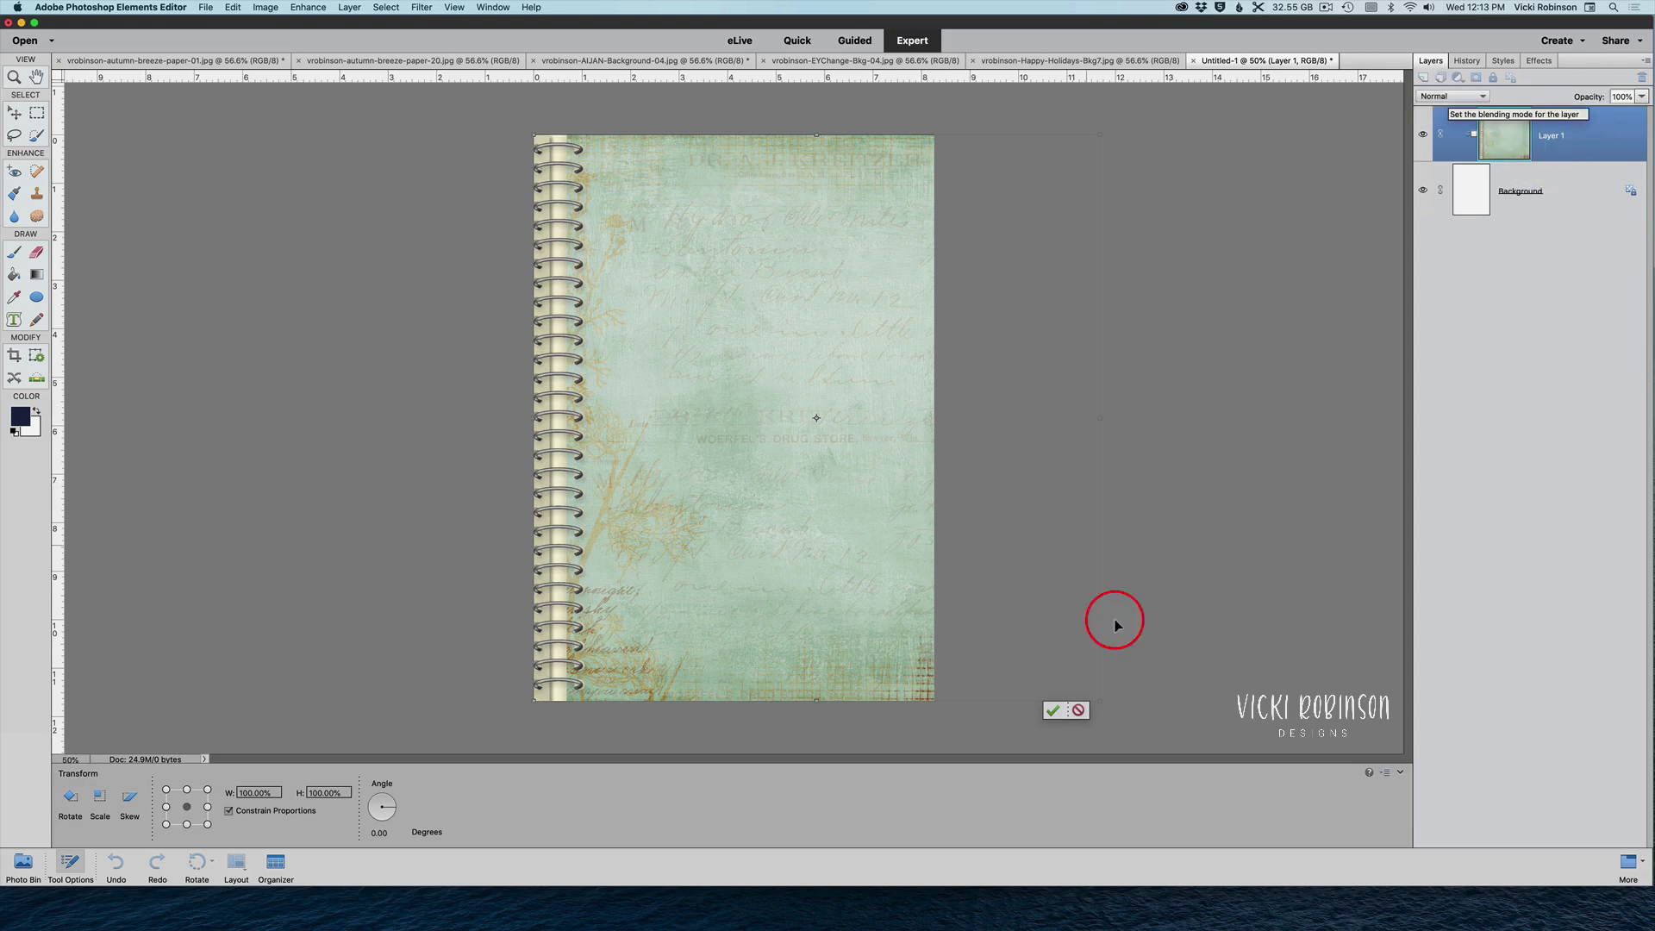
click(1052, 710)
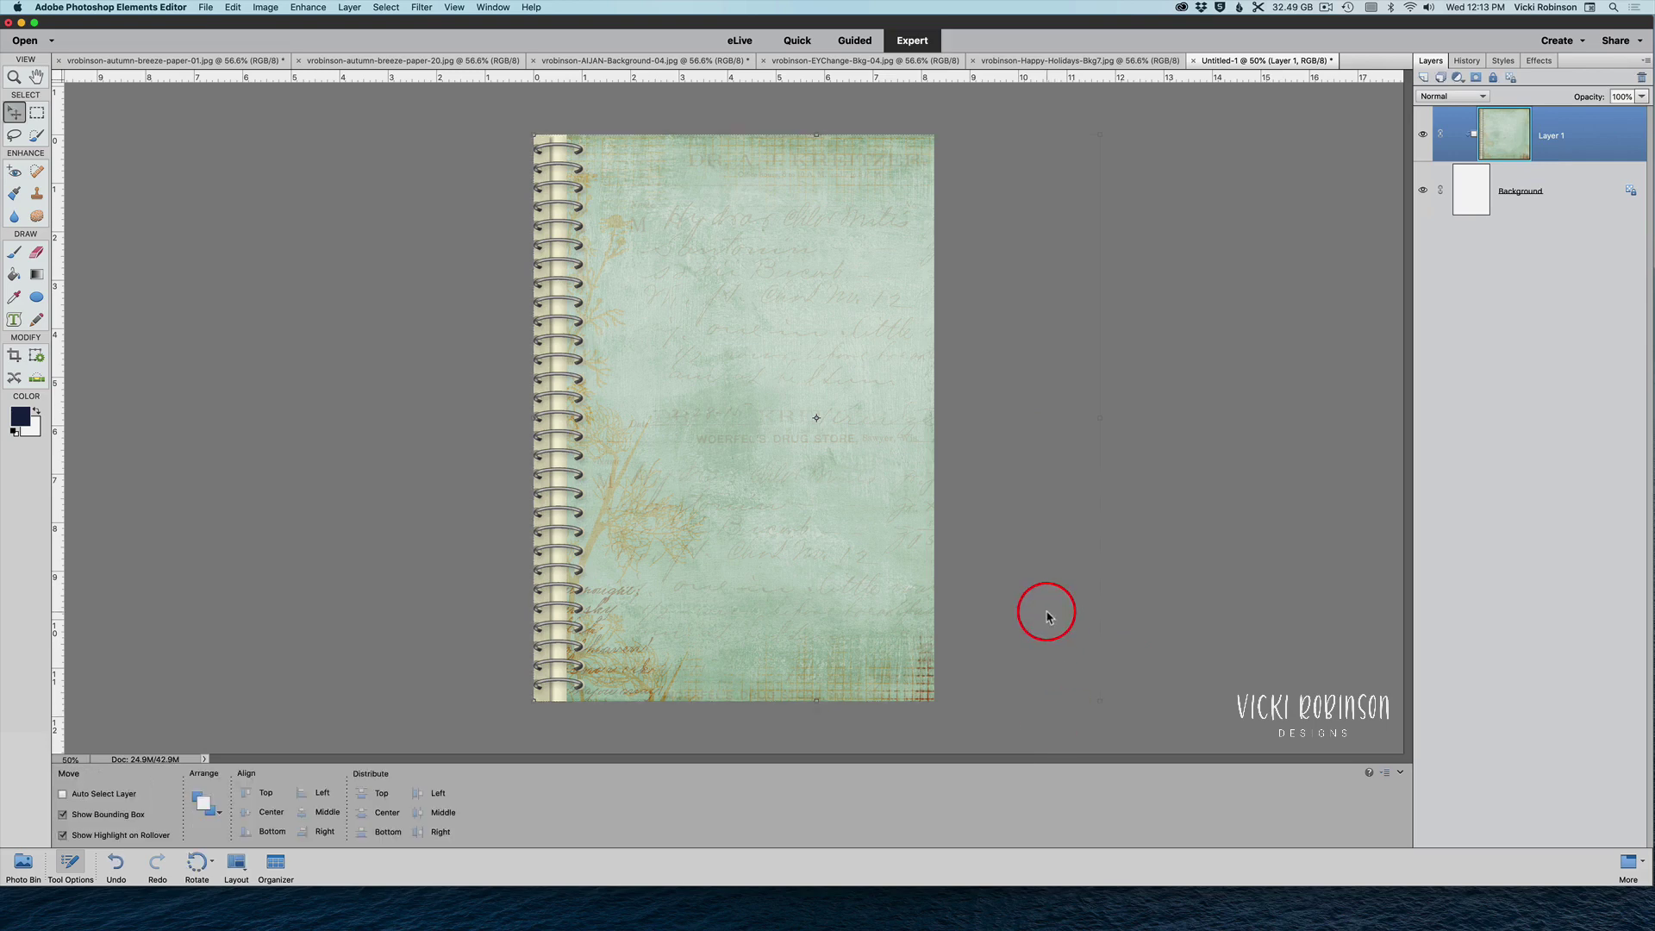
Duplicate Layer 1 and slide the copy left so its plant border shows at right
key(cmd+j)
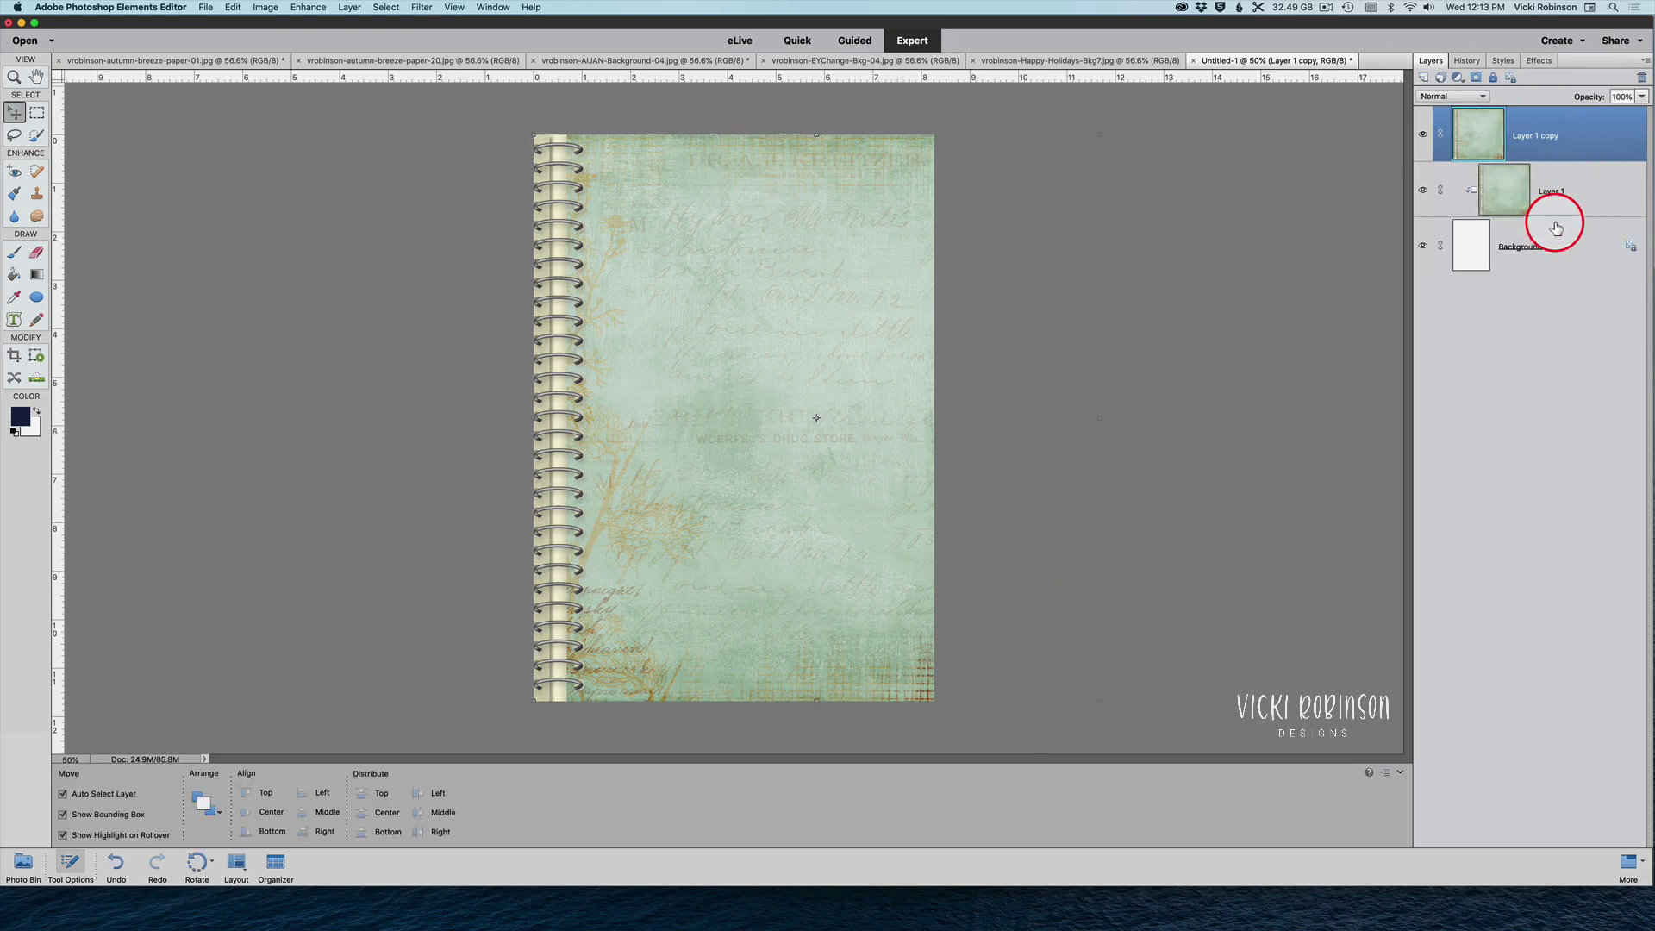
drag(1557, 215, 1544, 214)
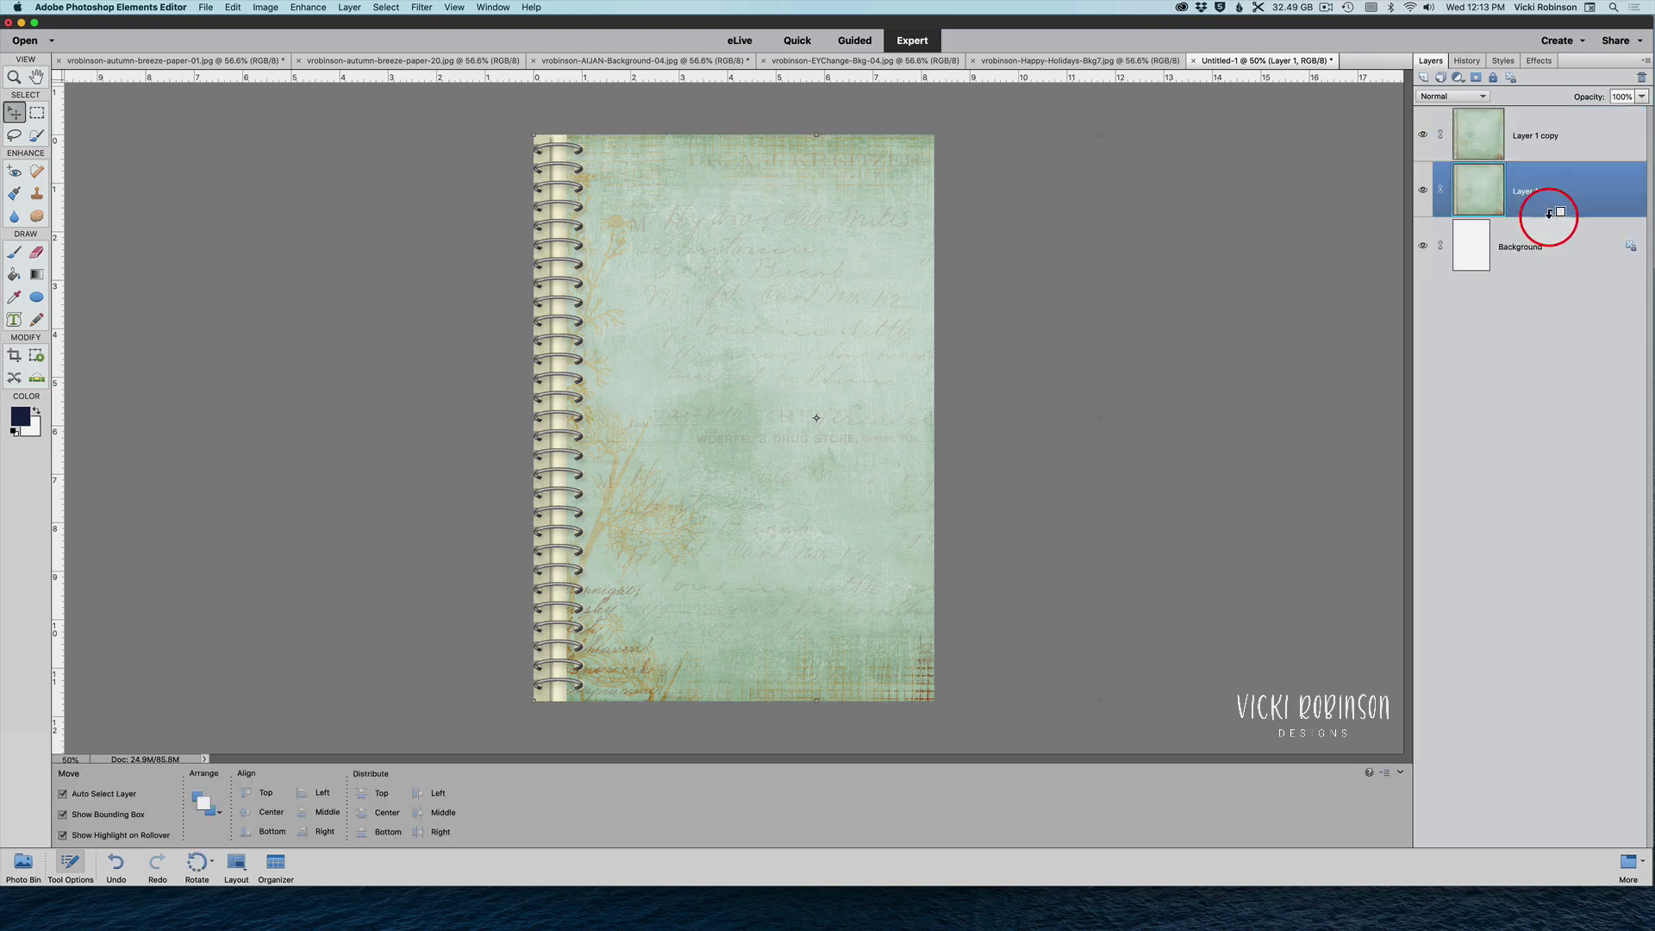
click(1490, 132)
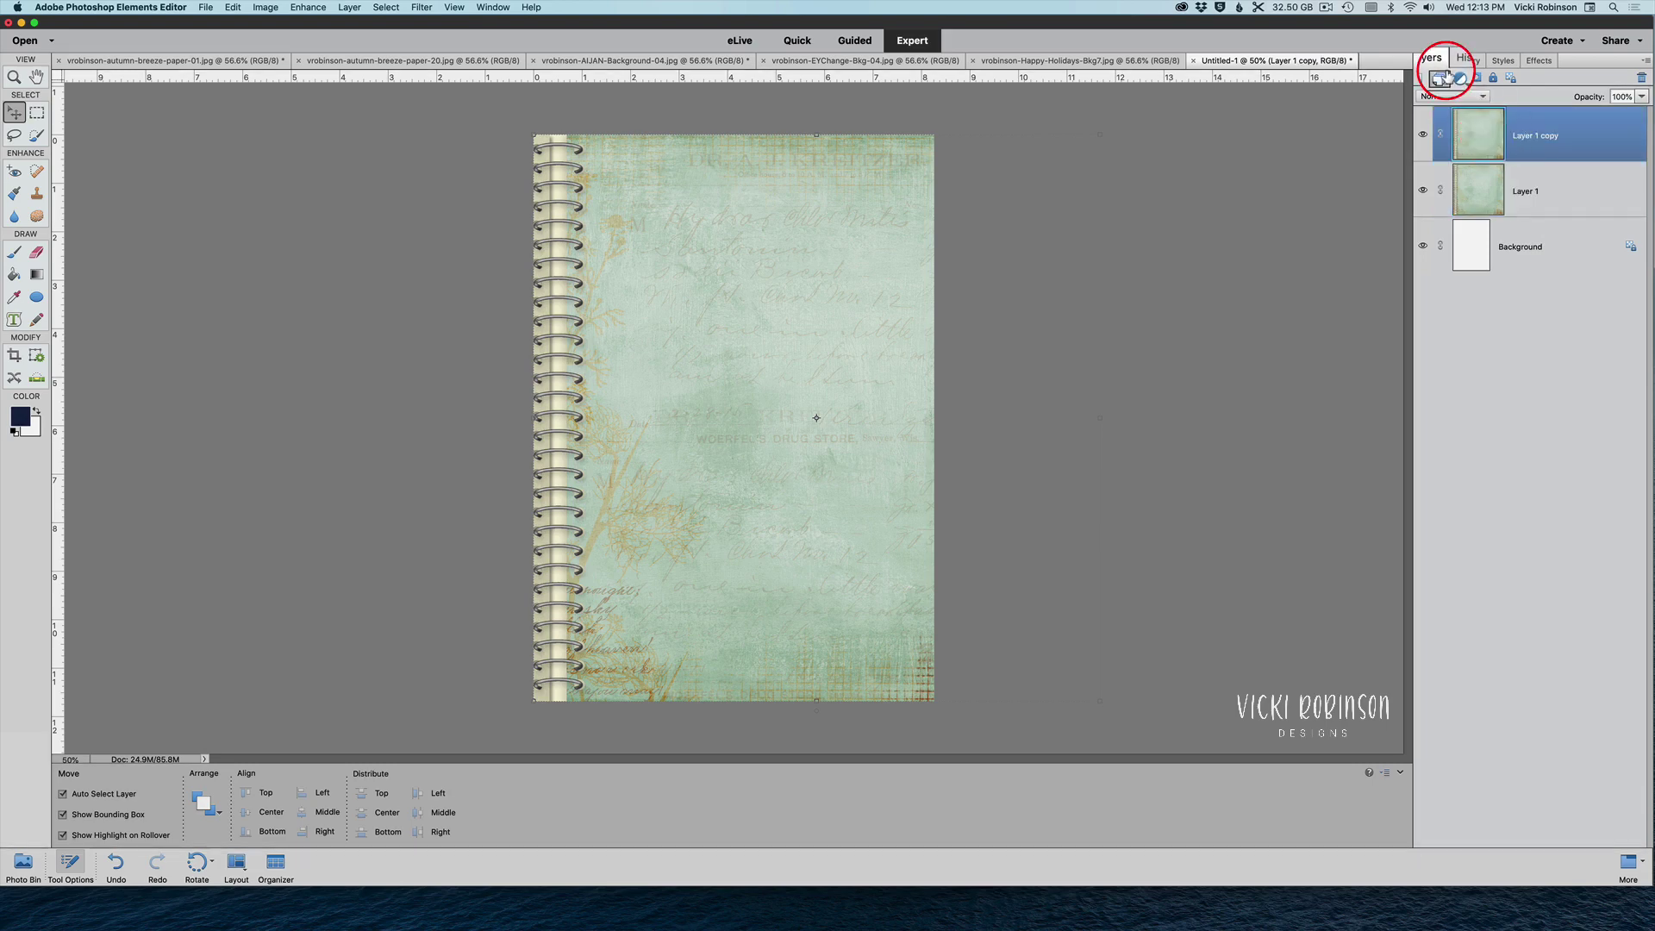
key(super+t)
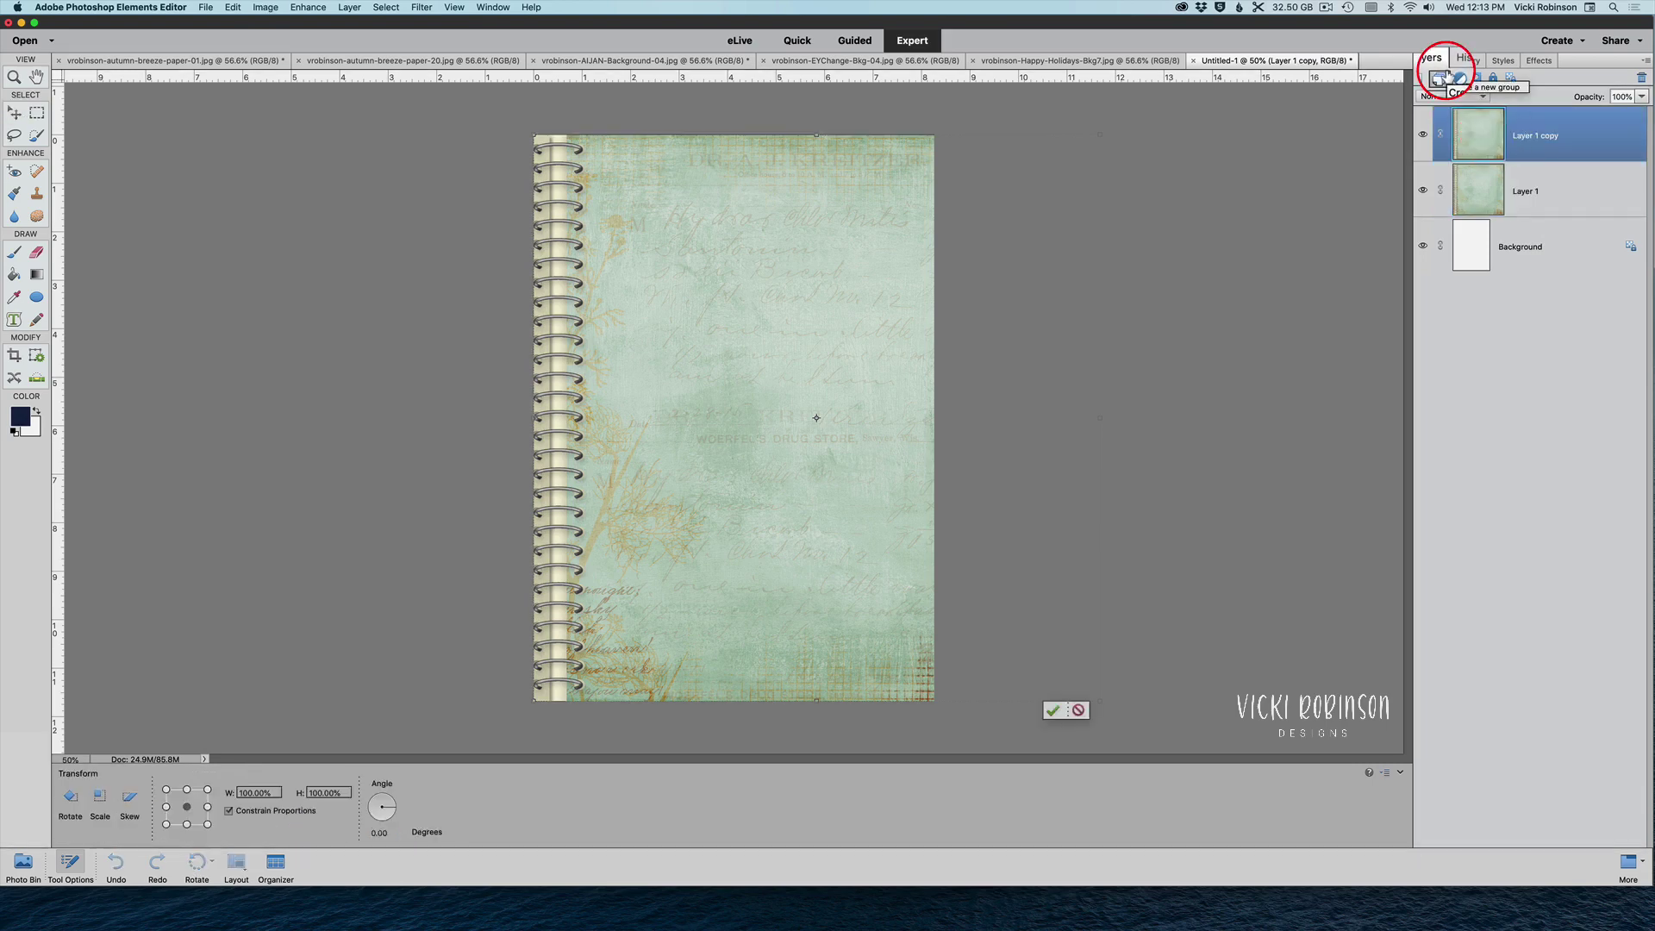
mouse_move(899, 687)
mouse_down()
mouse_move(672, 668)
mouse_move(803, 684)
mouse_move(787, 692)
mouse_move(924, 682)
mouse_move(892, 685)
mouse_up()
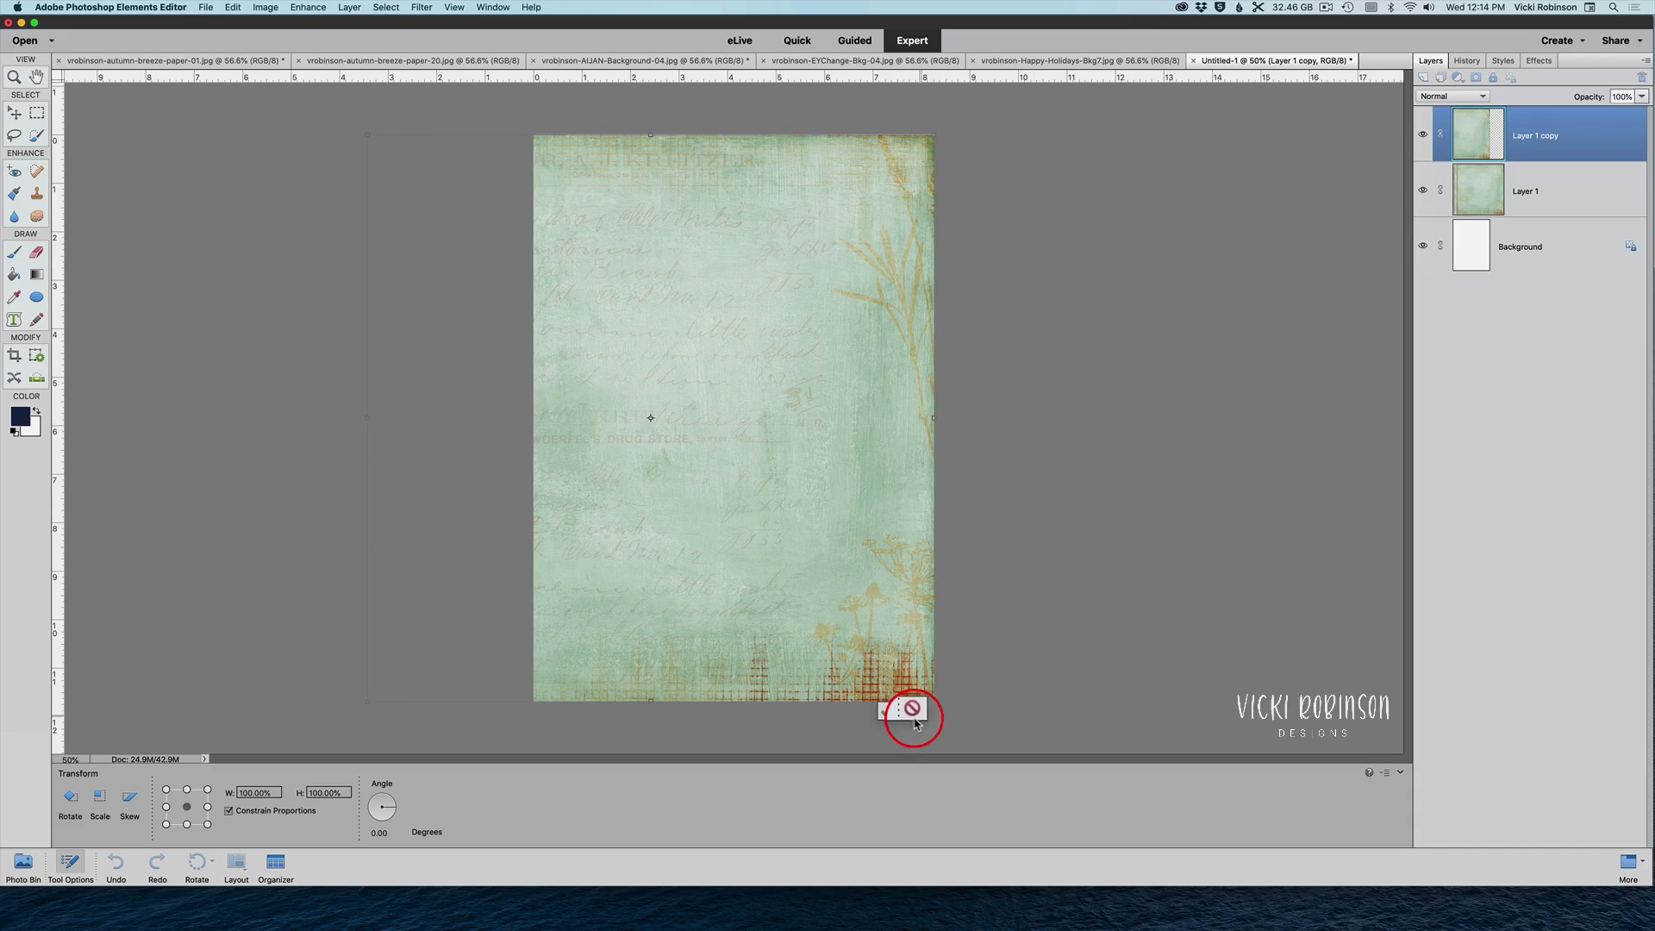
click(886, 712)
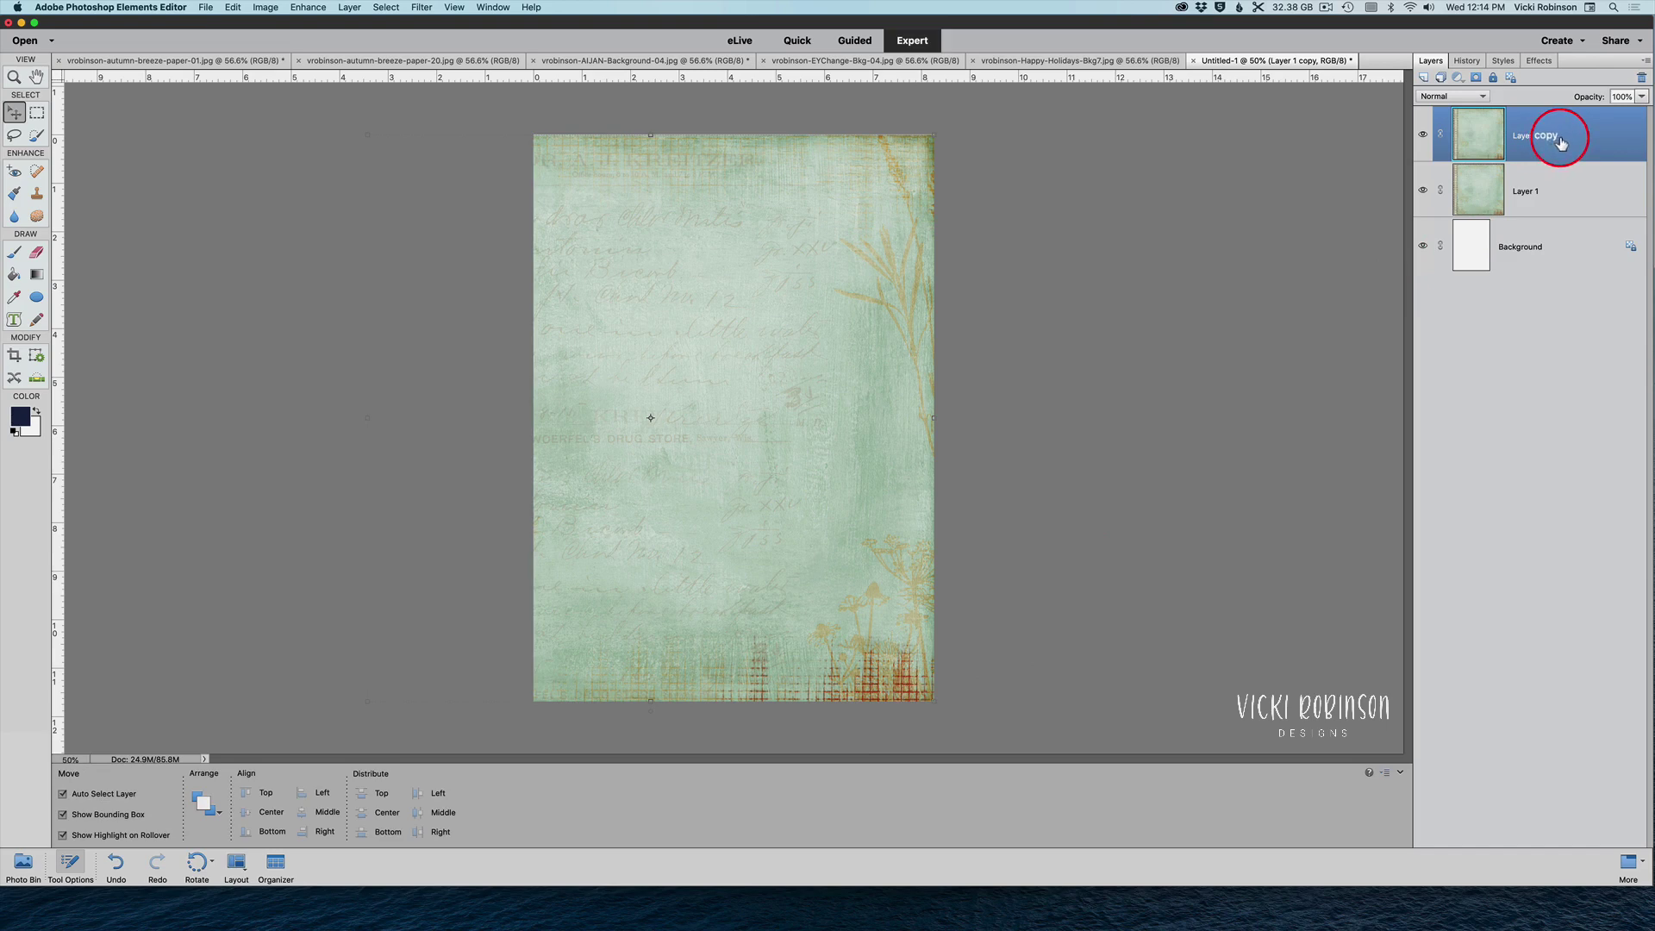
Give Layer 1 copy a white layer mask and lower its opacity to 54%
click(1476, 78)
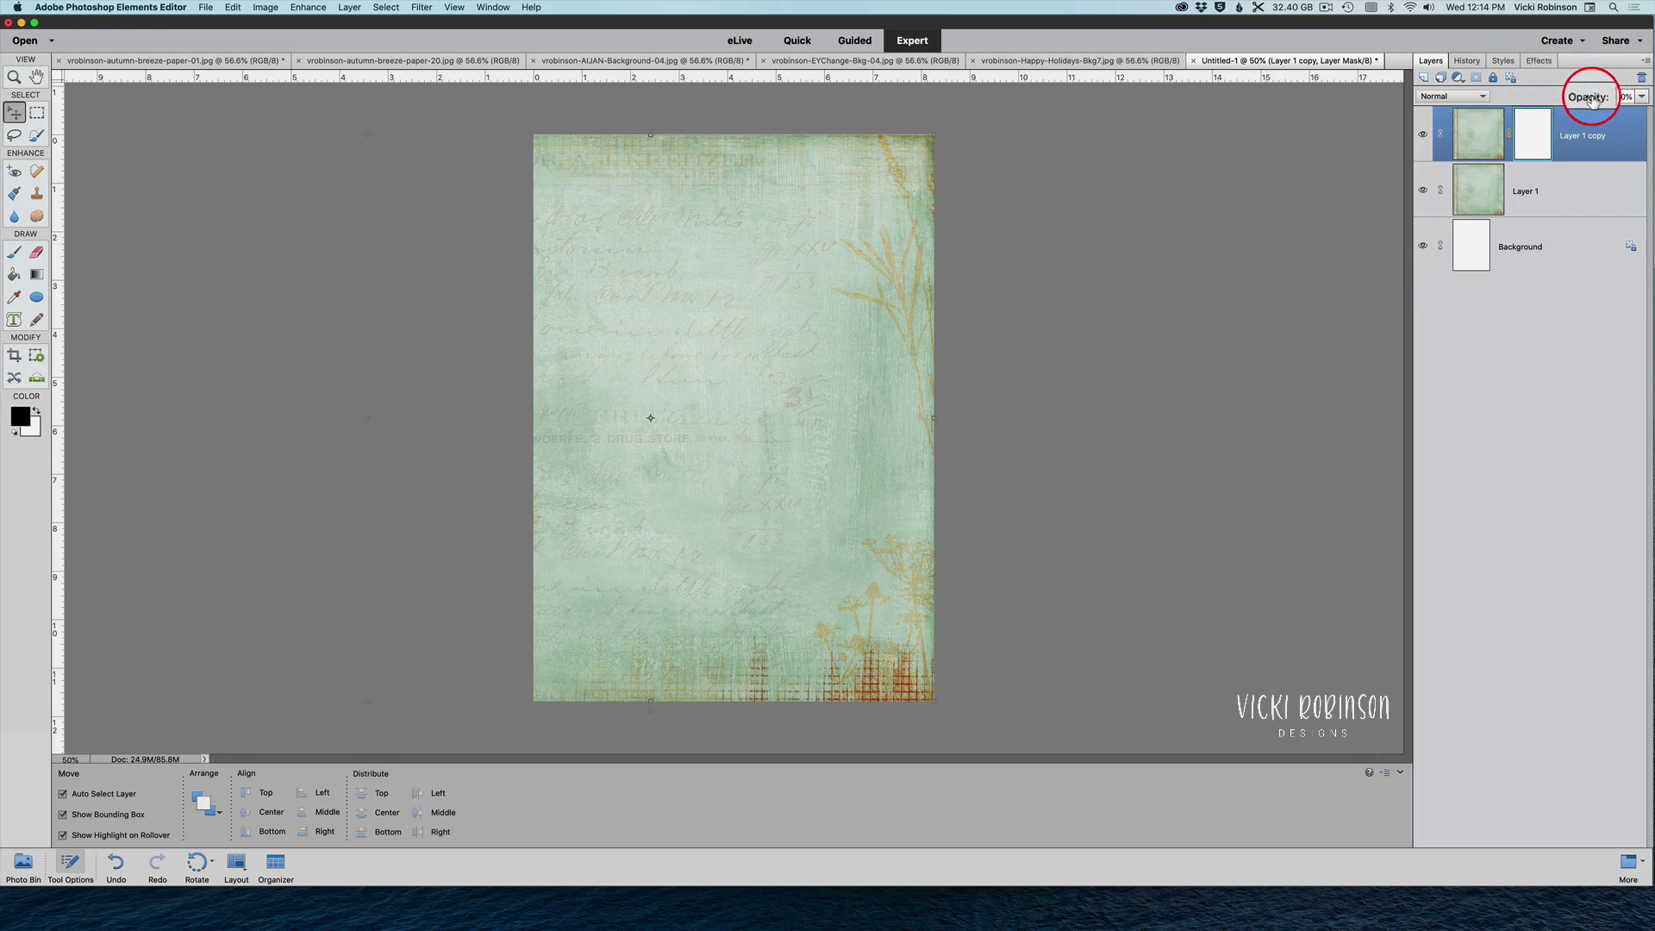
drag(1595, 100, 1584, 102)
click(556, 169)
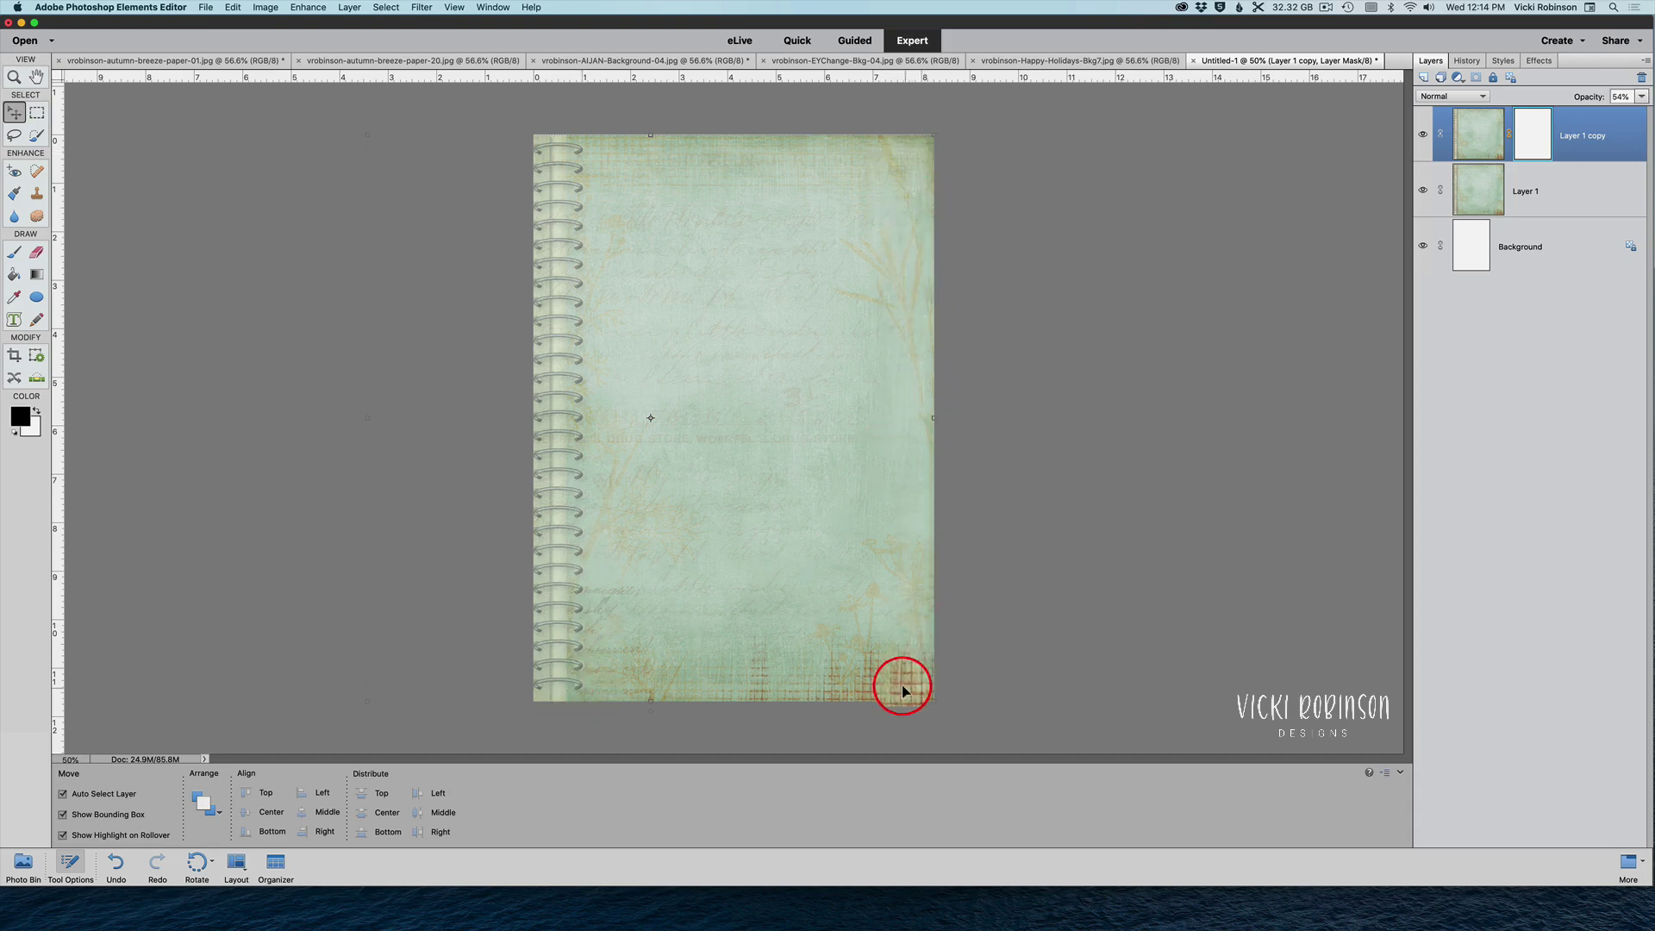
mouse_move(1531, 137)
mouse_down()
mouse_move(1477, 82)
mouse_move(1532, 138)
mouse_move(1491, 73)
mouse_move(1533, 142)
mouse_up()
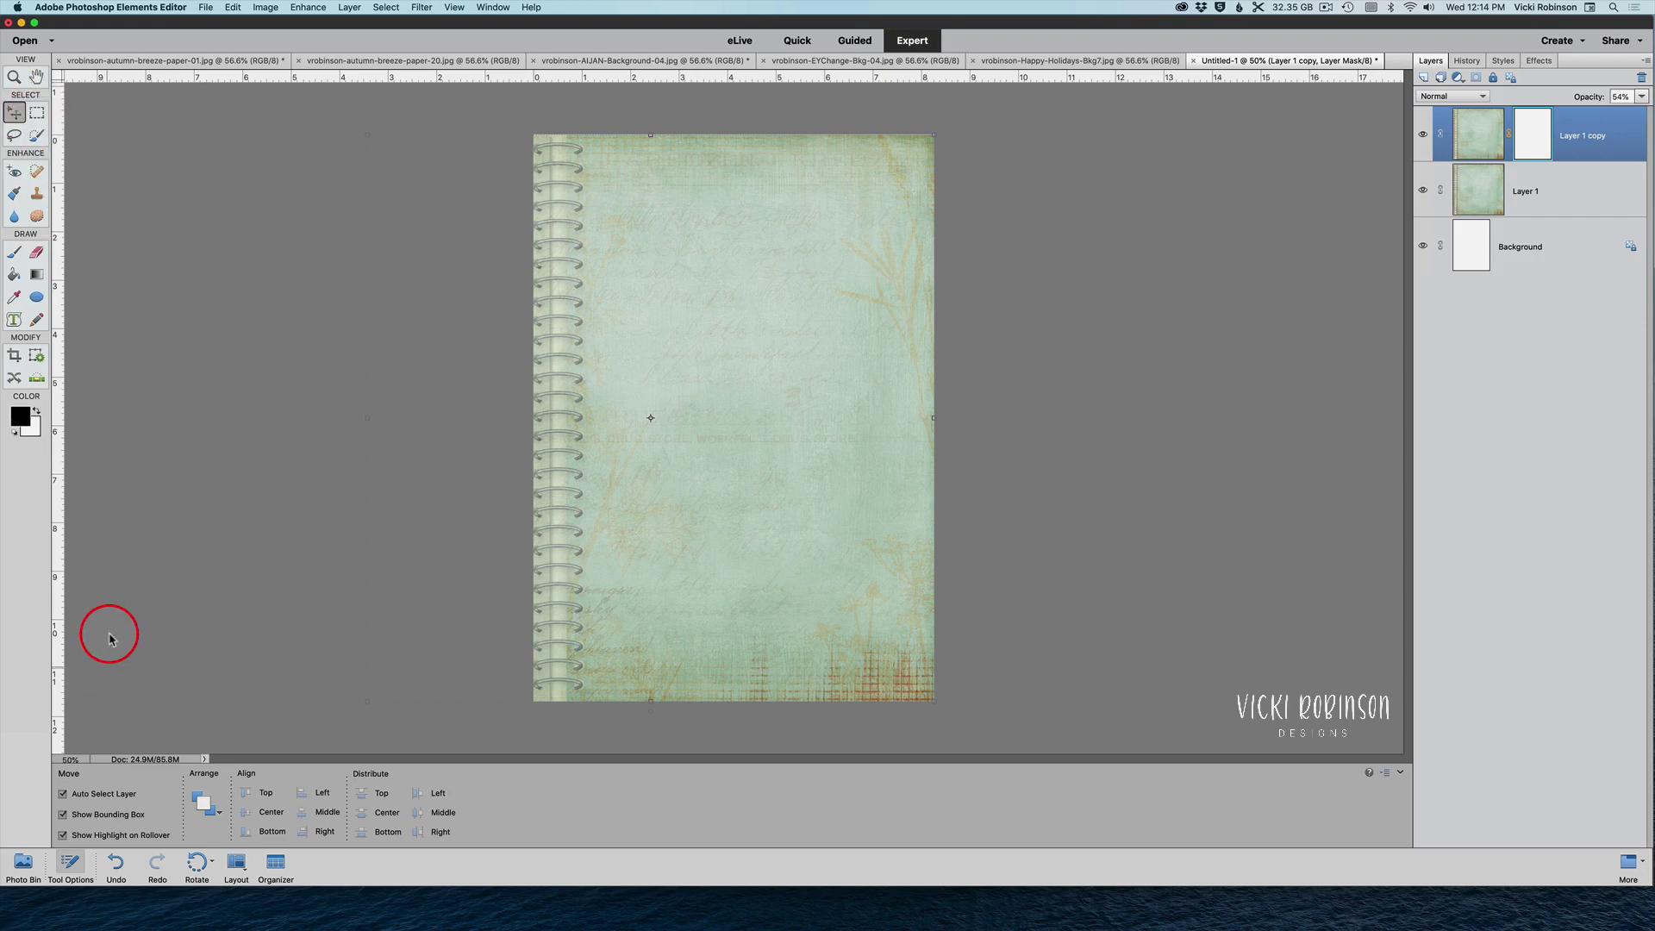
Select the Rectangular Marquee tool with 0 px feather and Normal aspect
click(36, 112)
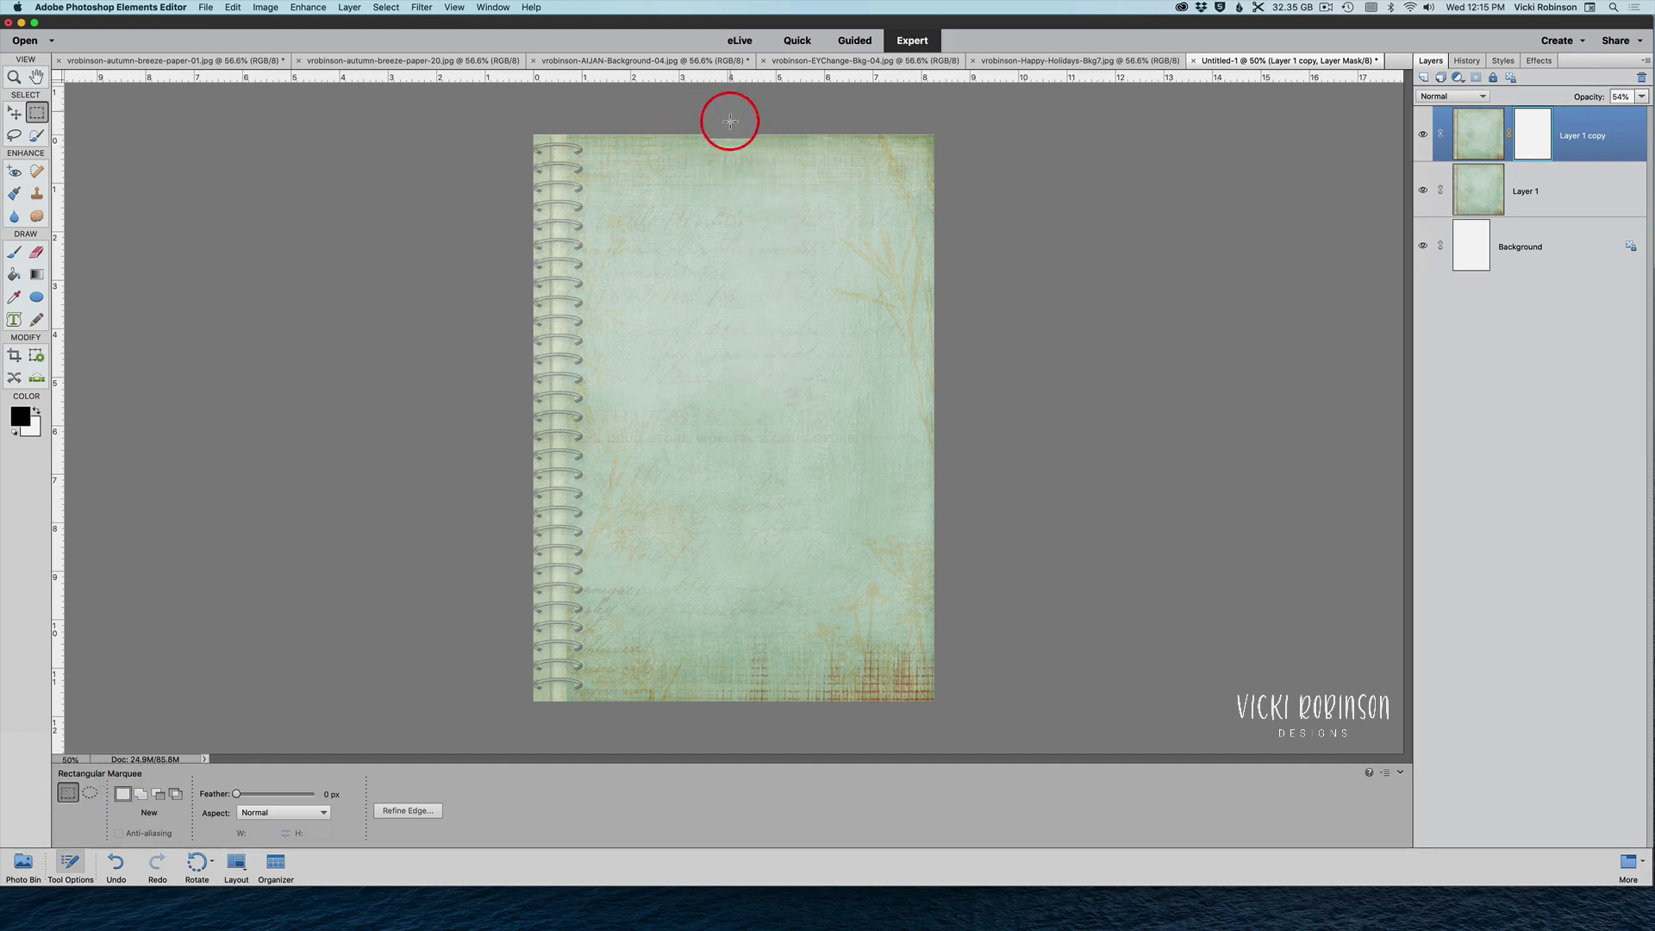
Draw a full-height marquee, about 4.26 × 11.69 in, from the page centre to the left edge
drag(737, 131, 762, 750)
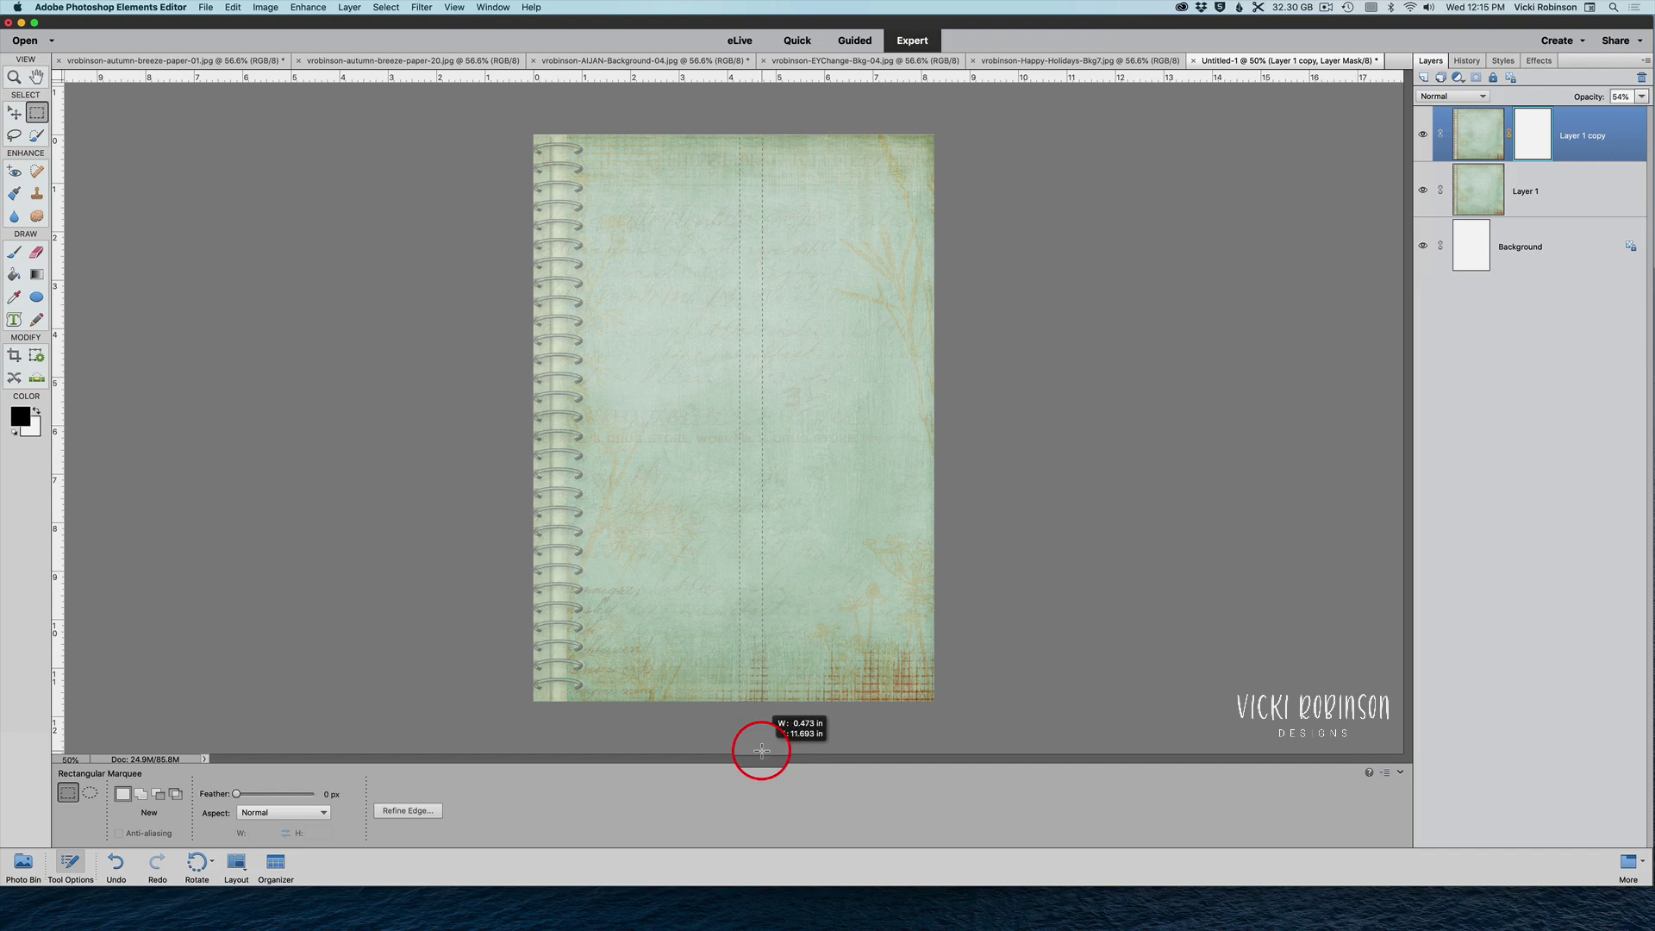
drag(761, 750, 526, 740)
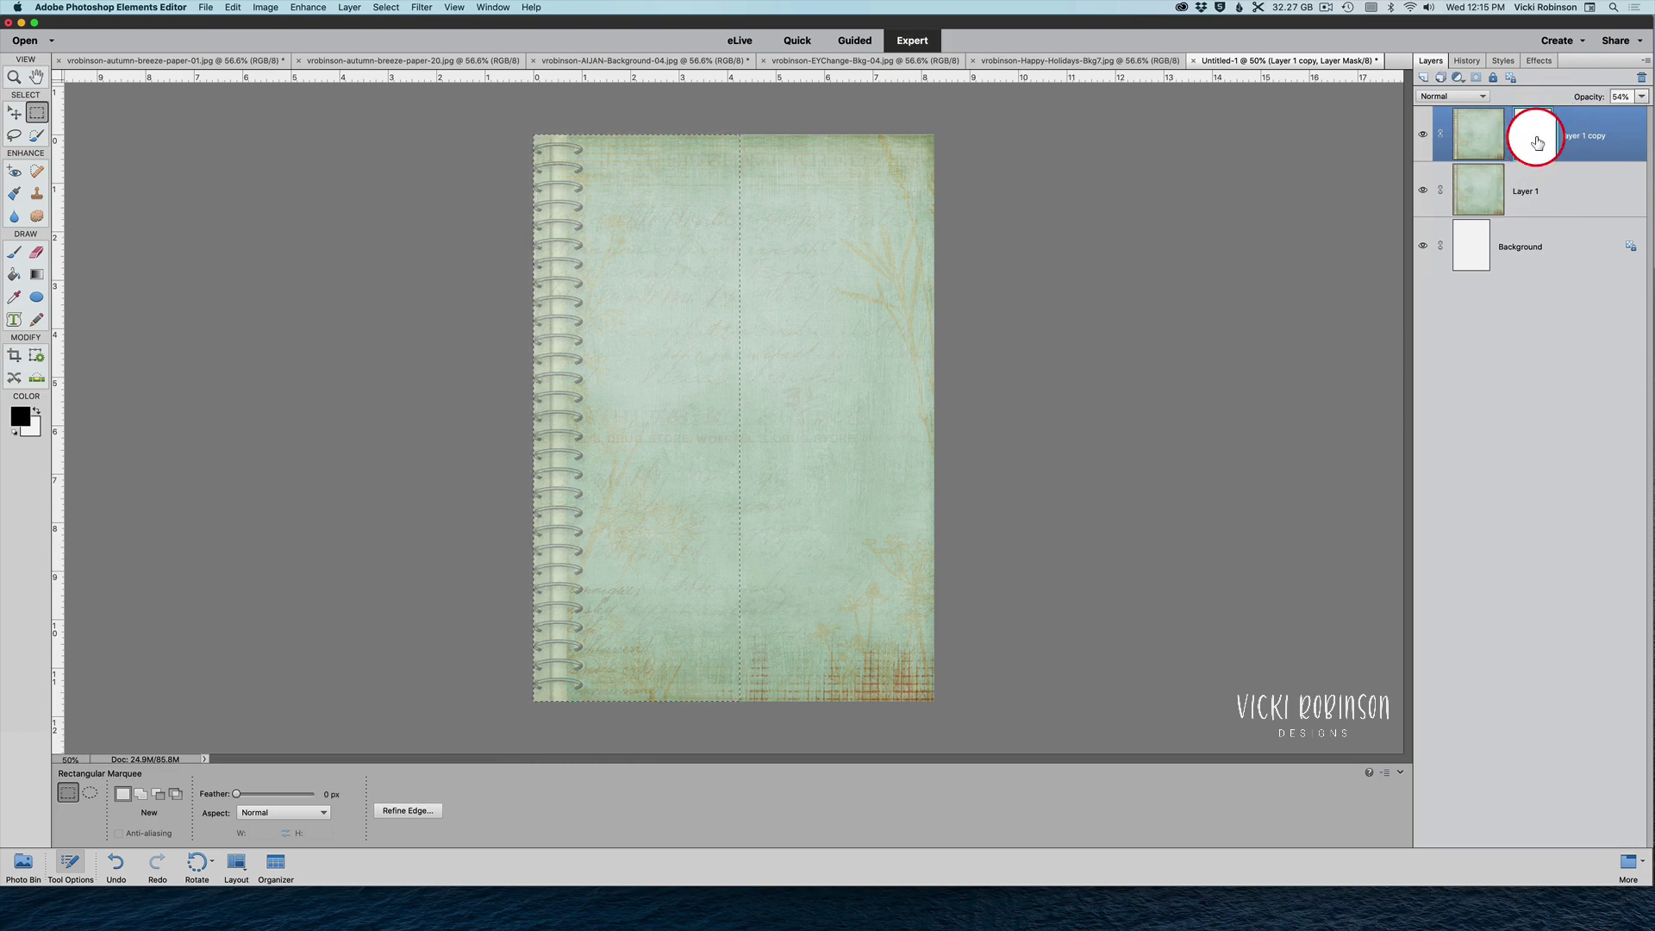
Fill the selected left half of Layer 1 copy's mask with black using Edit > Fill Selection
click(236, 9)
click(281, 152)
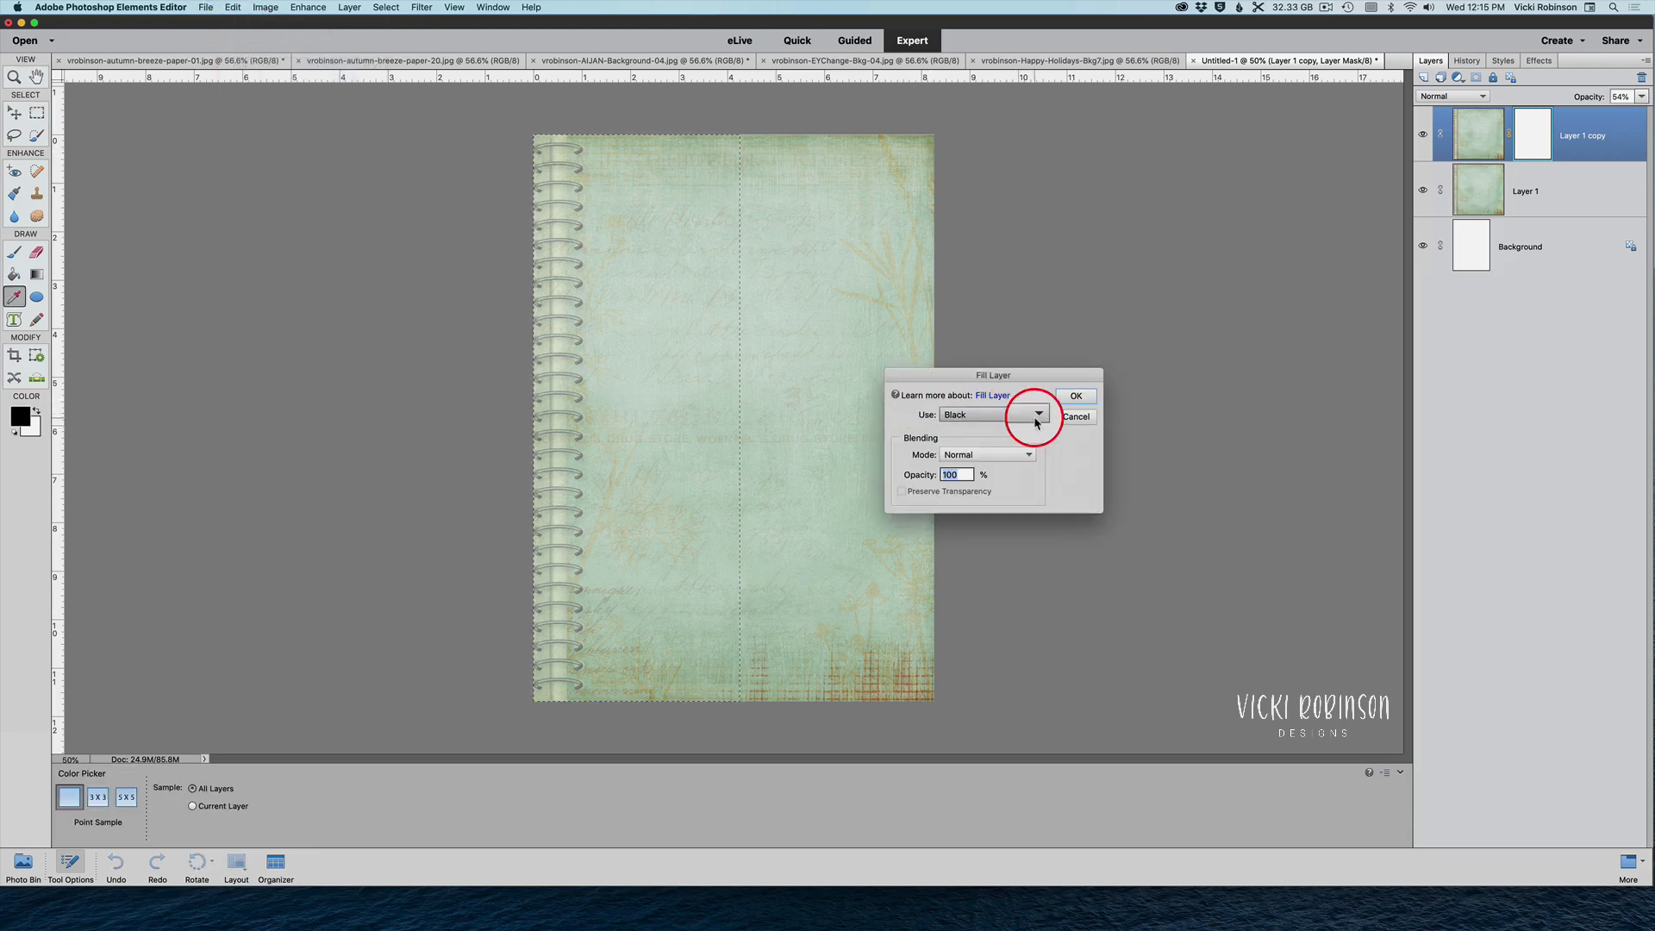
click(1038, 416)
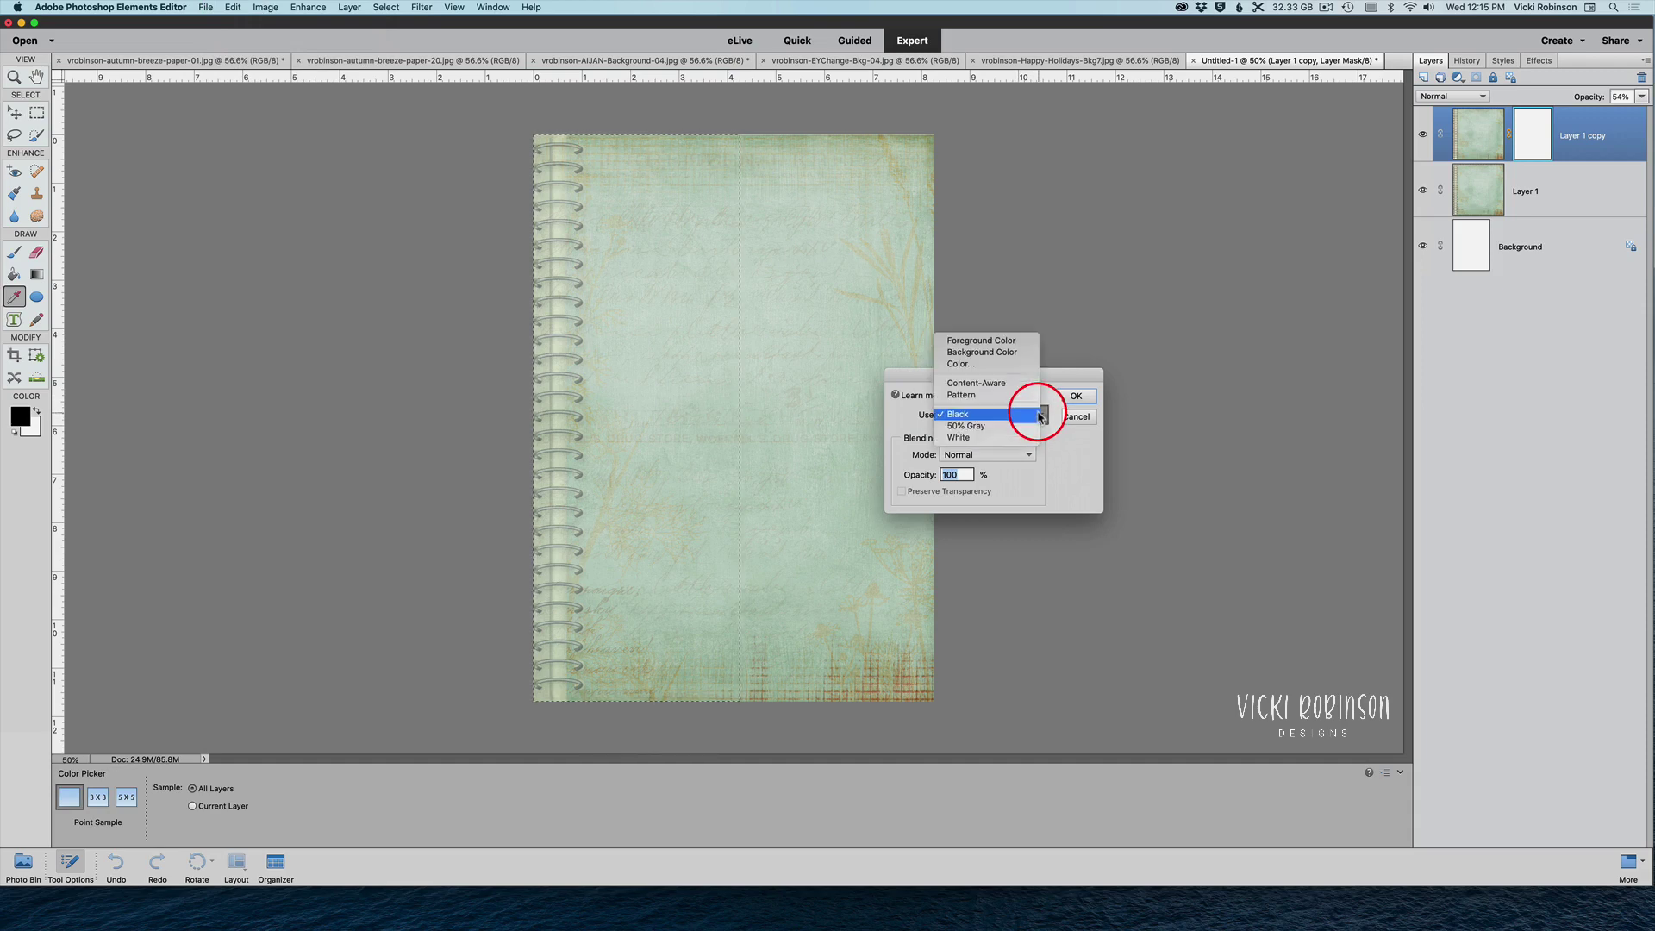
click(1038, 416)
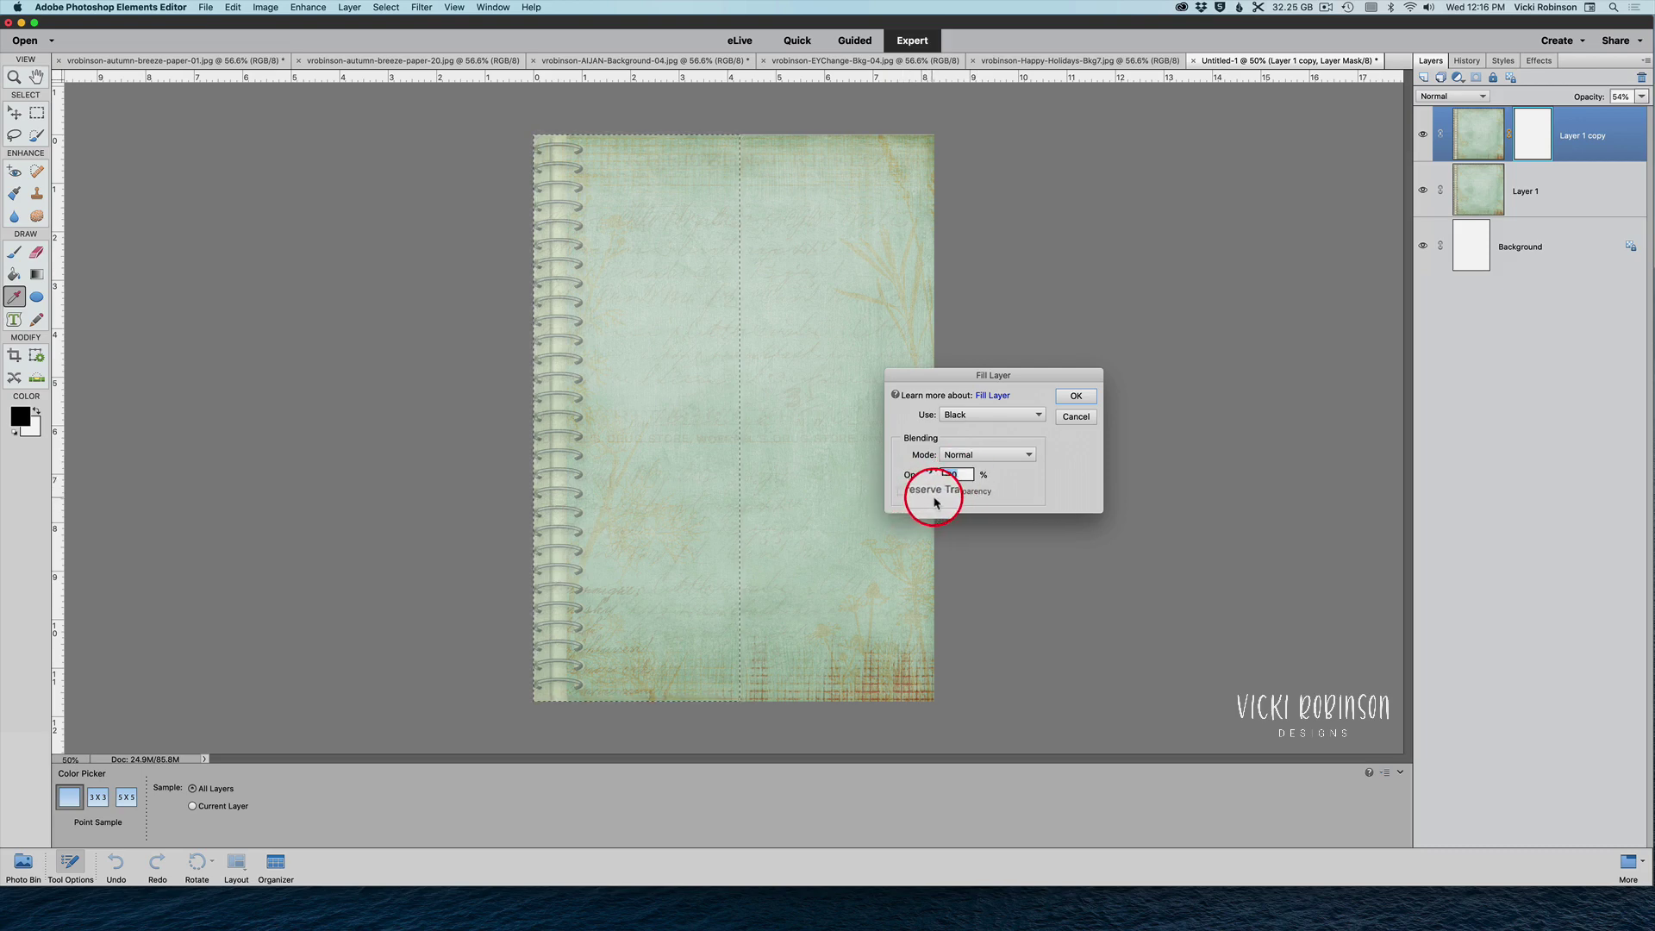
click(1075, 396)
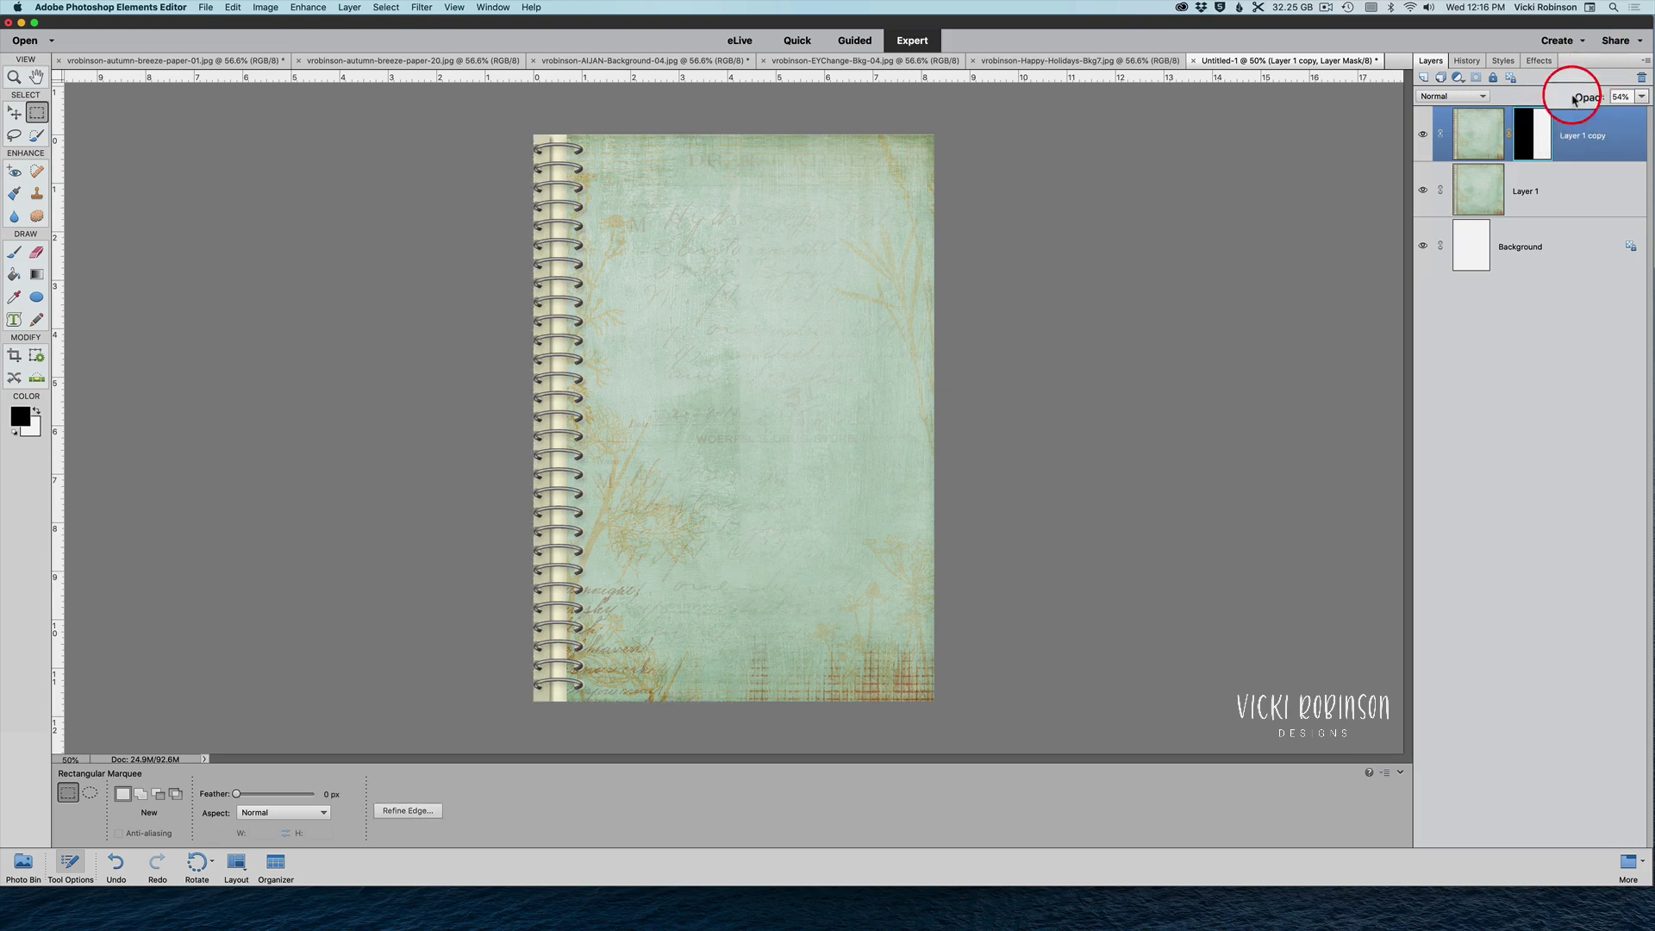
Raise Layer 1 copy's opacity back to 100%
drag(1585, 98, 1613, 106)
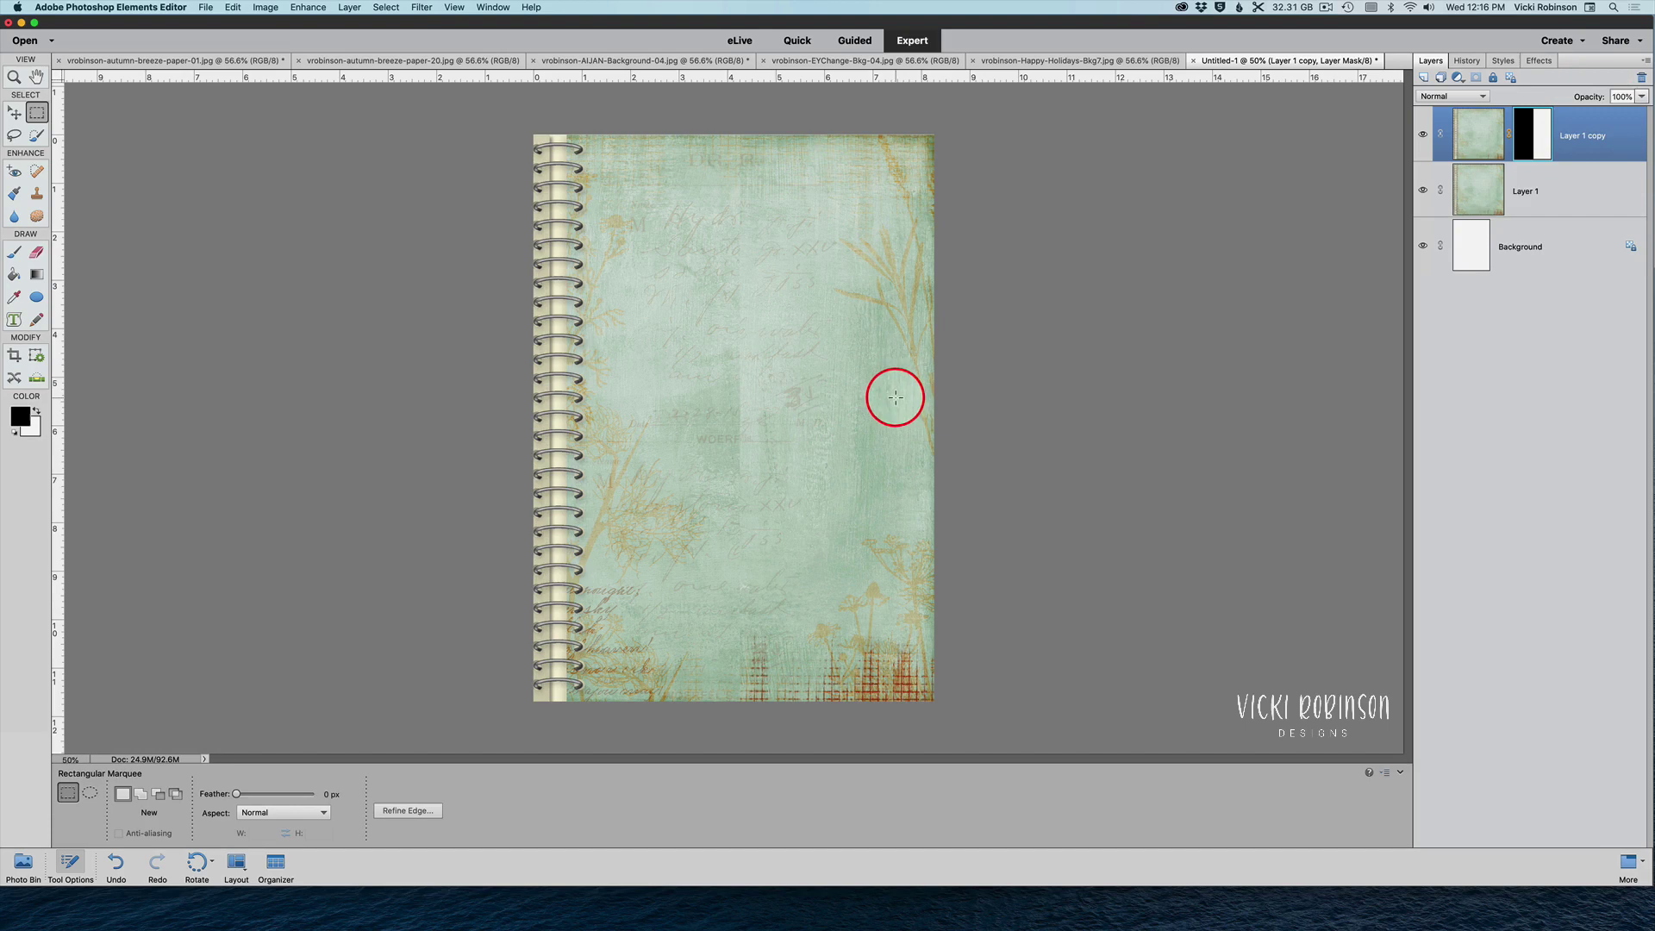
Reposition Layer 1 copy with the Move tool so its texture meets the lower paper differently at the seam
key(v)
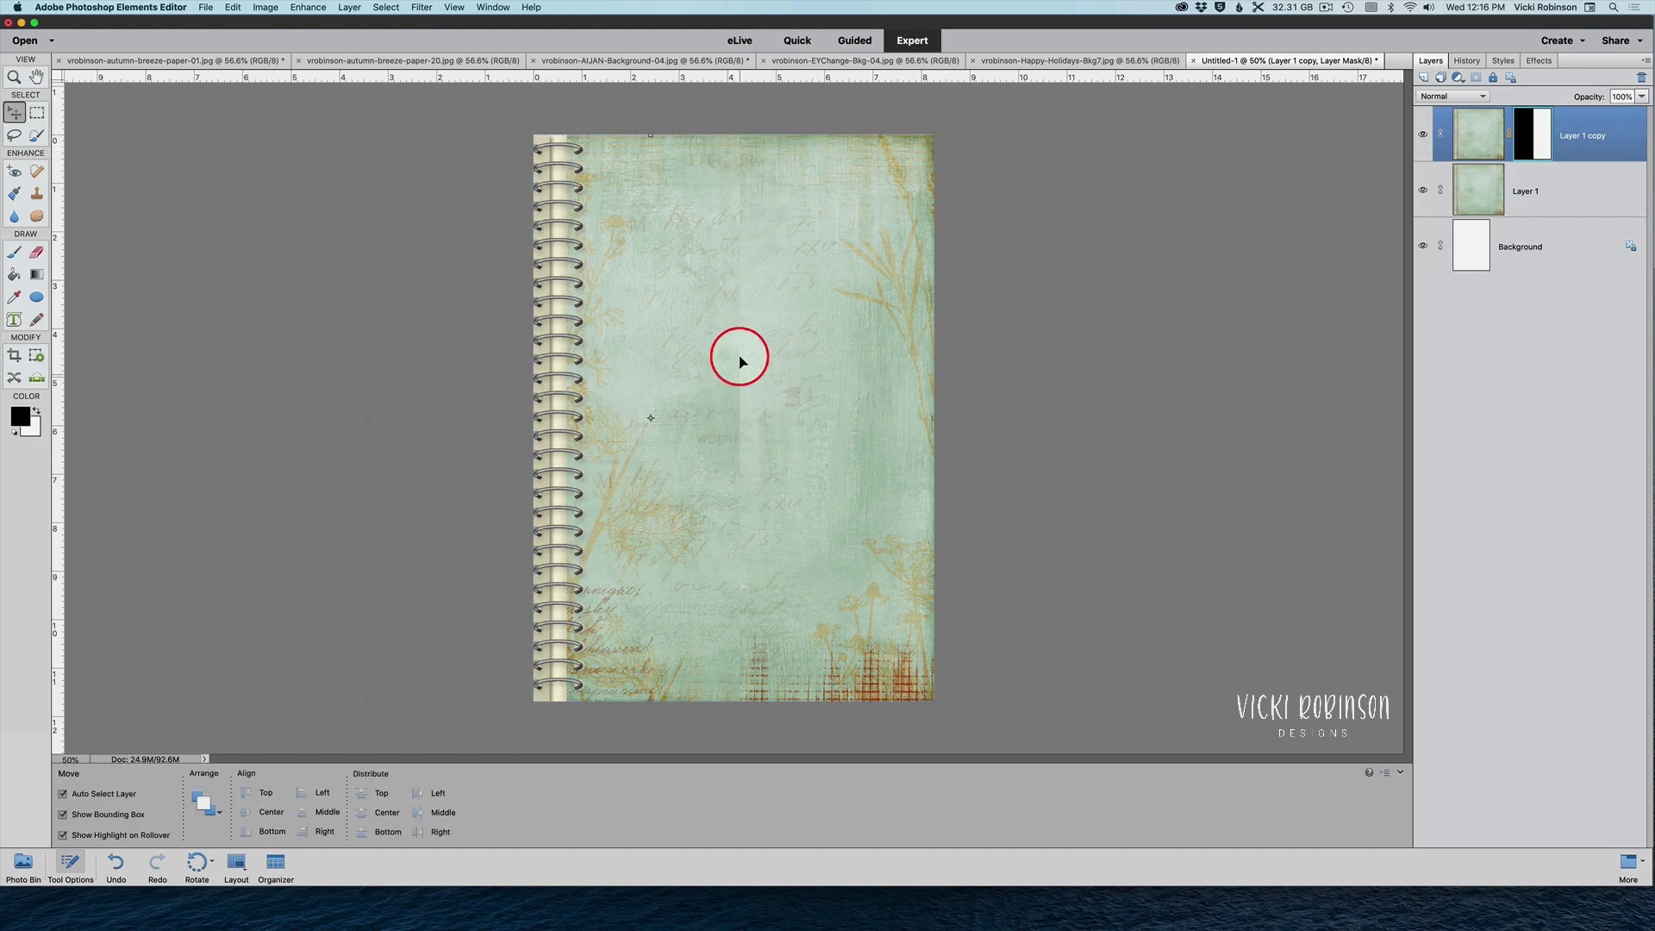
drag(739, 362, 746, 463)
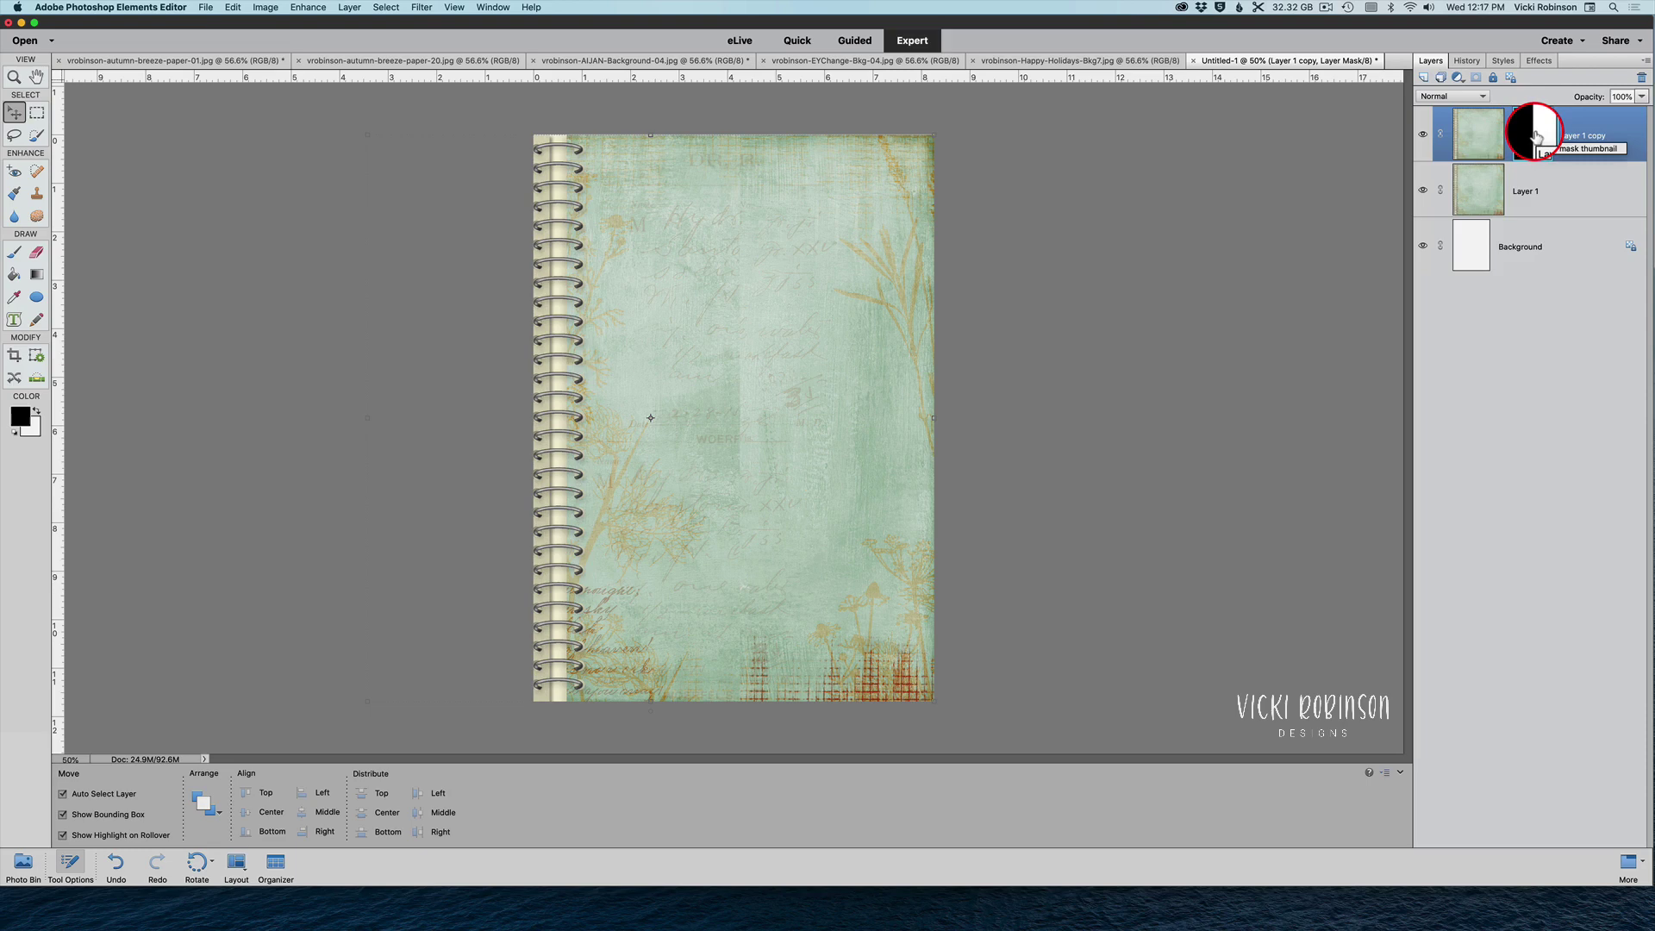
key(b)
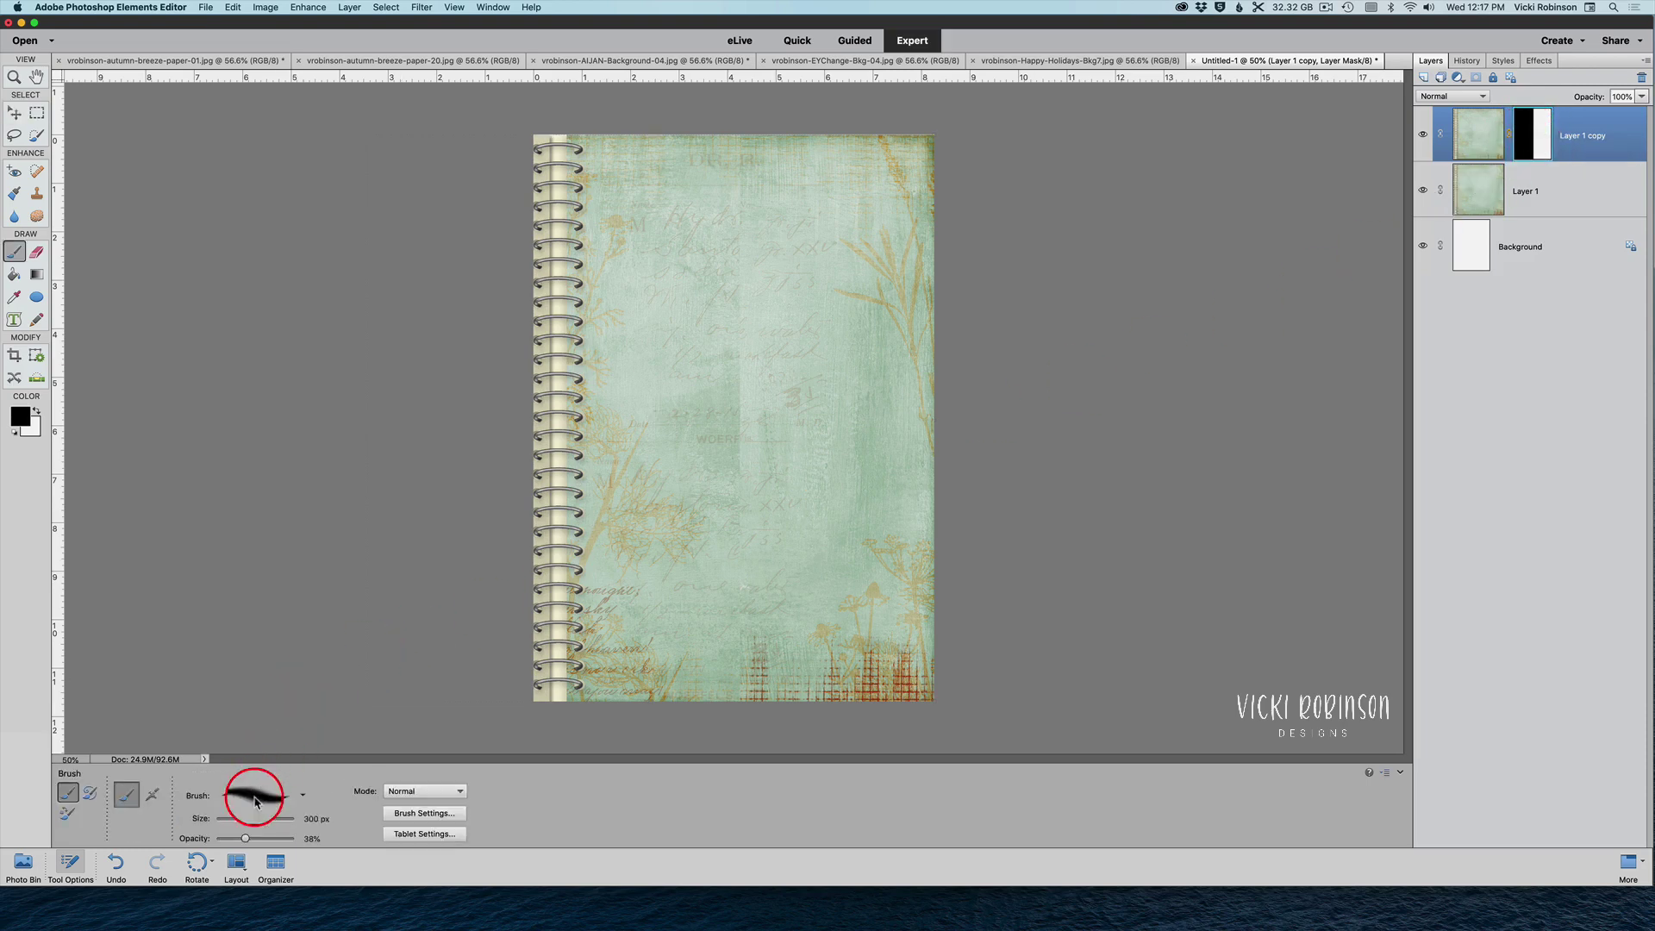
Choose the Soft Round 300 px brush tip and lower its opacity to 36%
click(310, 798)
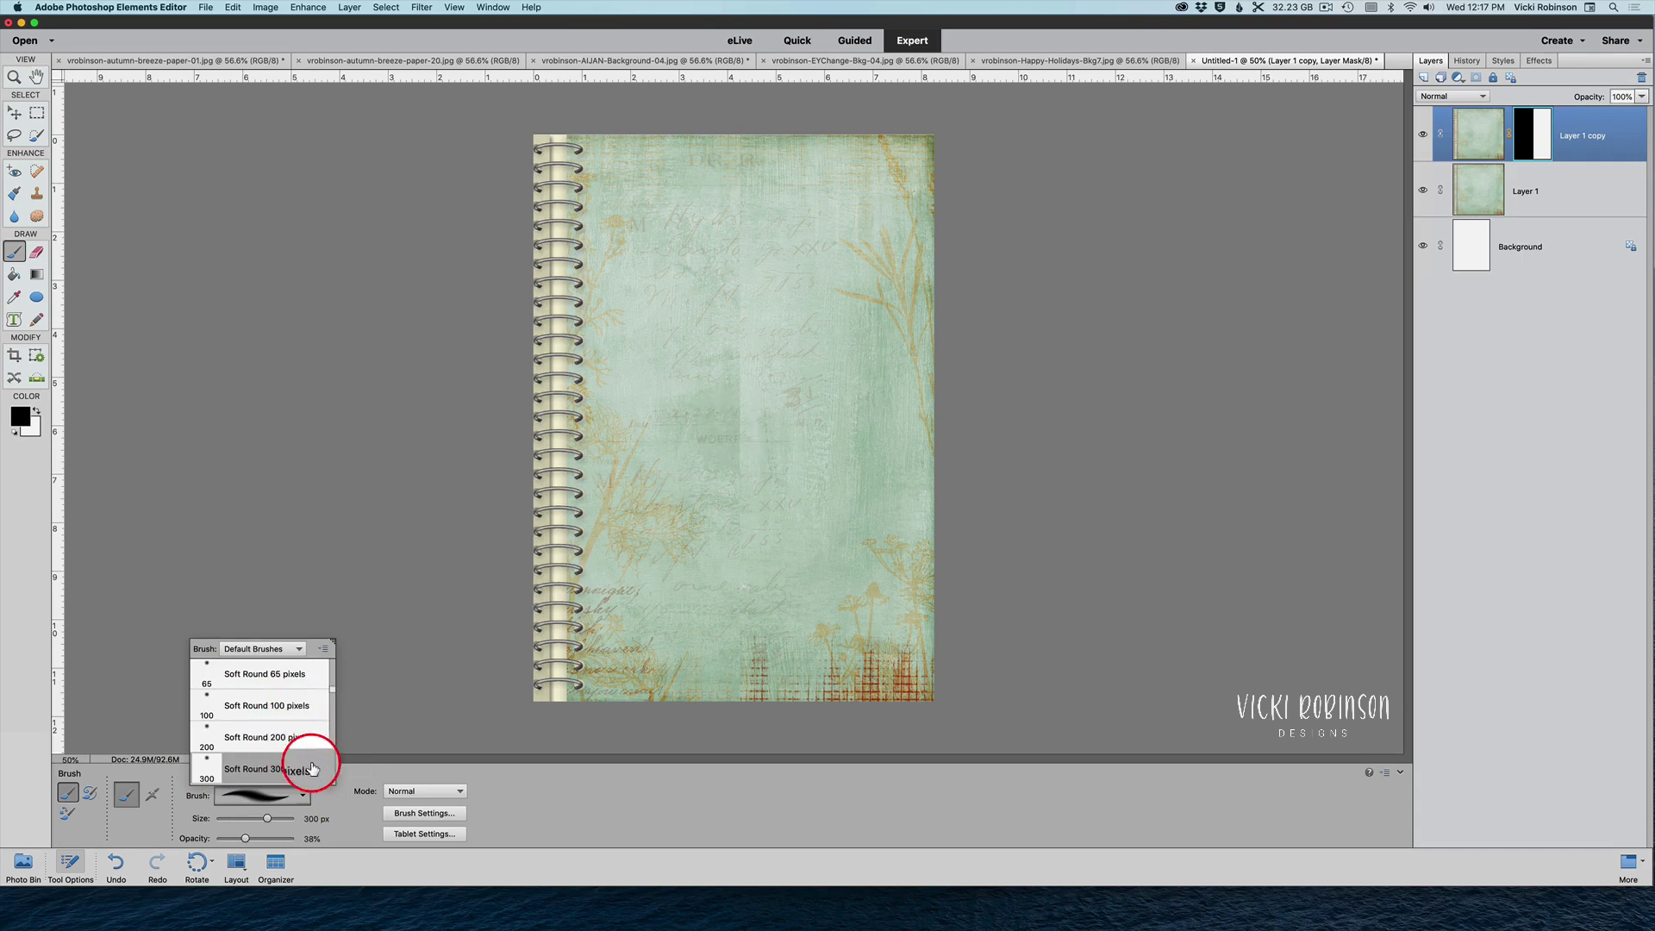
click(338, 819)
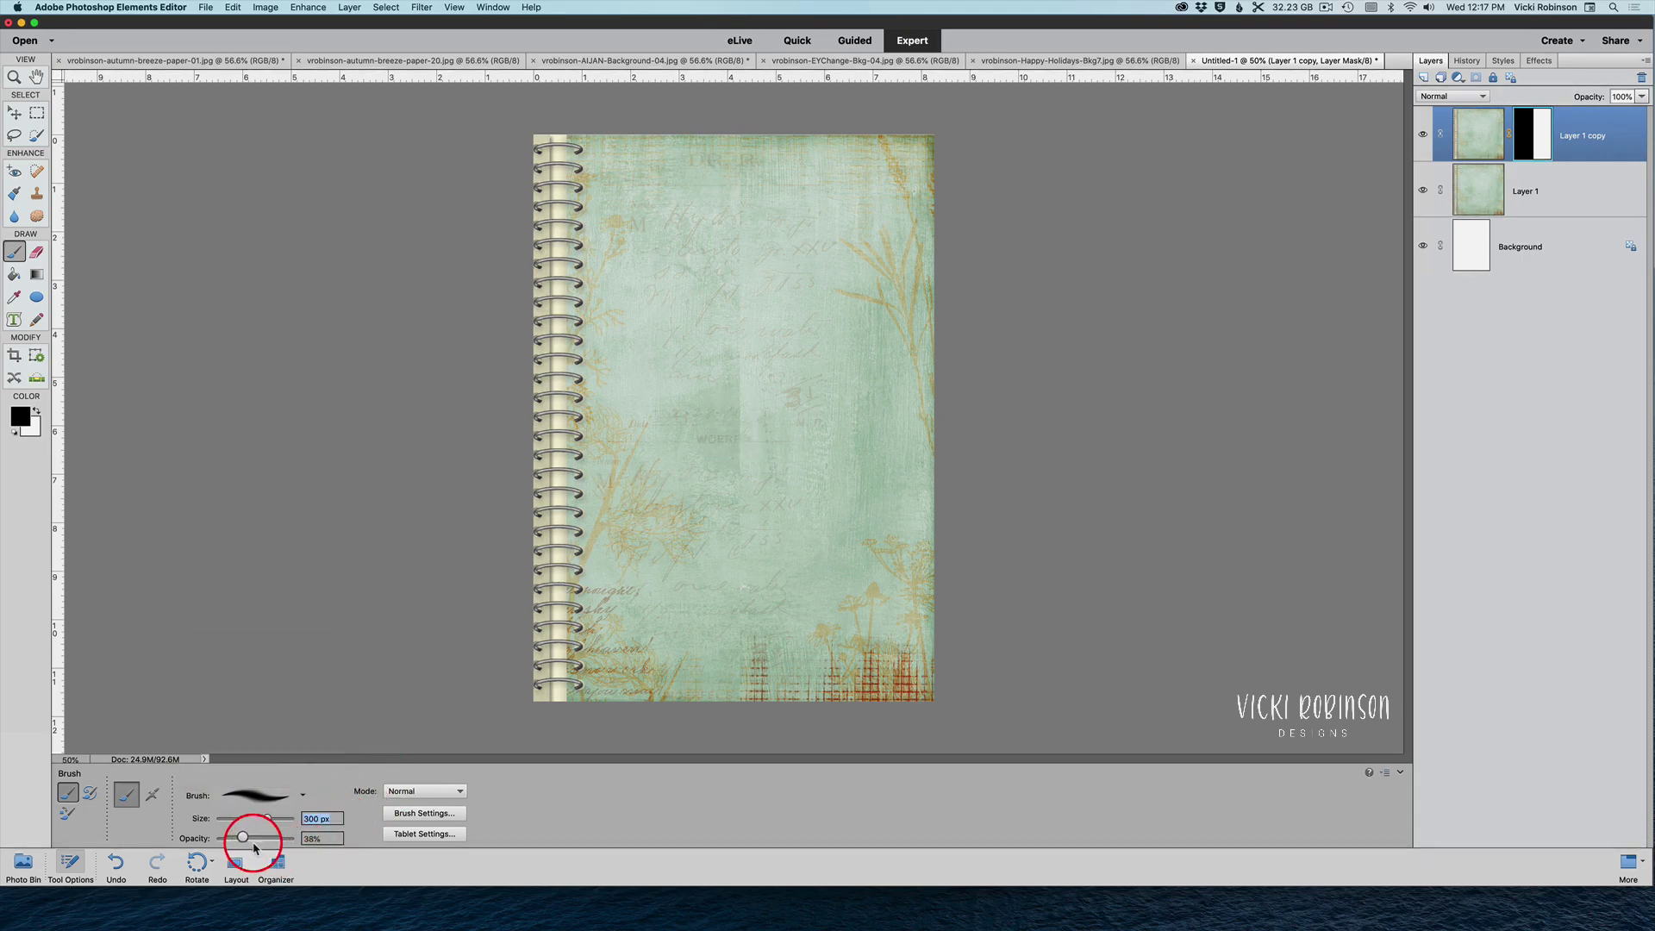
mouse_move(265, 843)
mouse_down()
mouse_move(295, 841)
mouse_move(312, 868)
mouse_move(286, 843)
mouse_up()
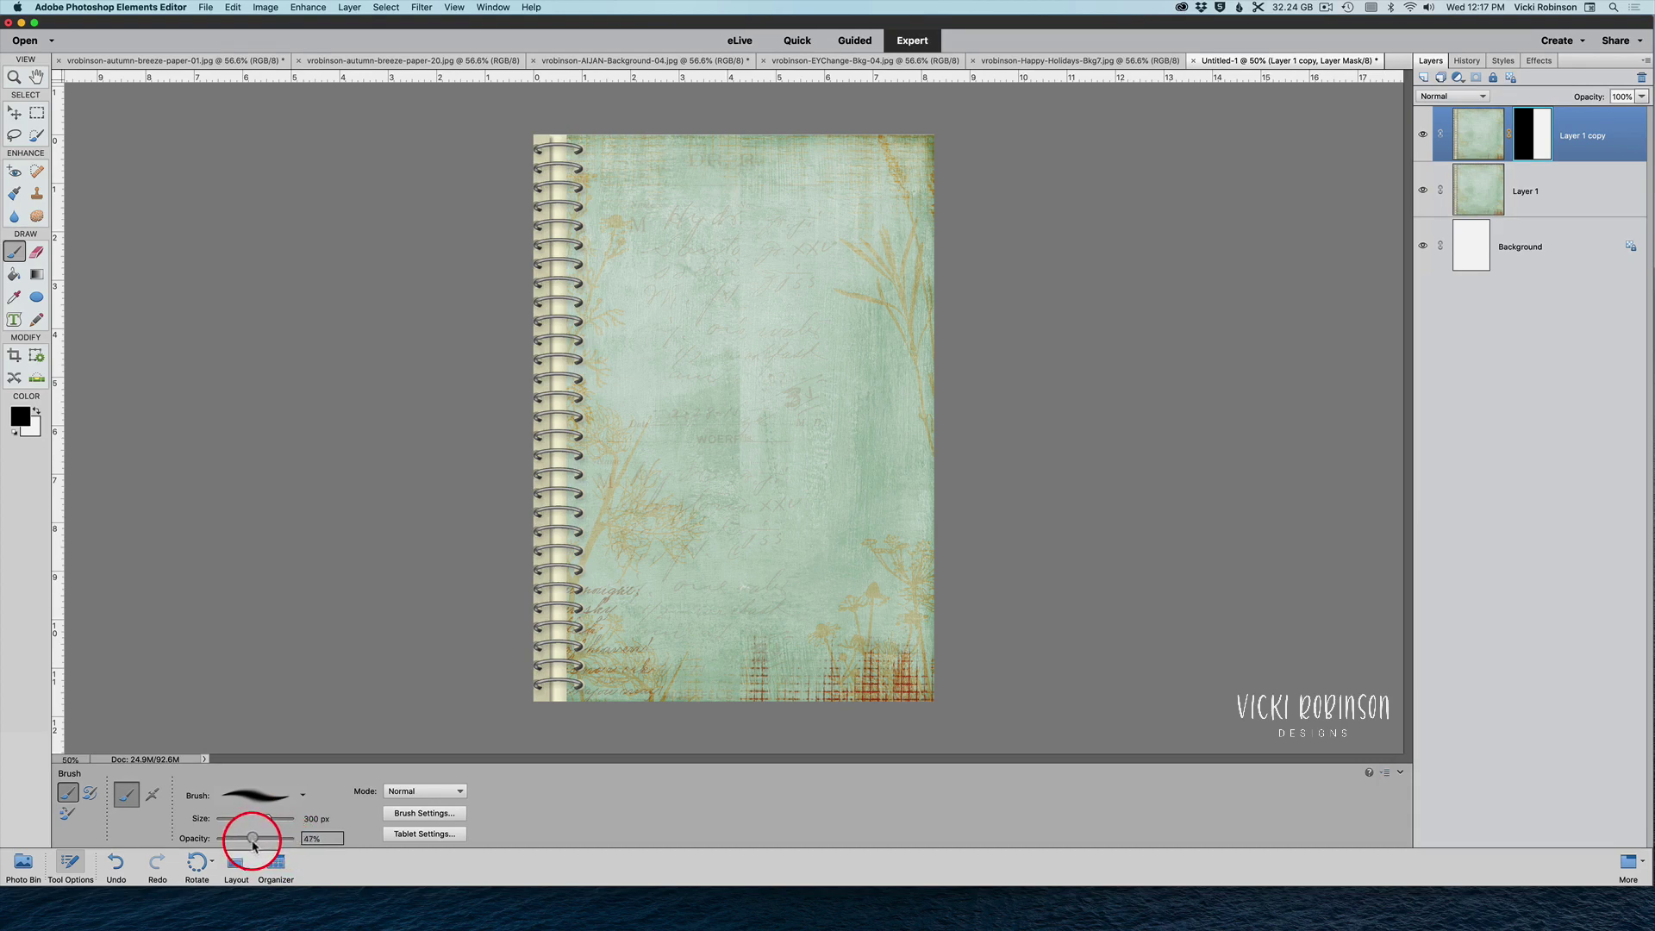
drag(255, 847, 244, 844)
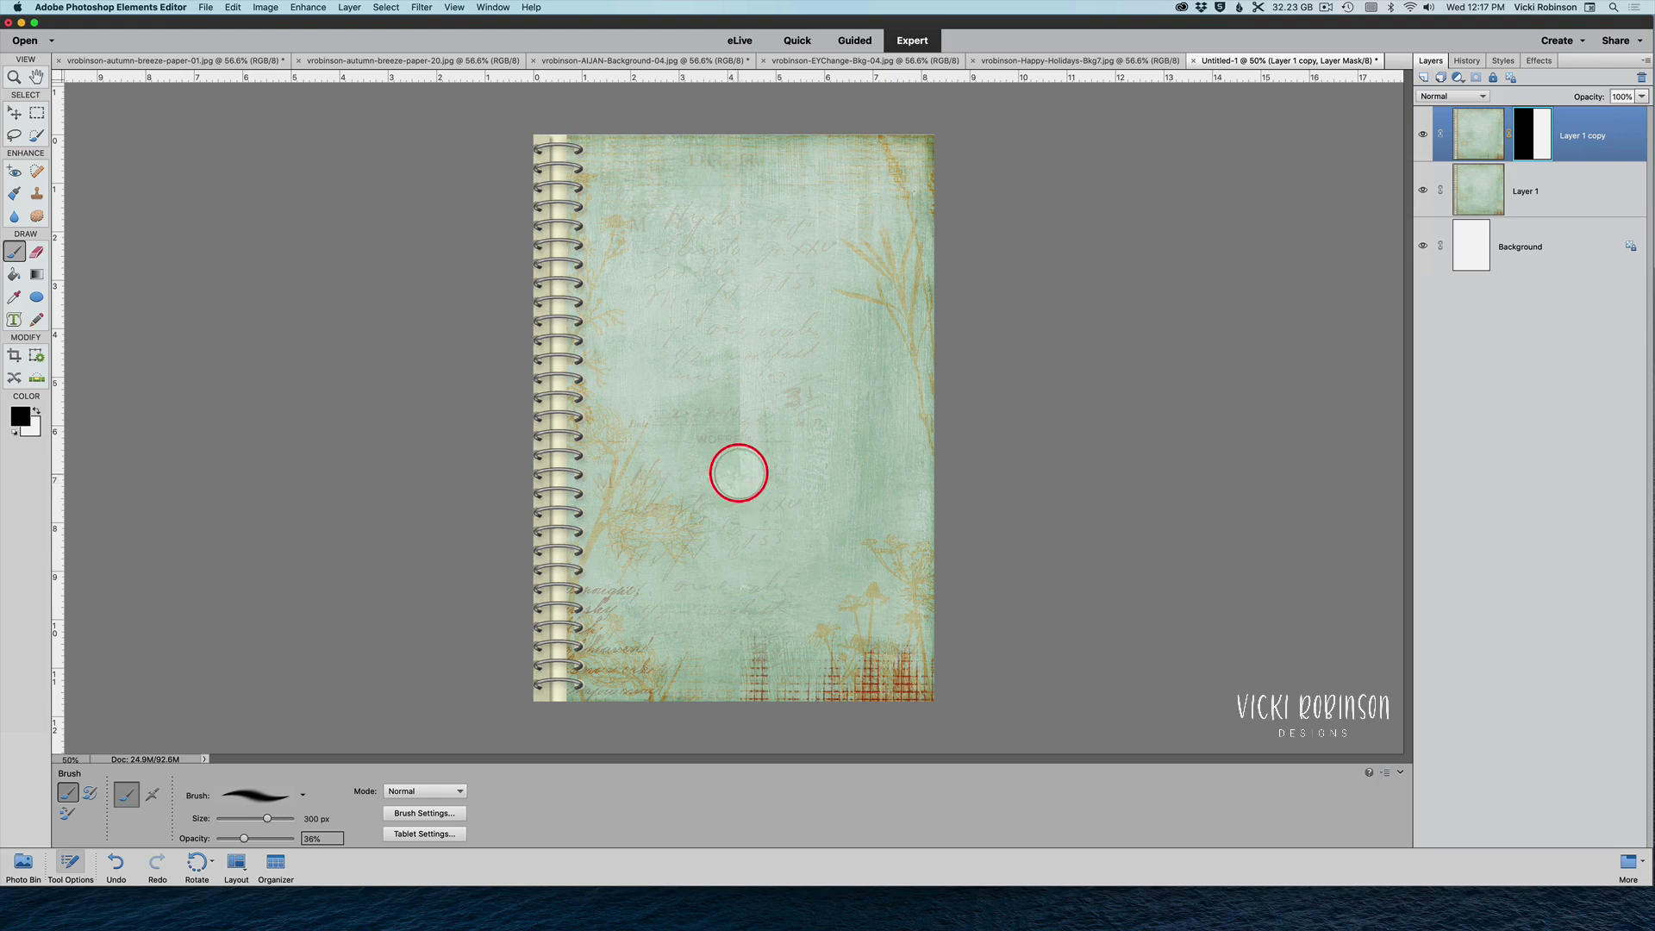
Shrink the brush to 150 px and paint black along the seam to reveal the lower script
mouse_move(743, 467)
mouse_down()
mouse_move(741, 382)
mouse_move(743, 462)
mouse_move(805, 304)
mouse_move(738, 149)
mouse_move(795, 367)
mouse_move(781, 352)
mouse_move(762, 380)
mouse_up()
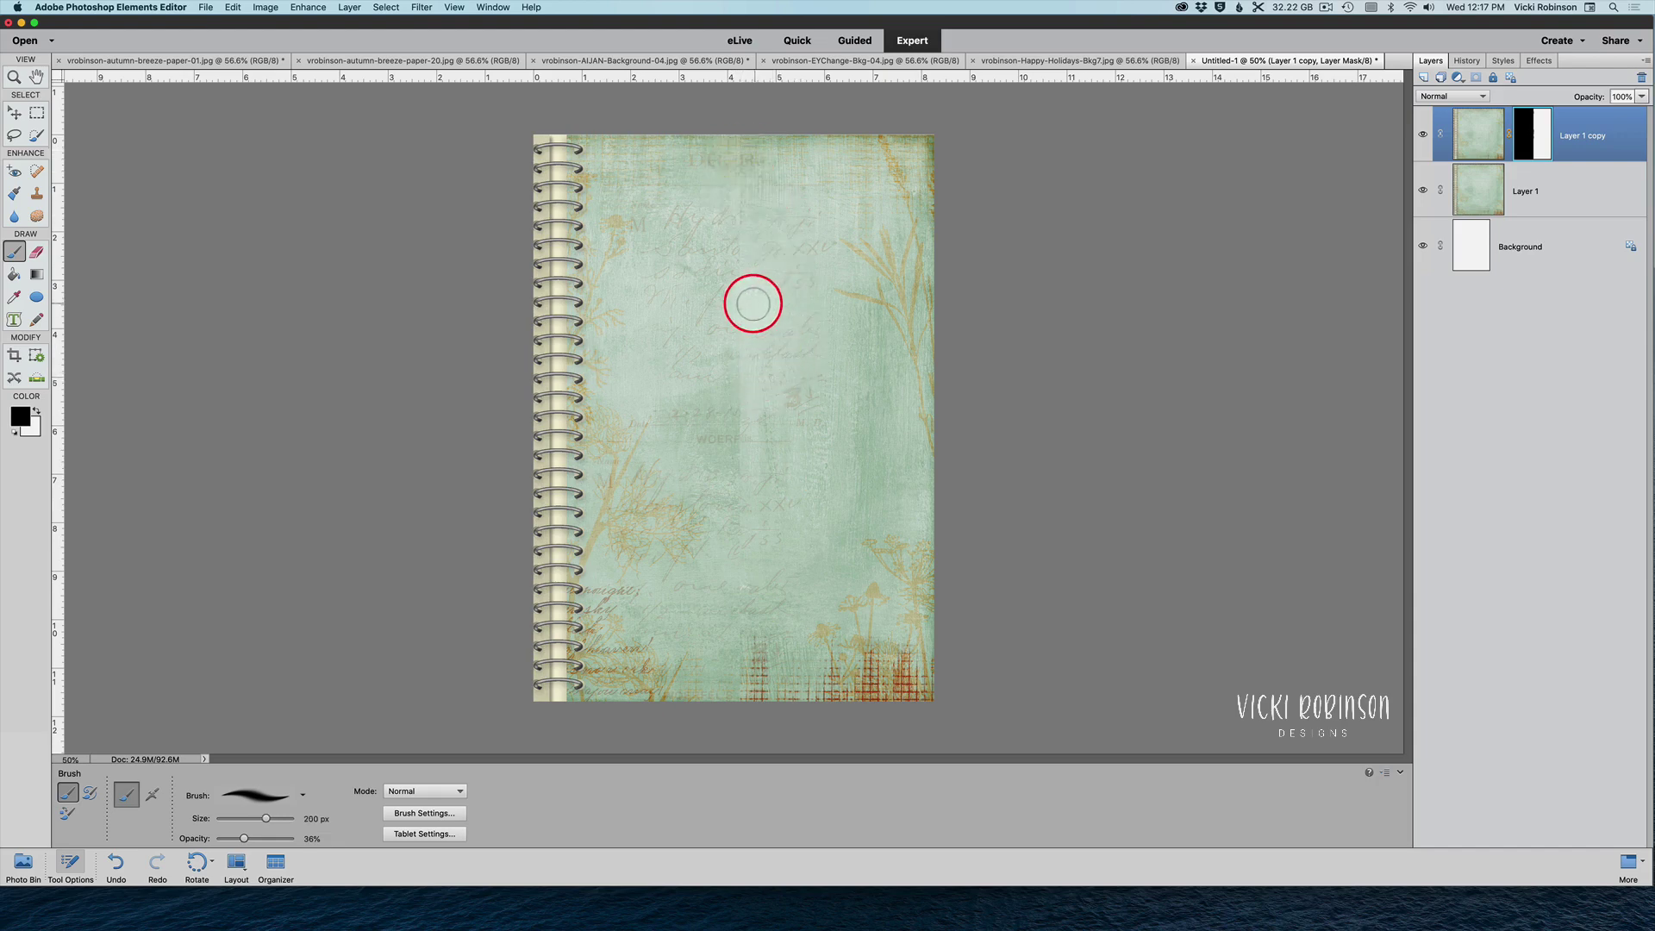
key(bracketleft)
key(bracketleft)
key(bracketleft)
key(bracketleft)
drag(740, 302, 744, 207)
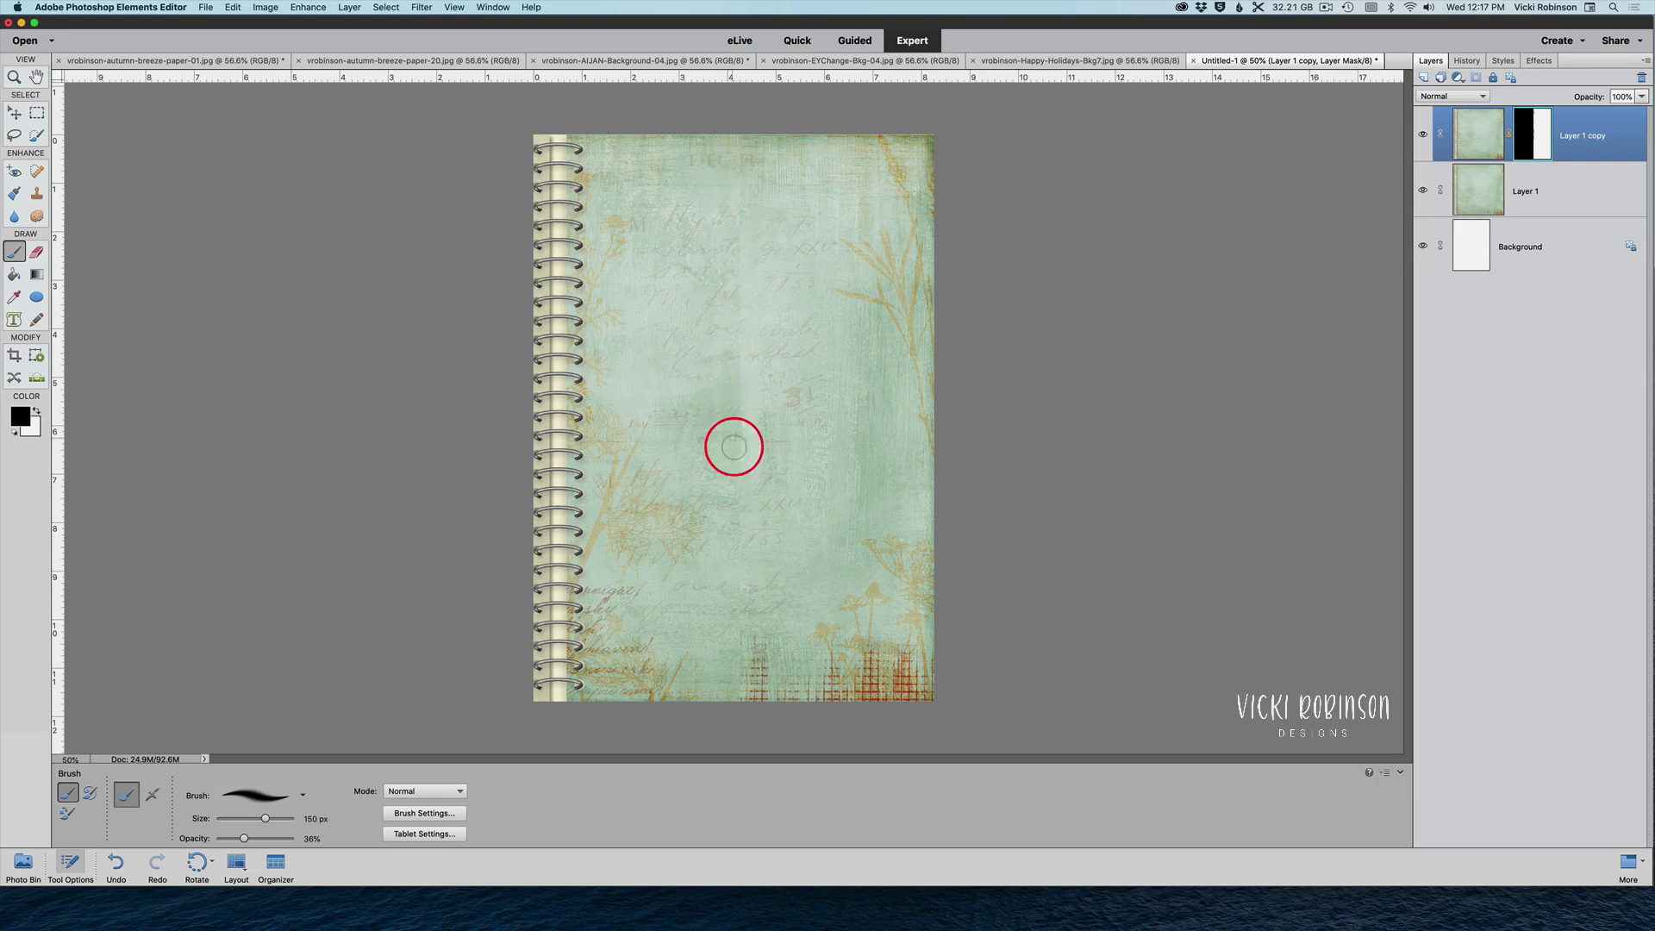
mouse_move(732, 424)
mouse_down()
mouse_move(747, 370)
mouse_move(717, 366)
mouse_move(753, 352)
mouse_move(737, 378)
mouse_move(729, 366)
mouse_move(748, 389)
mouse_move(723, 403)
mouse_move(763, 428)
mouse_up()
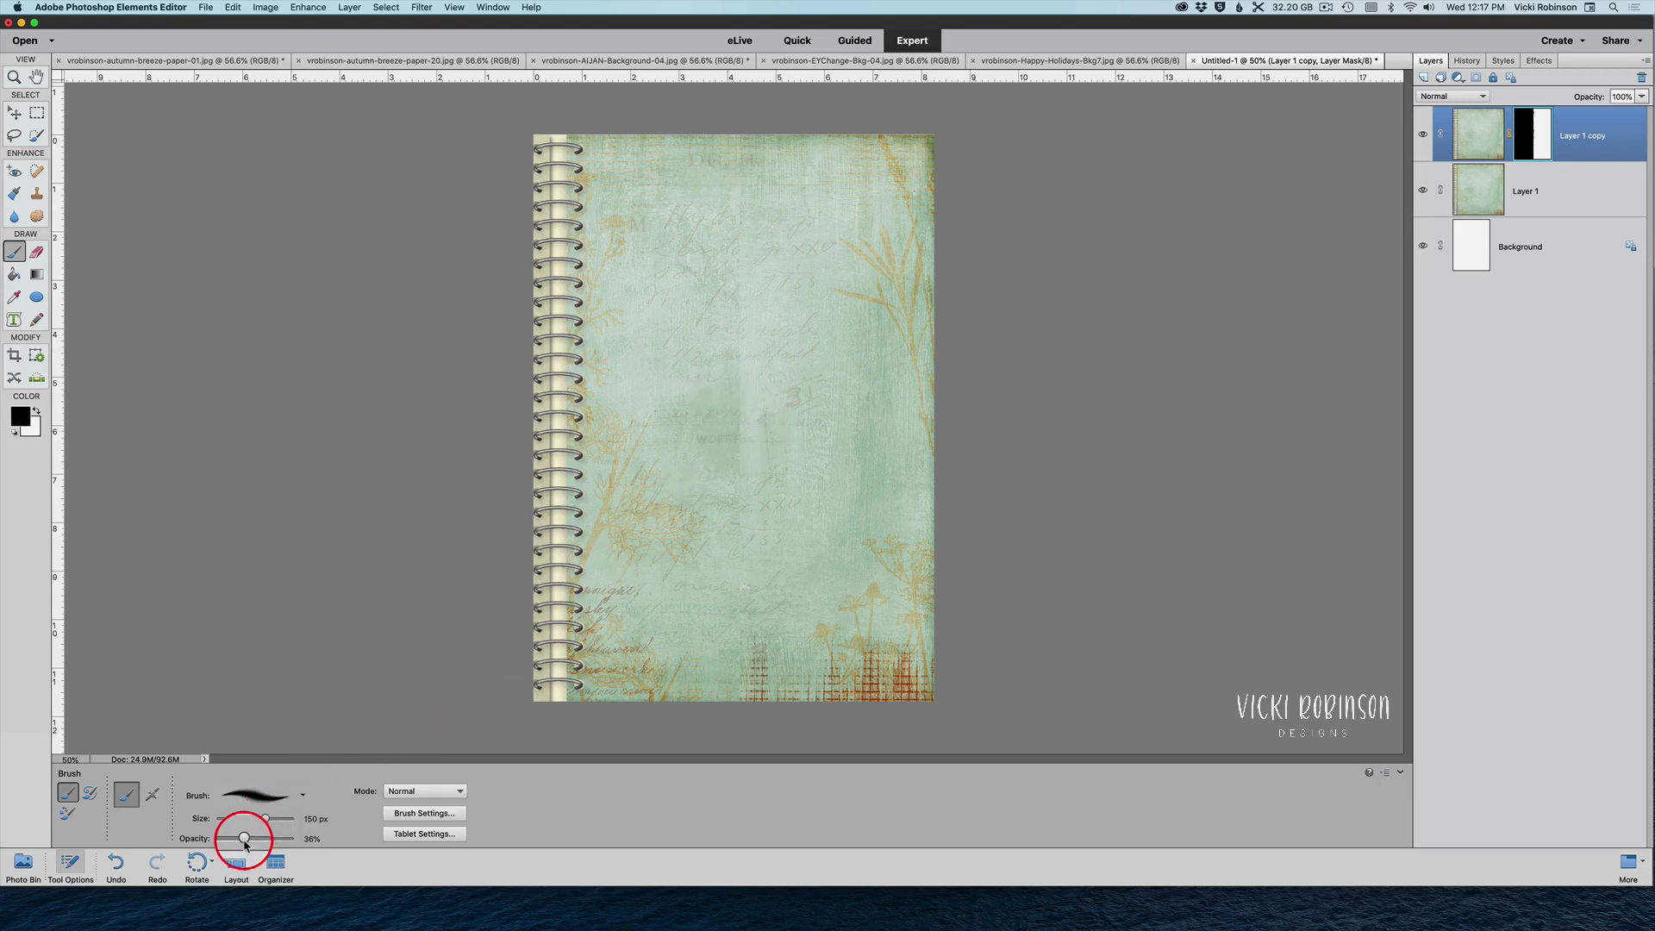
Raise brush opacity to 44% and soften the seam at the middle, top and bottom of the page
drag(250, 844, 252, 842)
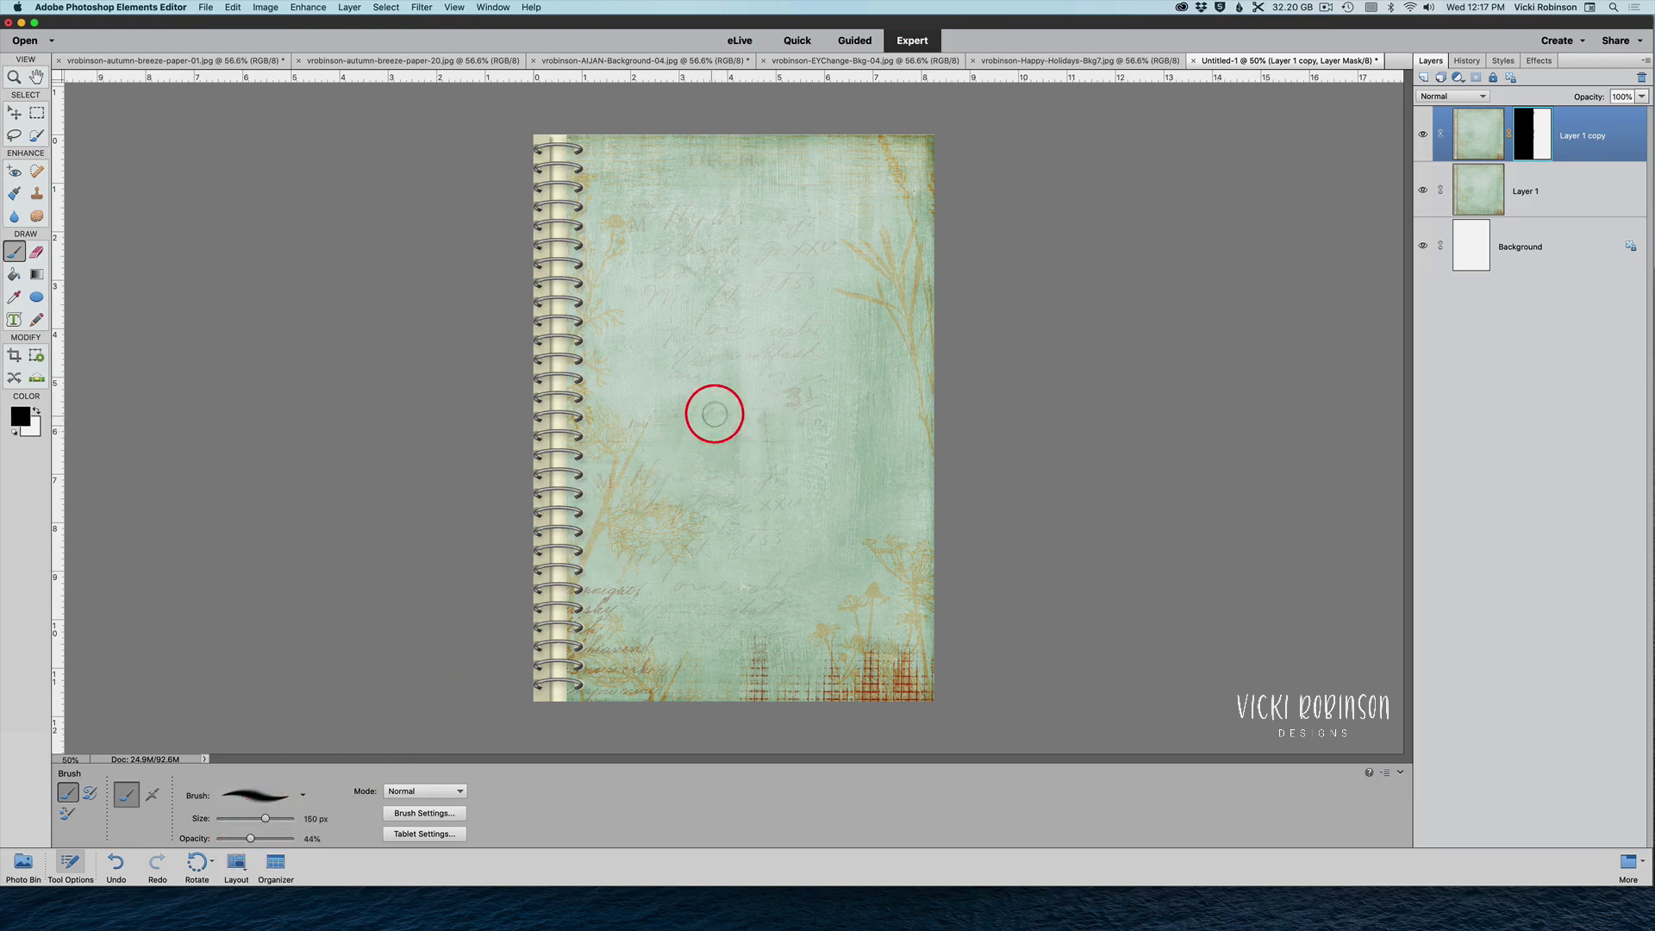
drag(747, 359, 726, 435)
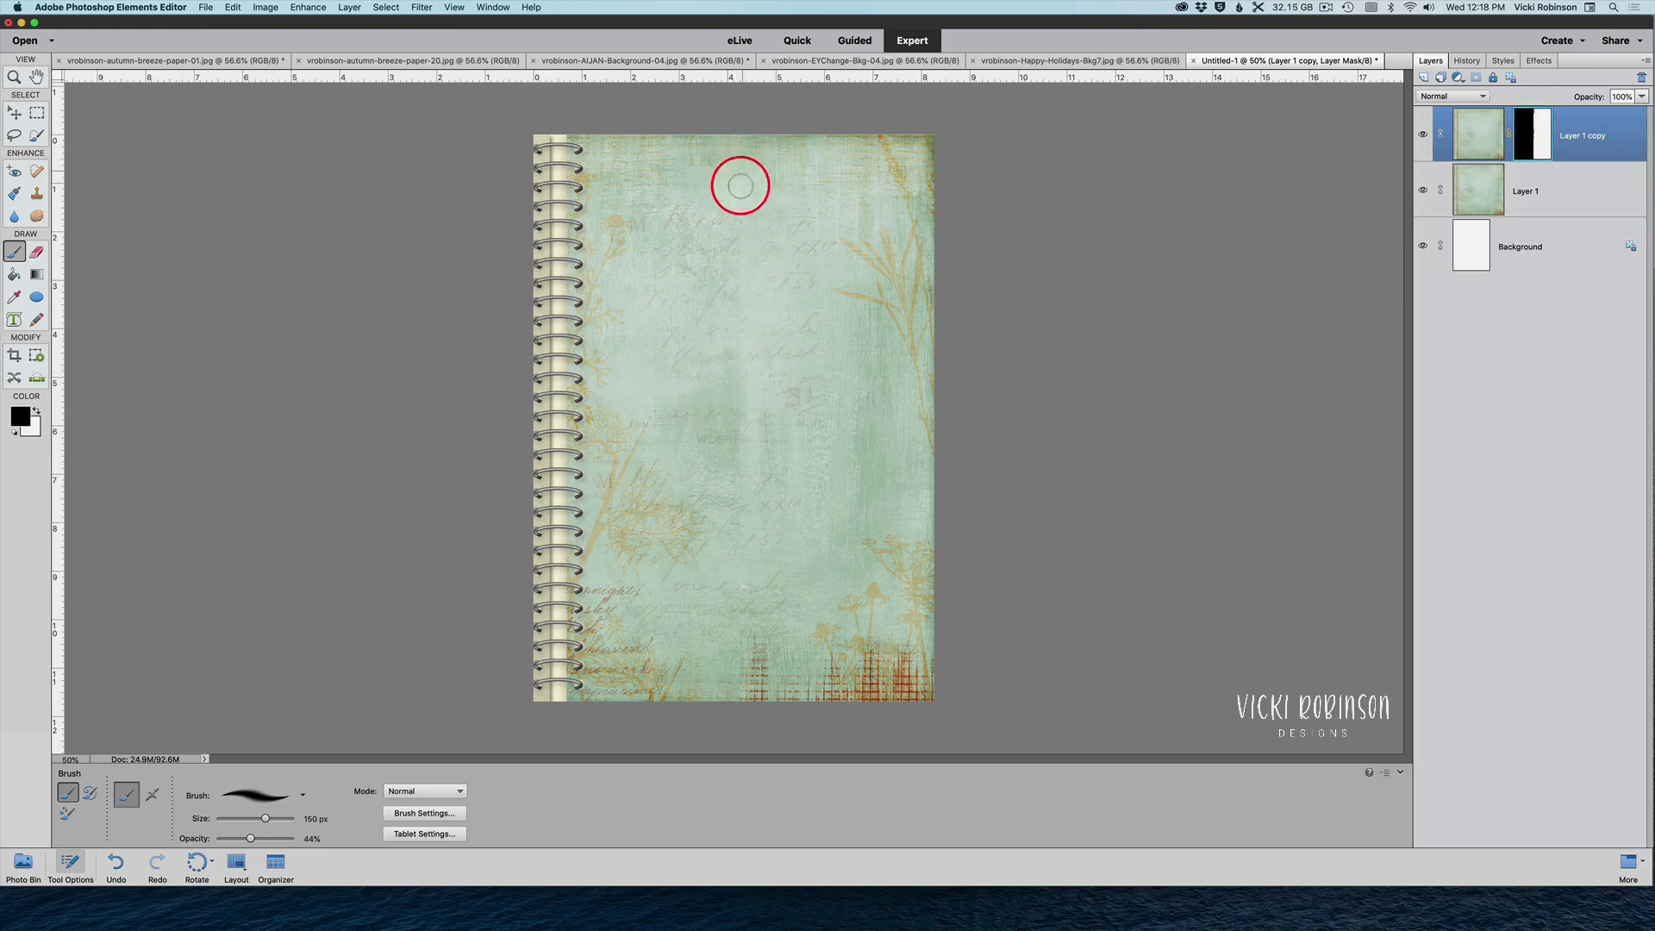
mouse_move(746, 190)
mouse_down()
mouse_move(753, 264)
mouse_move(731, 242)
mouse_move(753, 250)
mouse_move(757, 285)
mouse_move(750, 399)
mouse_up()
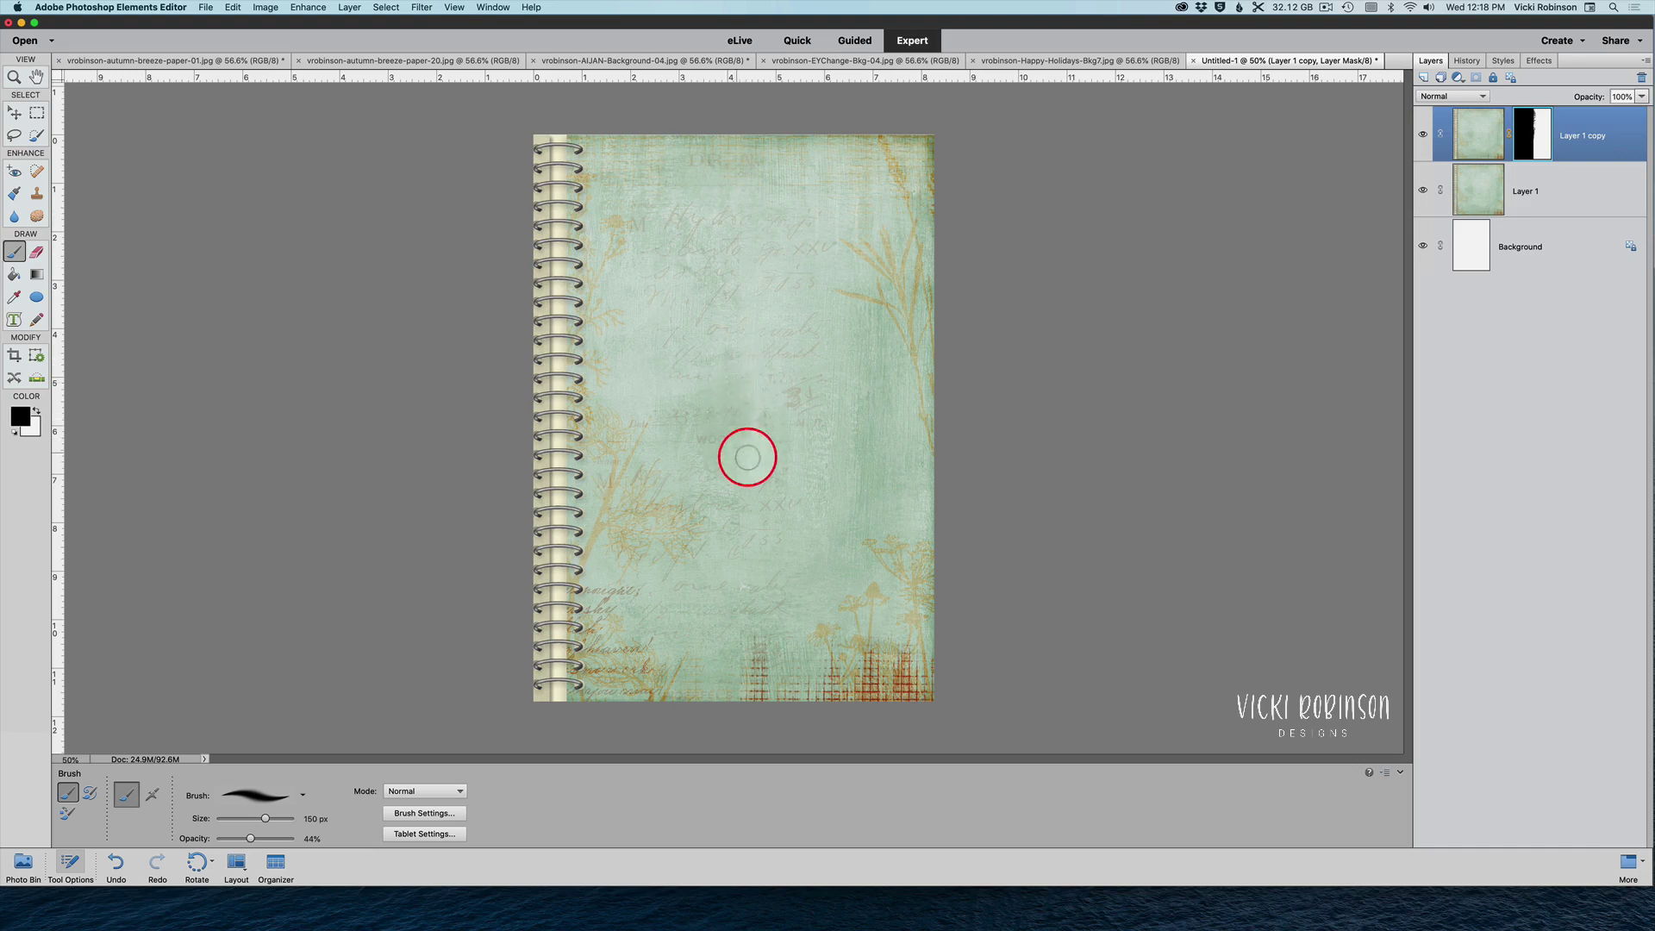
mouse_move(747, 457)
mouse_down()
mouse_move(750, 528)
mouse_move(793, 578)
mouse_up()
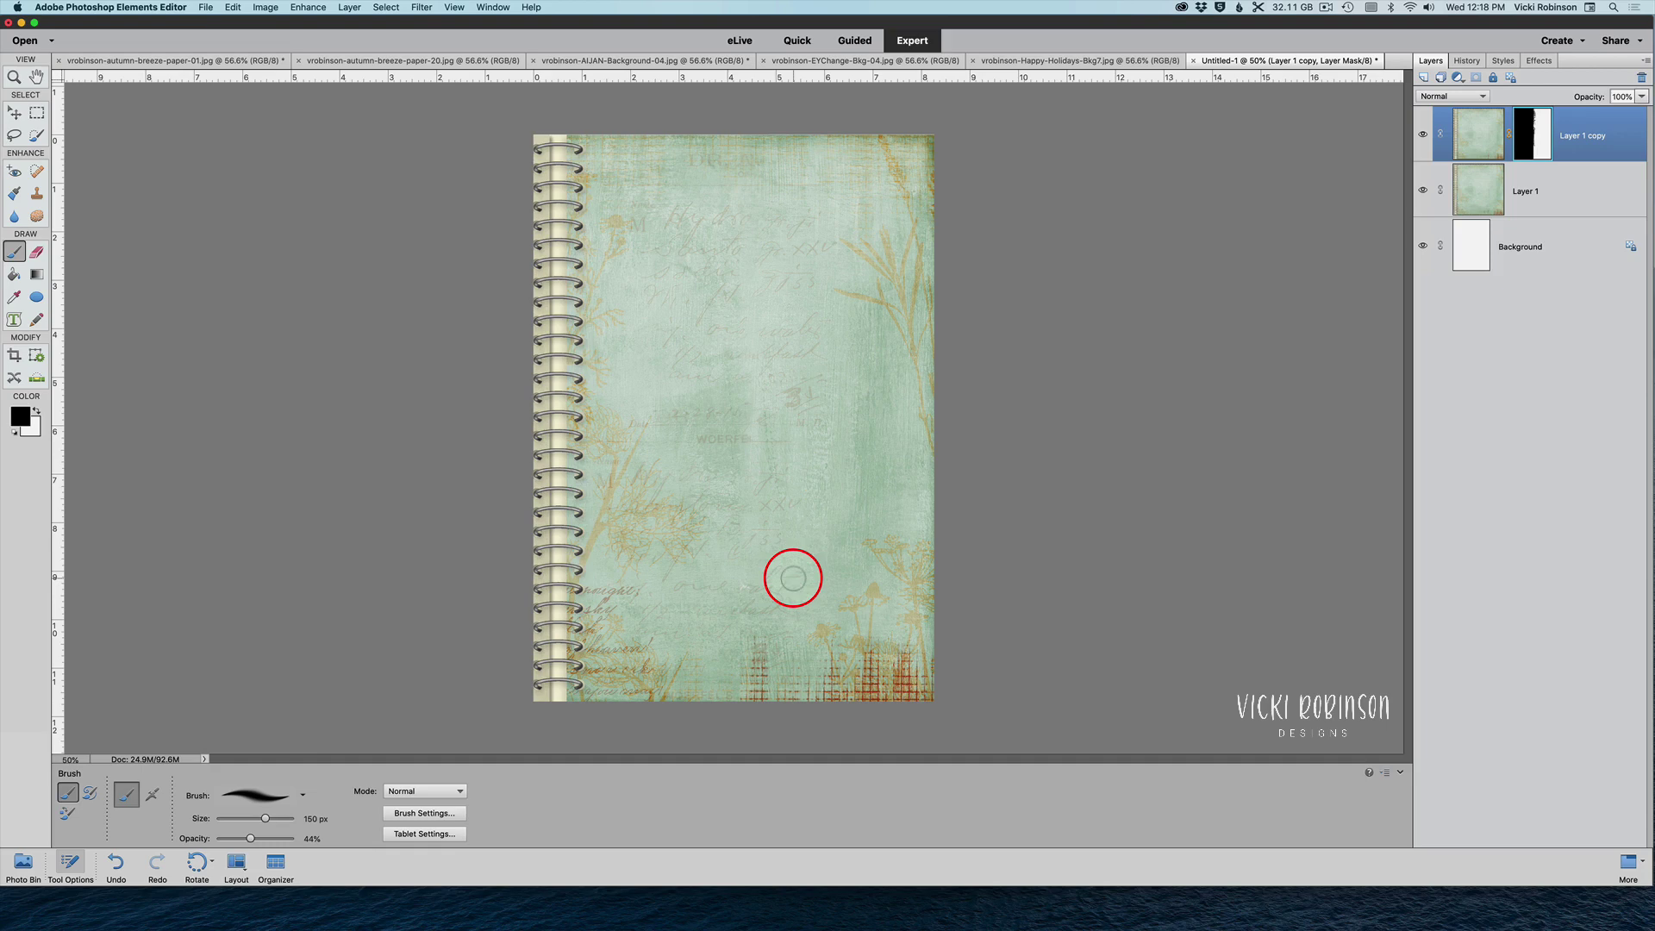
Toggle Layer 1 copy off and on to compare, then hide both Layer 1 copy and Layer 1
click(1423, 135)
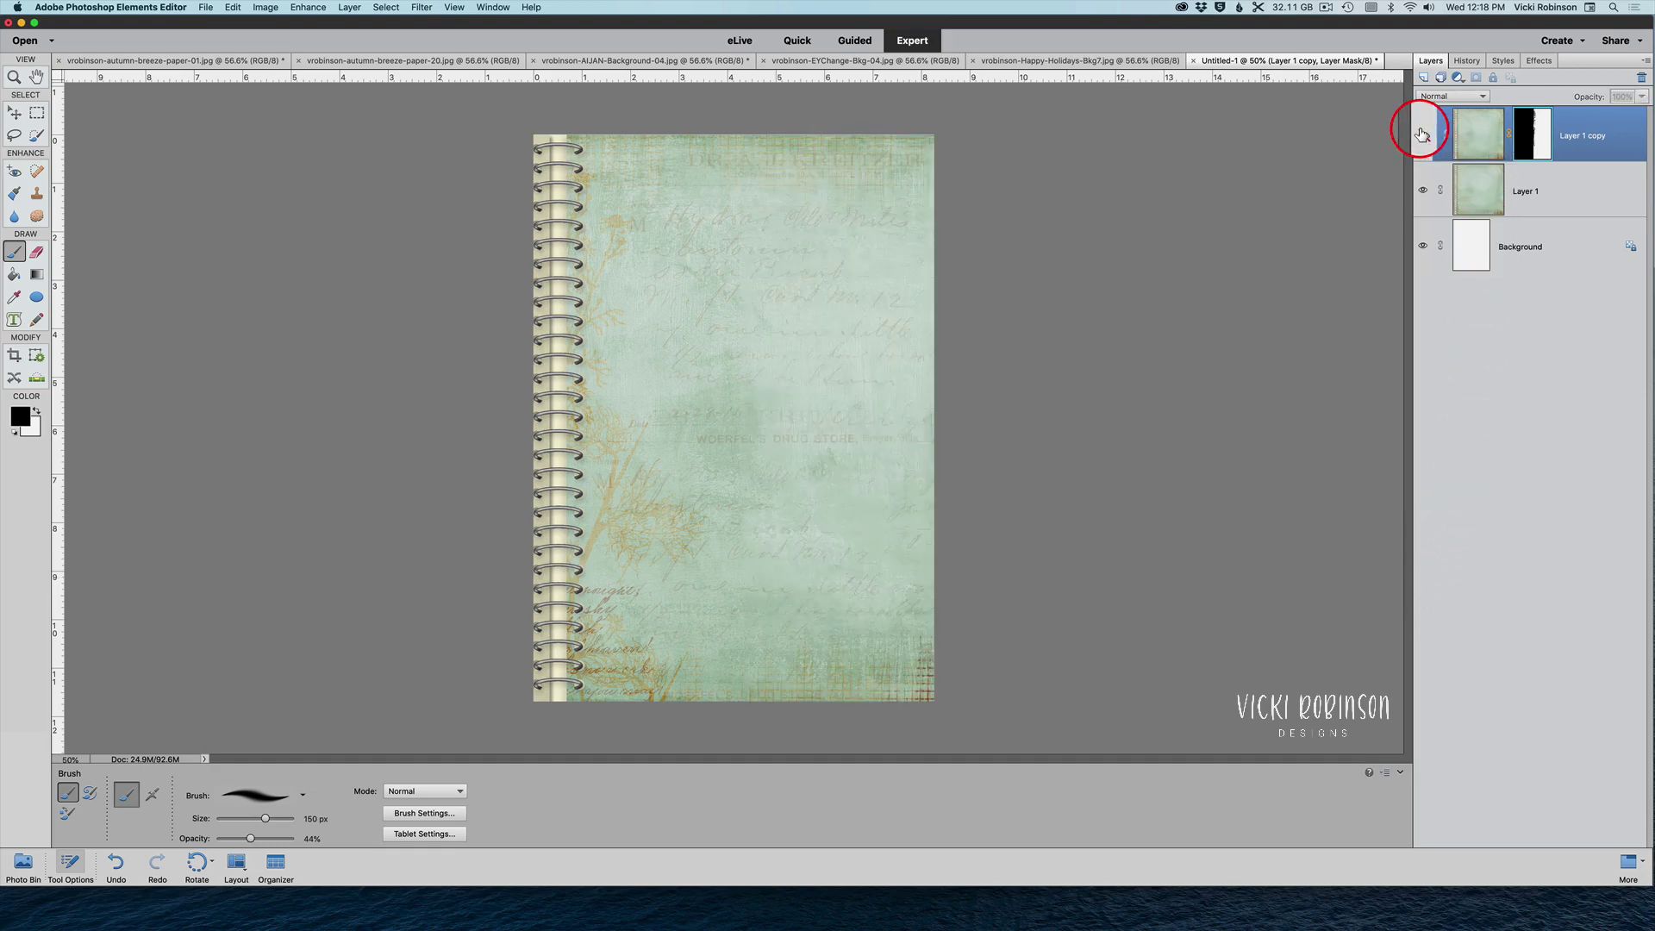
click(1423, 137)
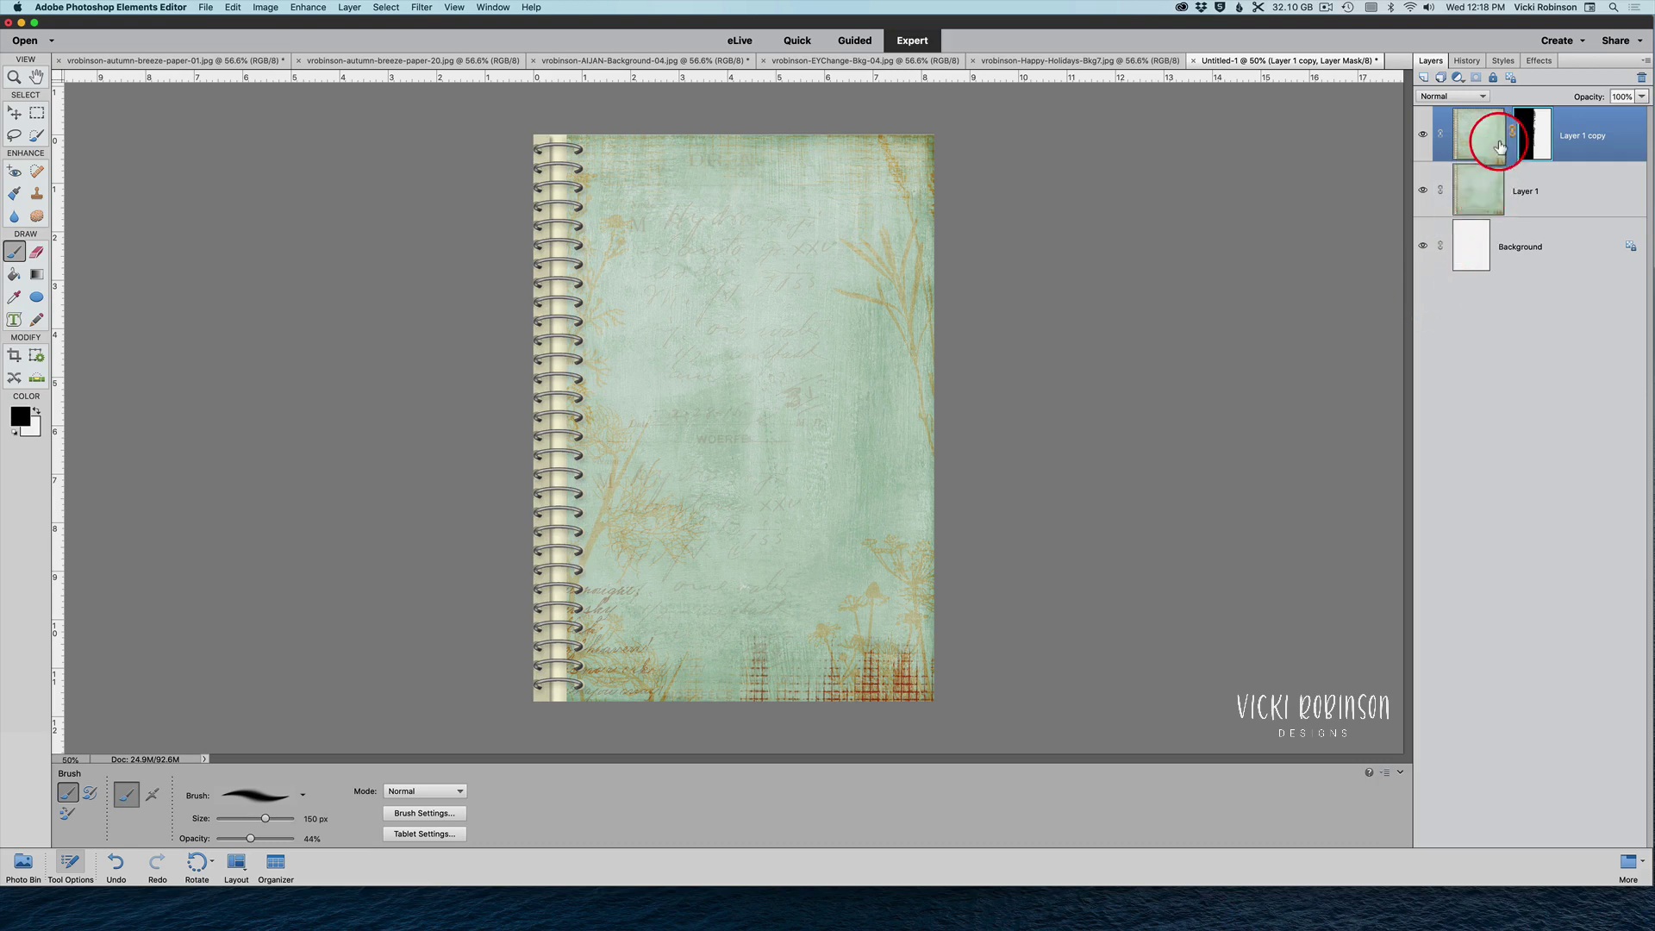
click(1423, 136)
click(1423, 190)
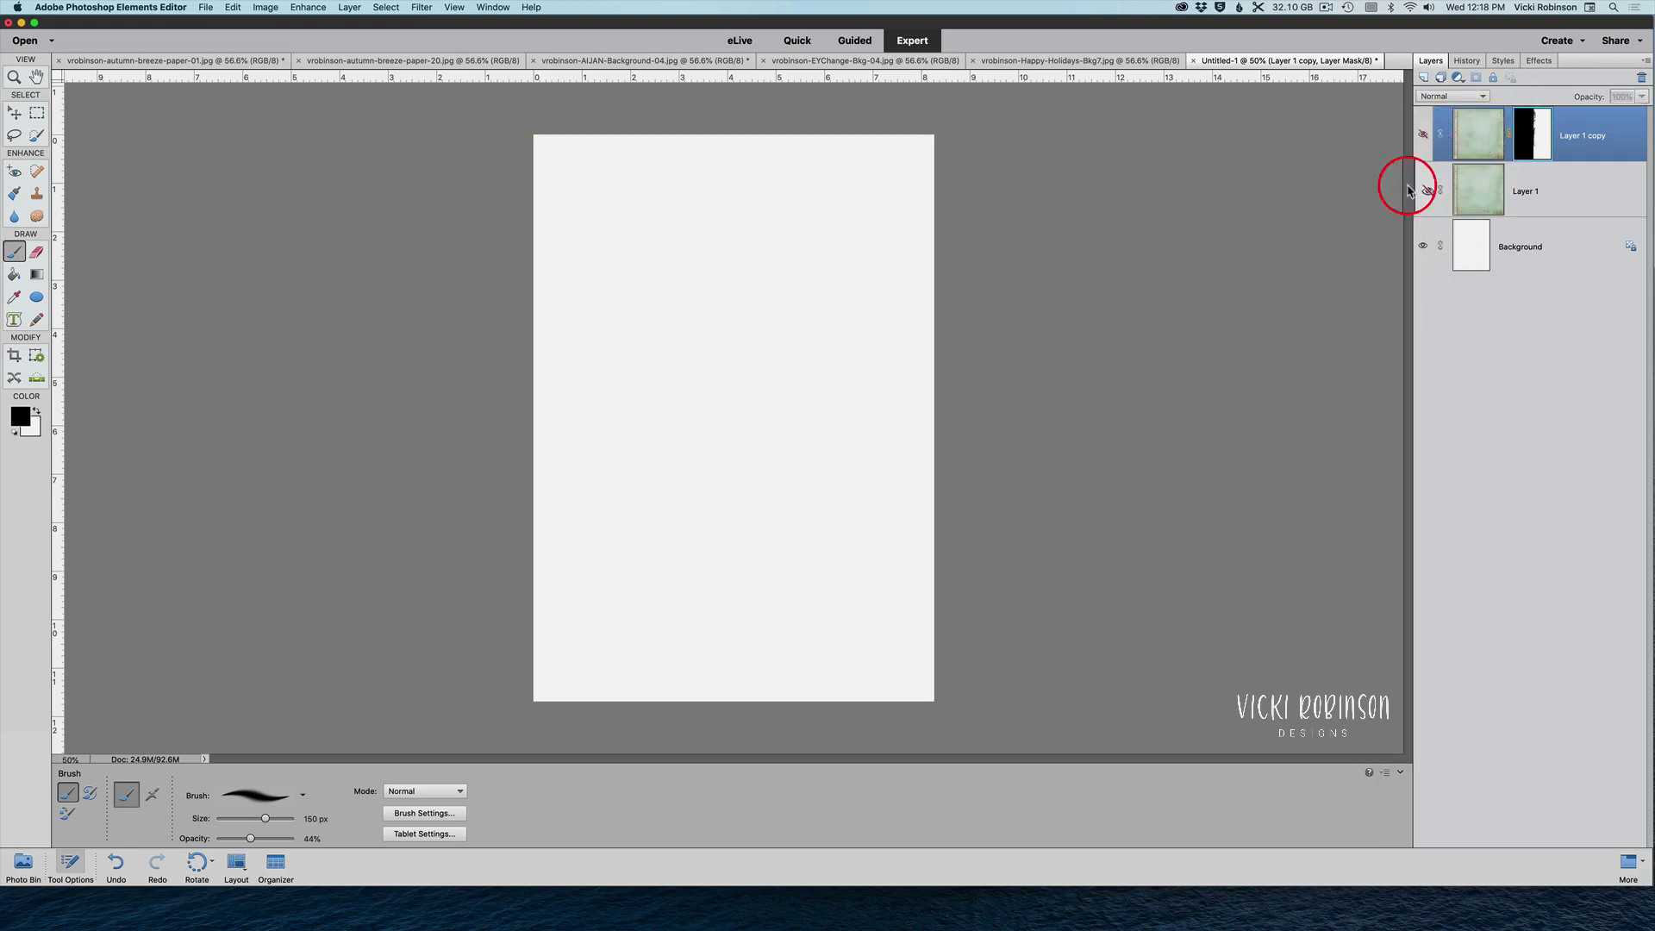
Copy the brown floral paper 20 into the Untitled-1 page and shift it right
click(417, 61)
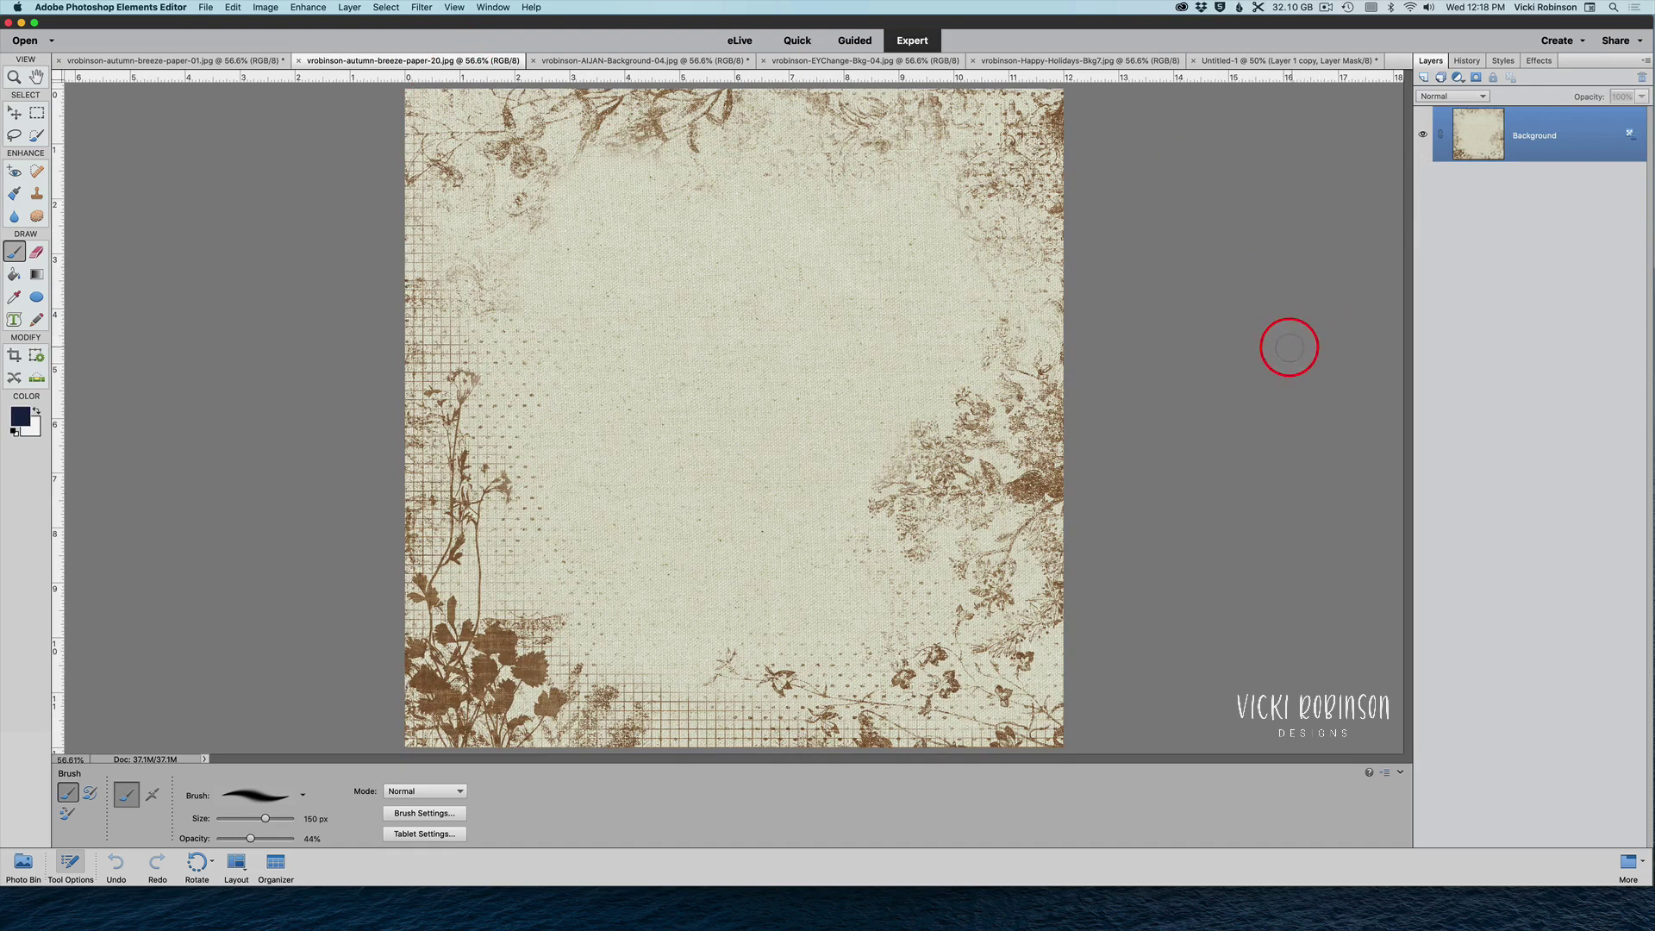
key(v)
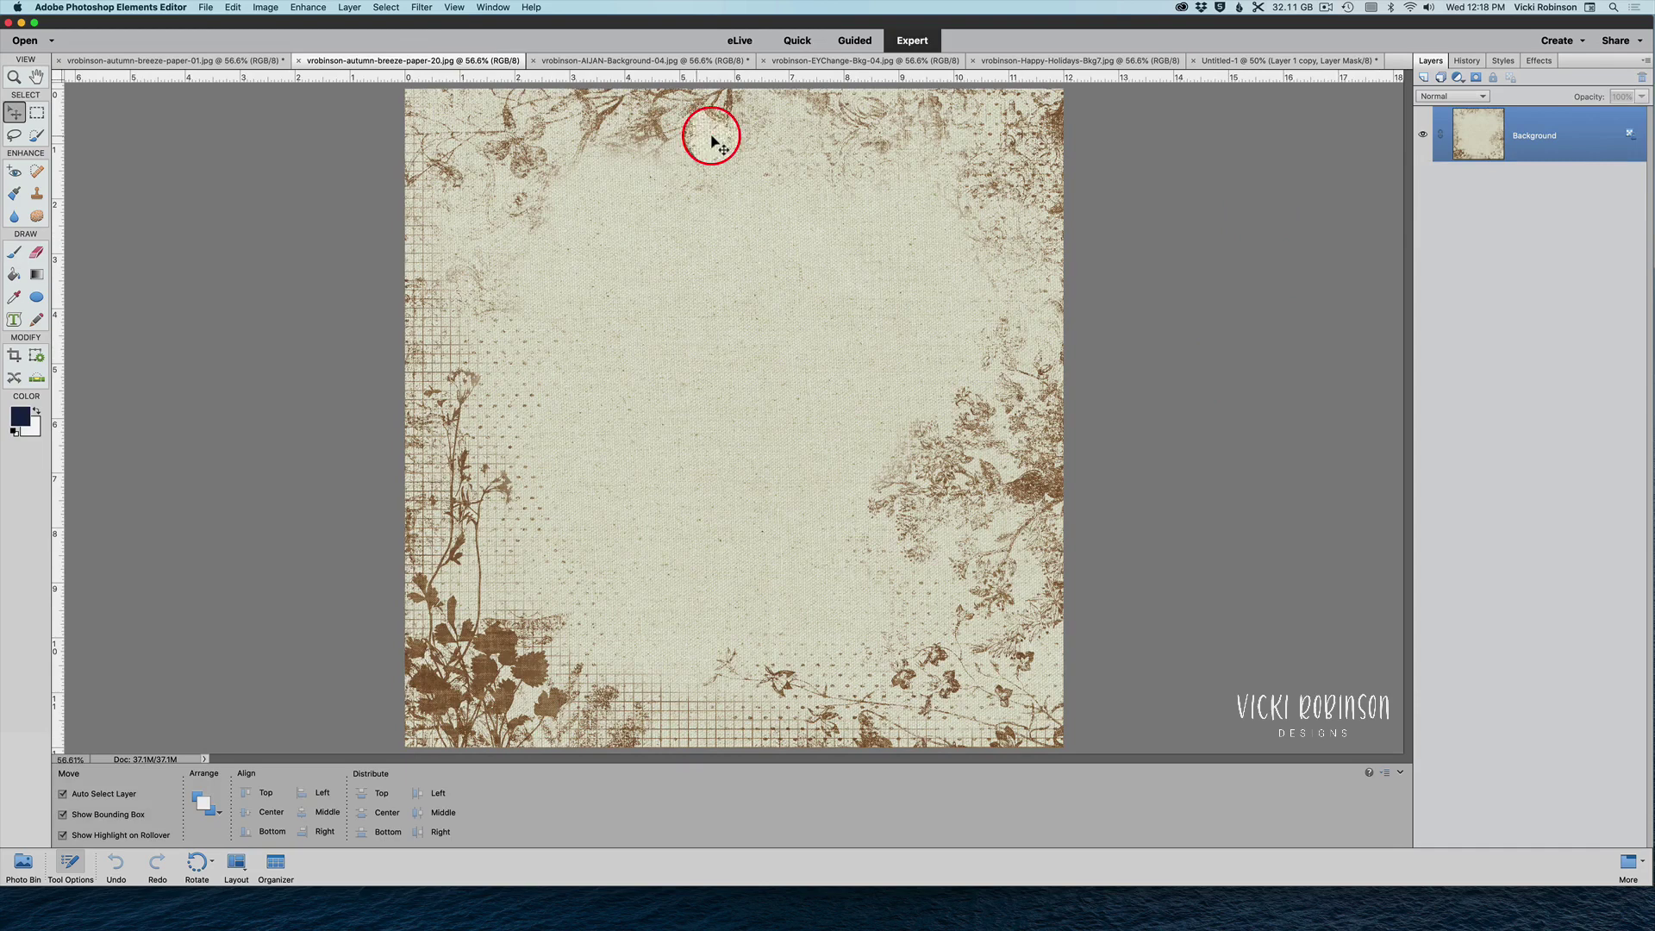
drag(727, 110, 855, 325)
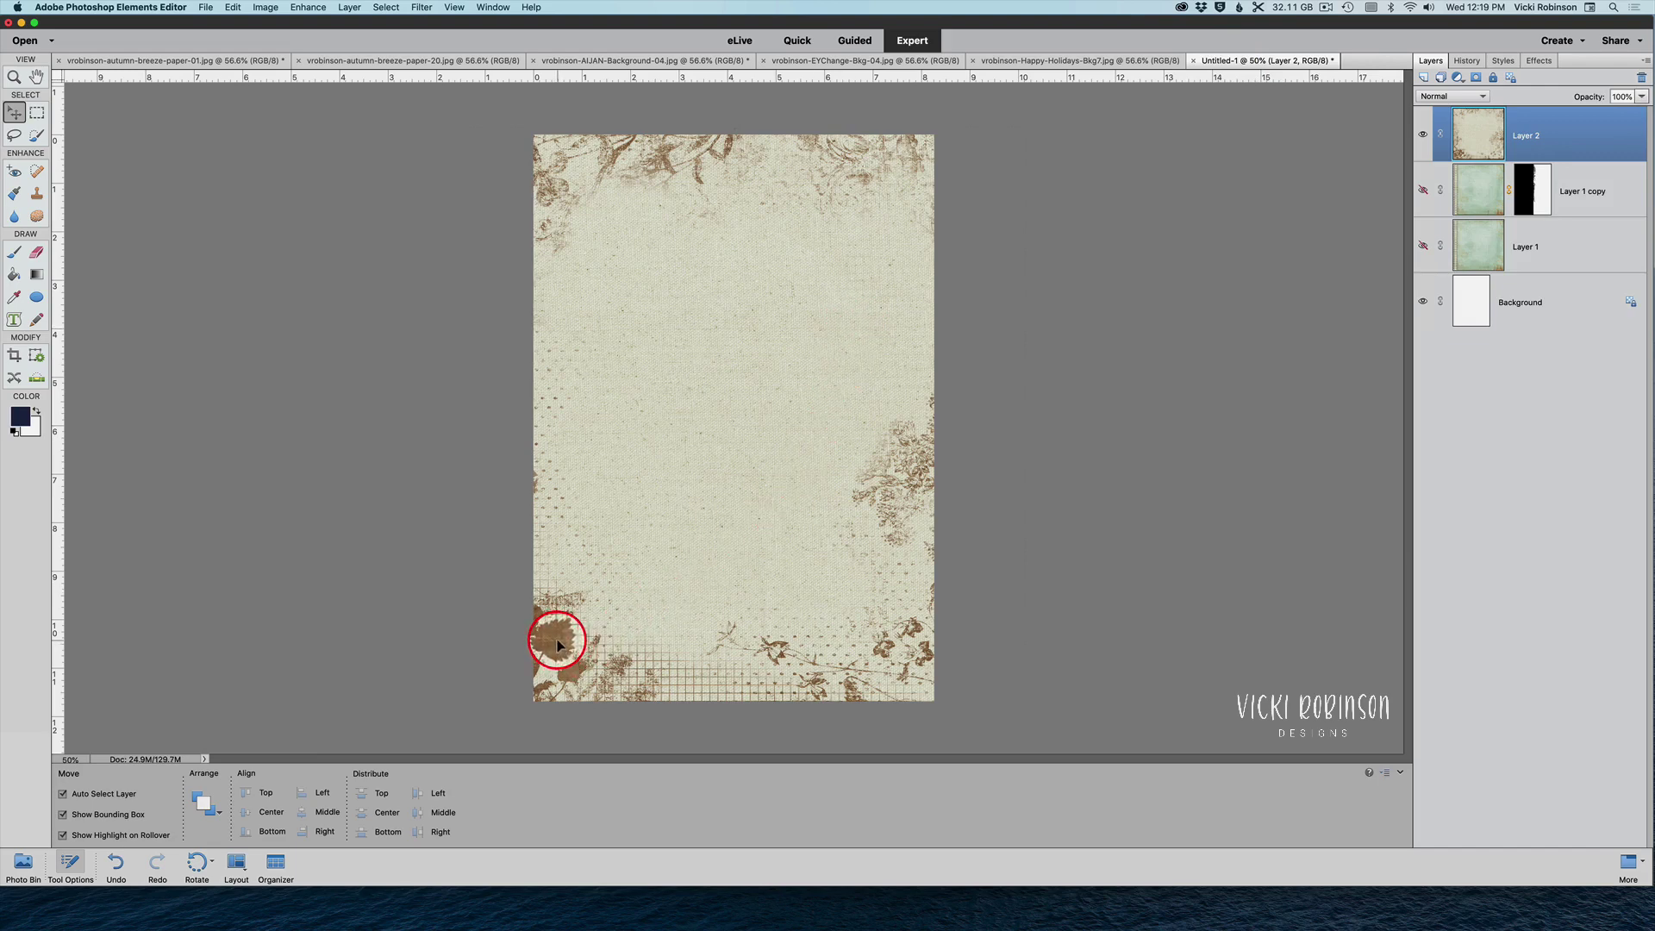
drag(557, 645, 672, 620)
Scale the floral paper layer to 97.83% and move it left to cover the white strip
key(super+t)
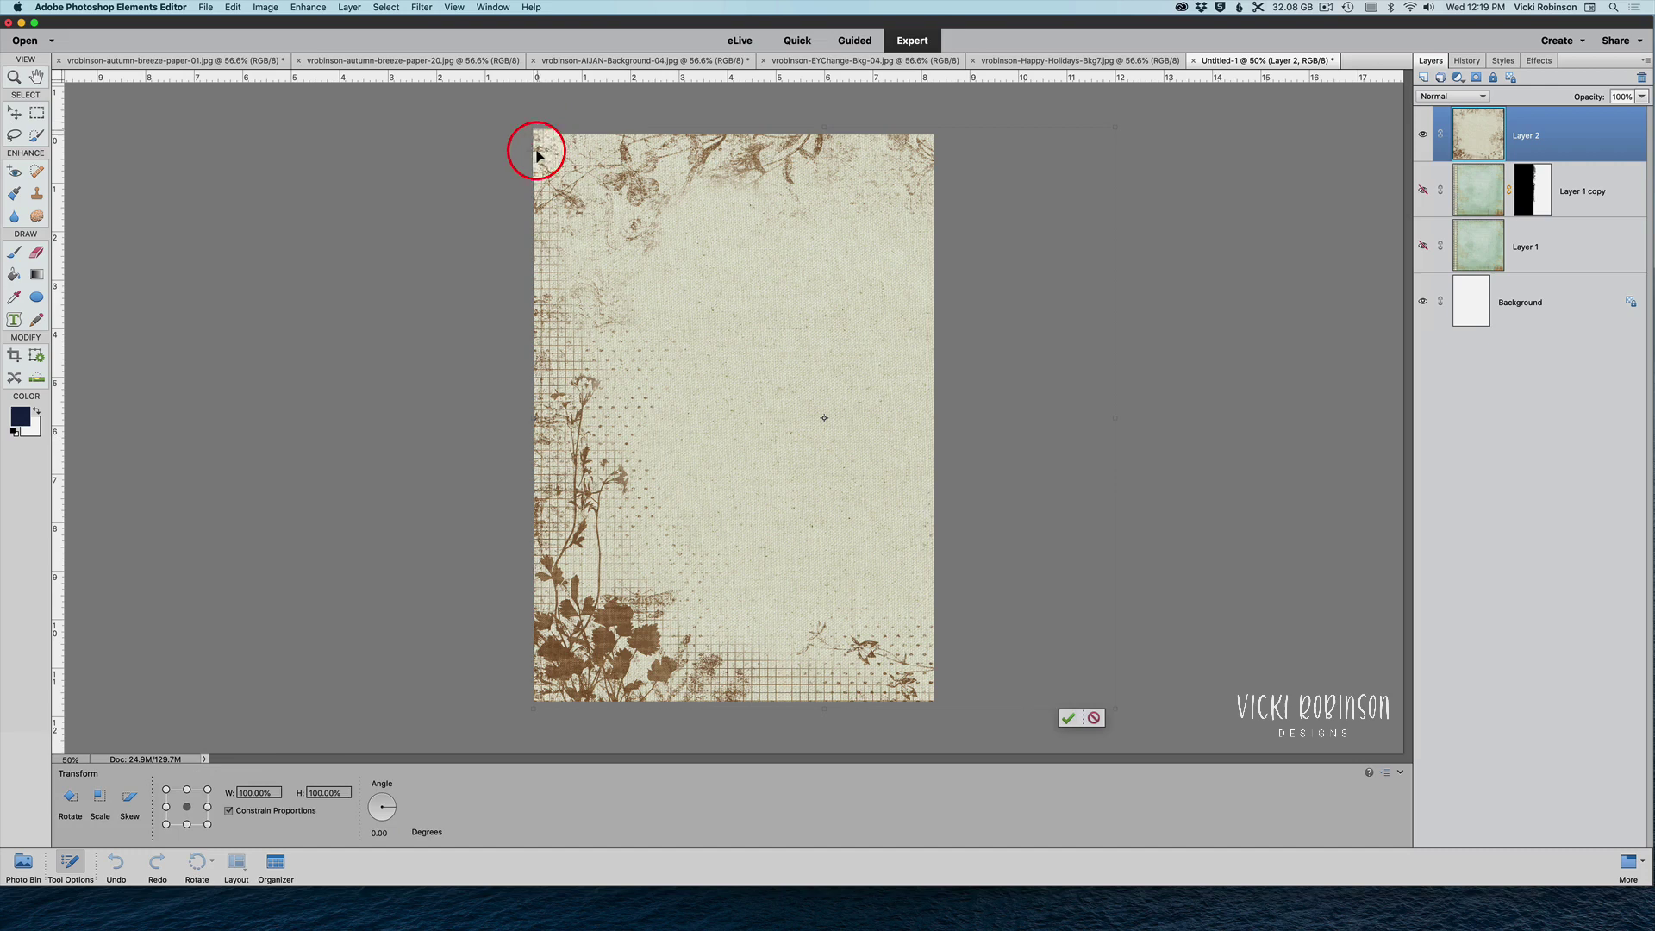
drag(595, 661, 596, 653)
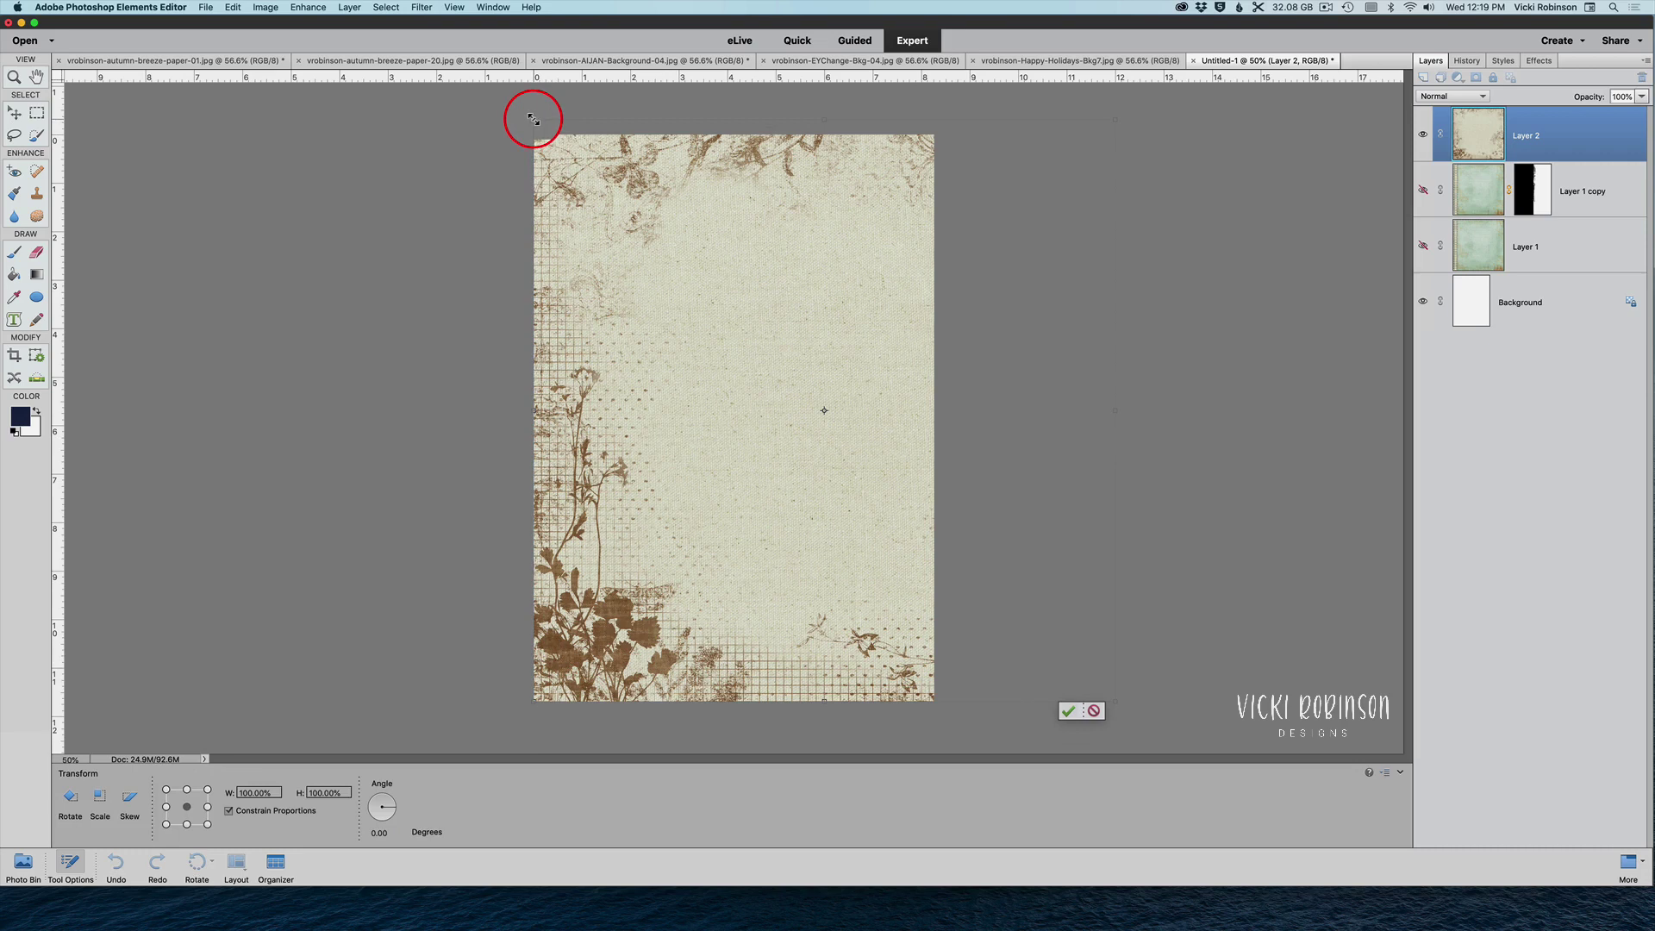
drag(535, 123, 542, 137)
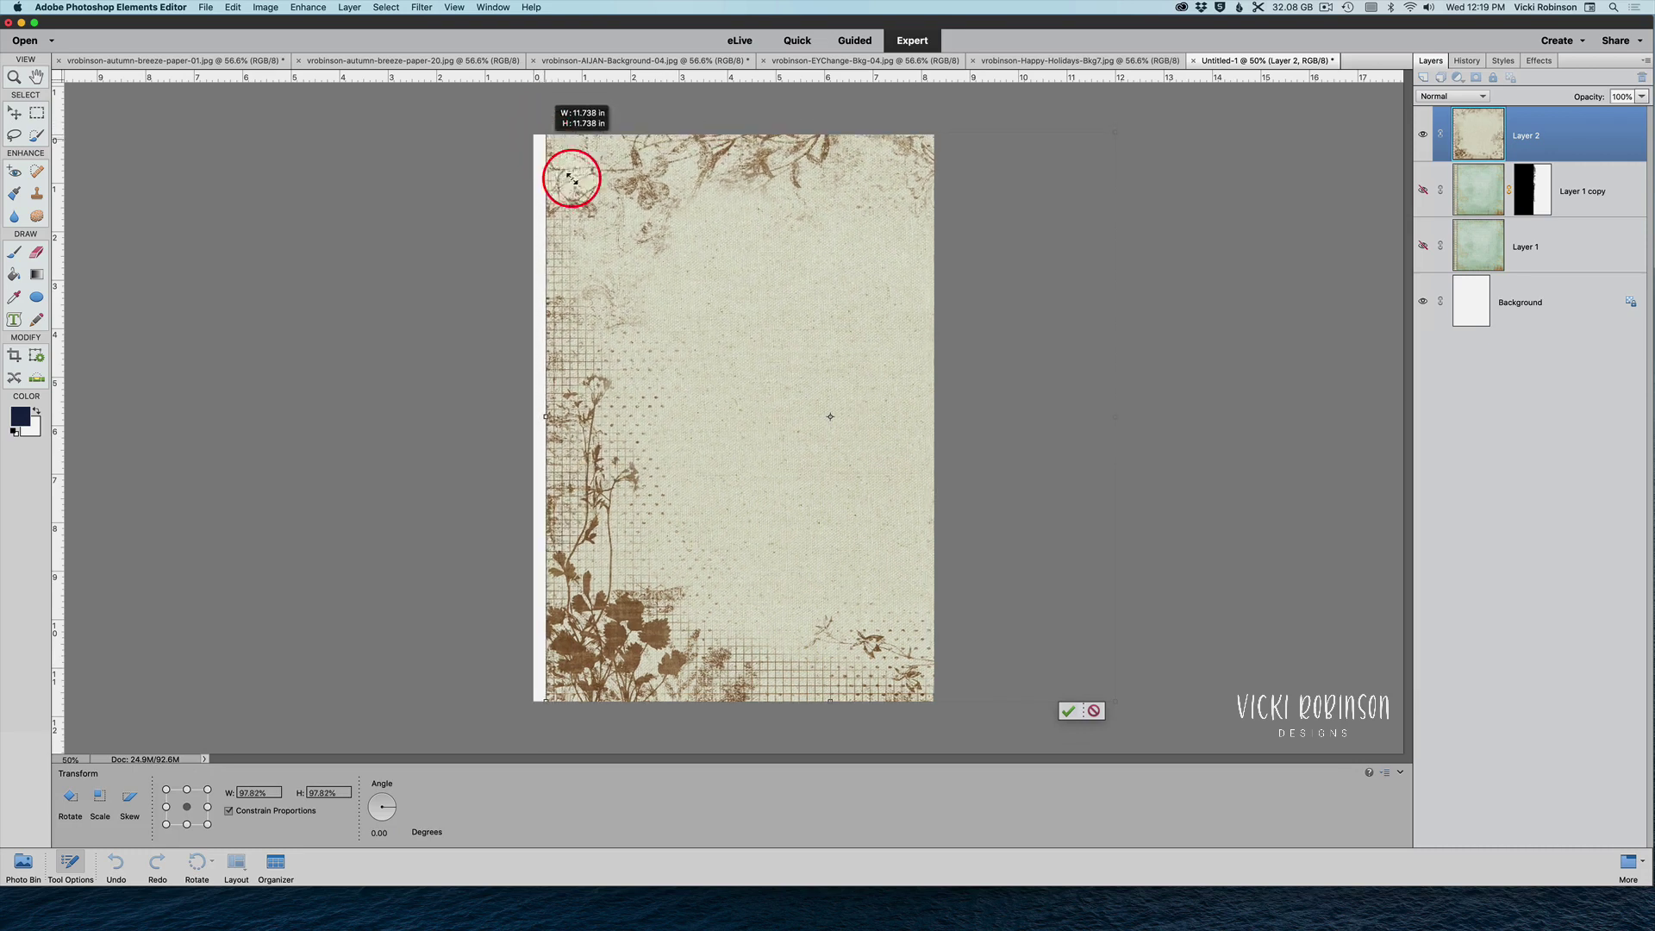
drag(684, 356, 671, 357)
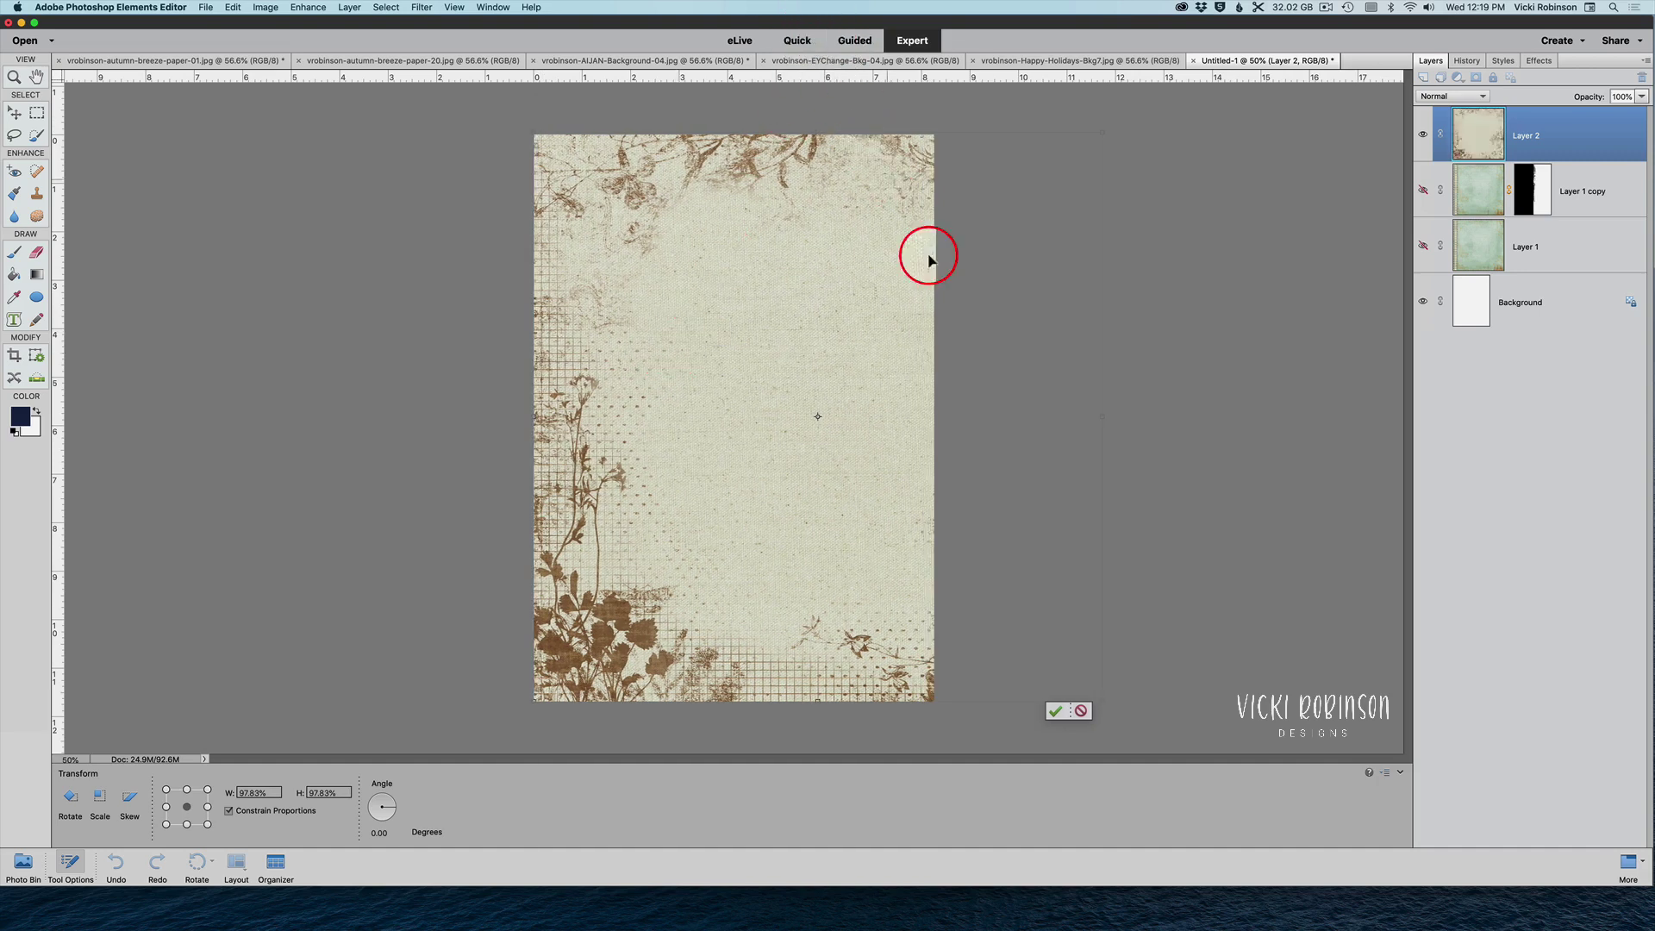
click(1055, 712)
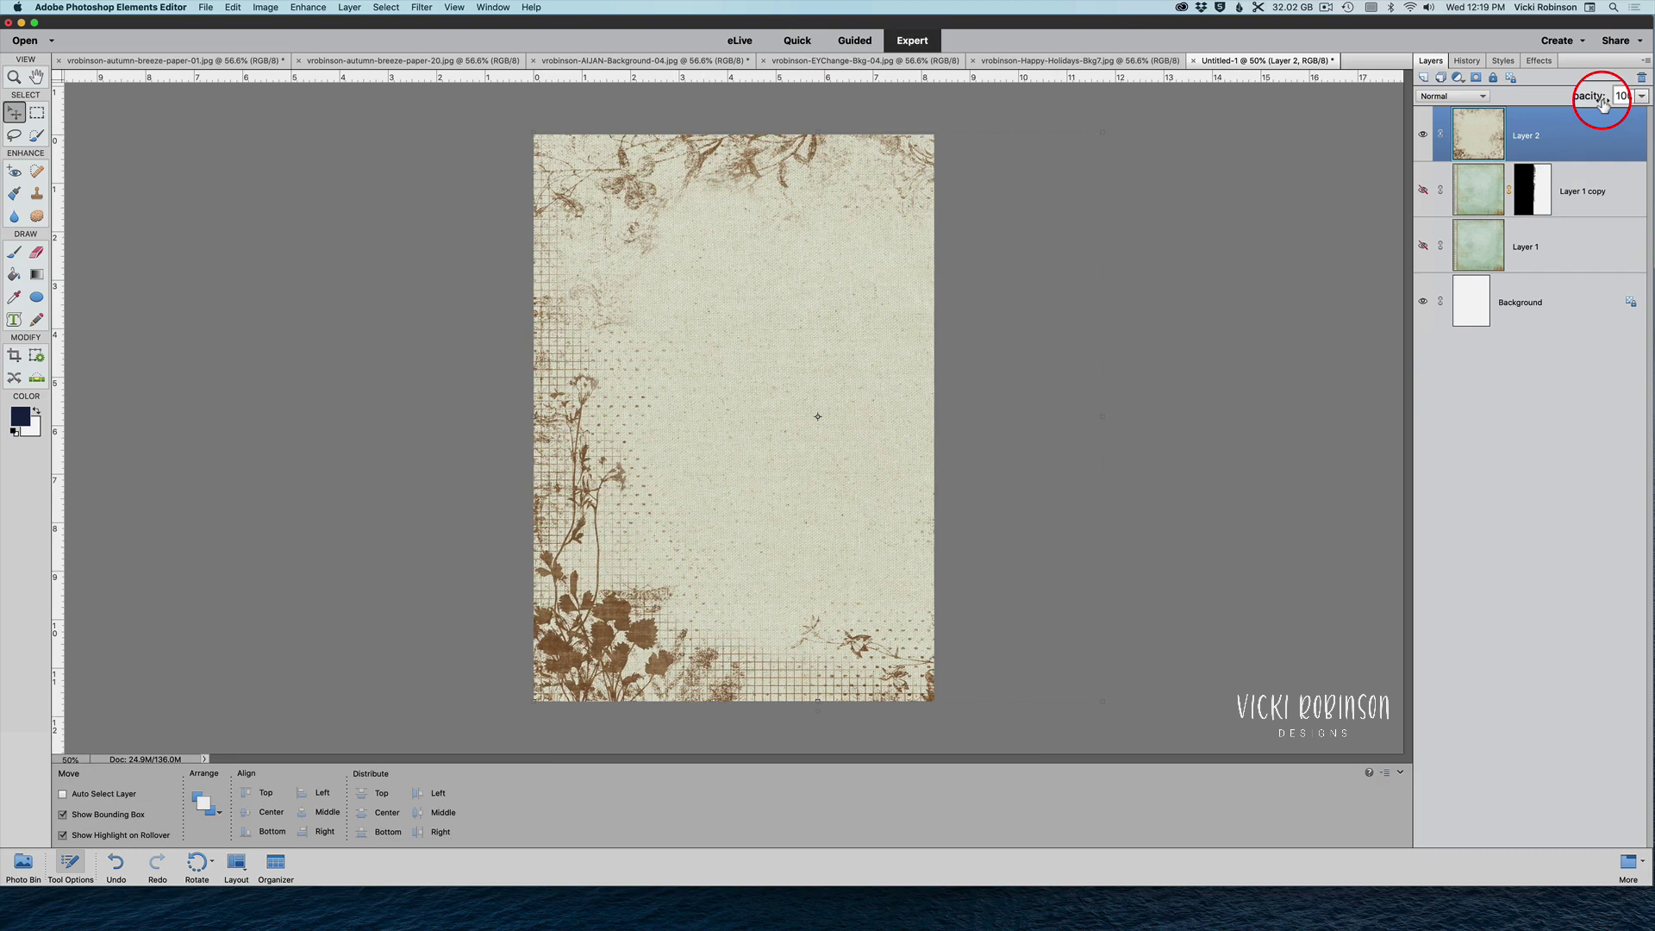
Duplicate Layer 2, shift the copy left to show its right-hand florals, and set it to 36% opacity
key(super+j)
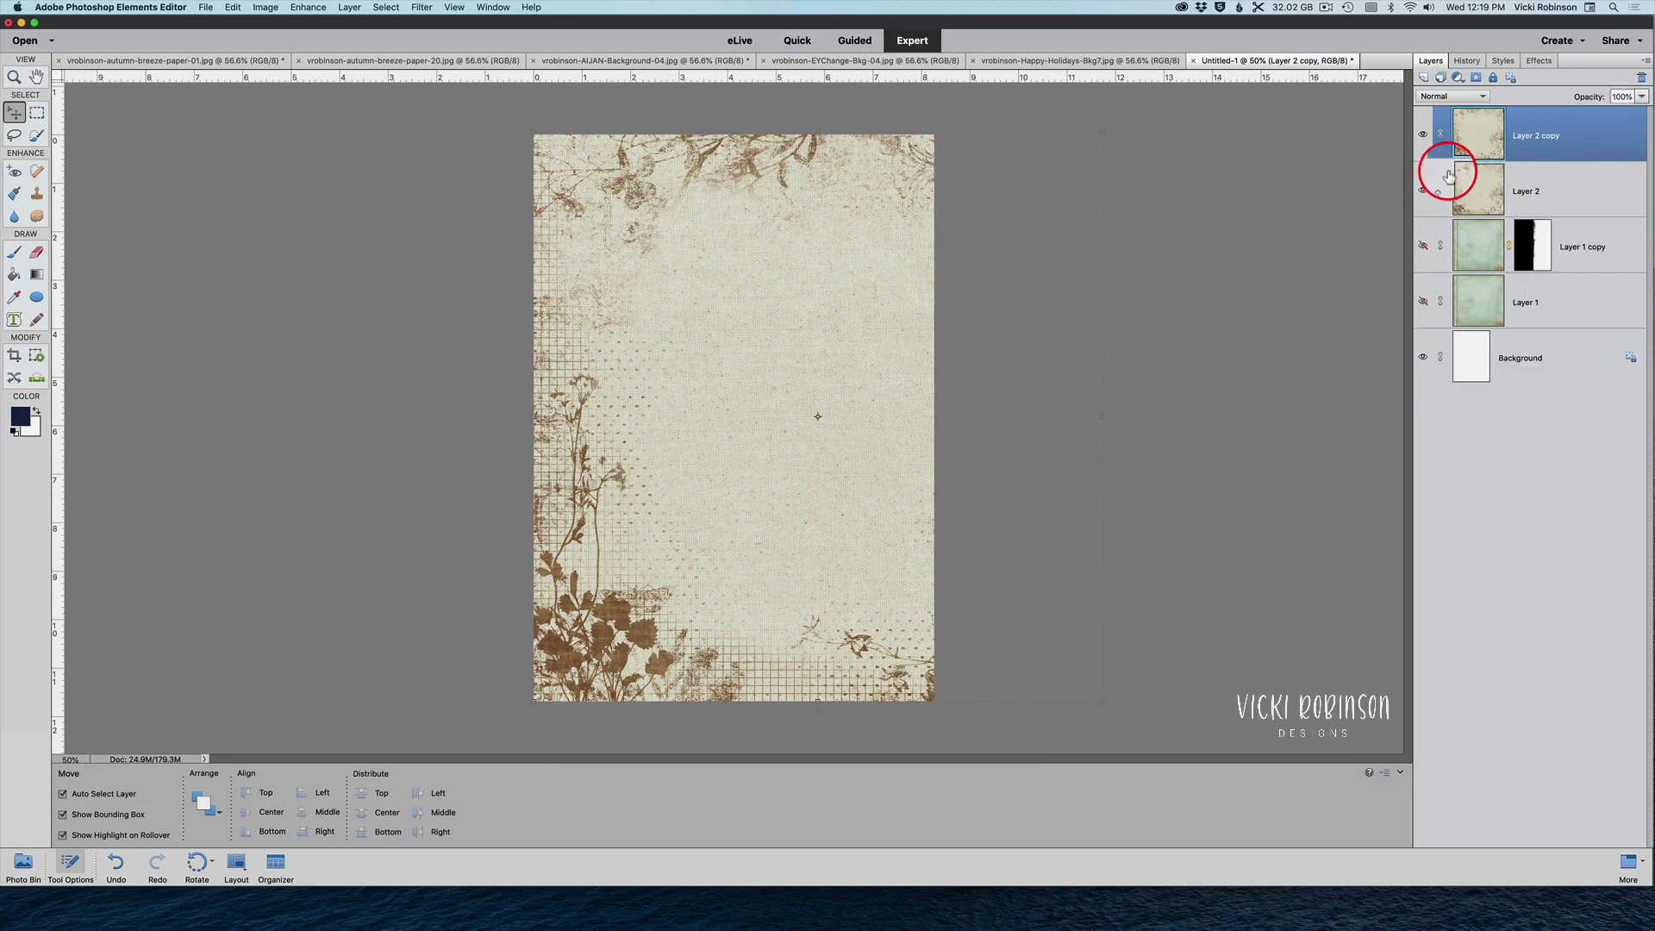
key(super)
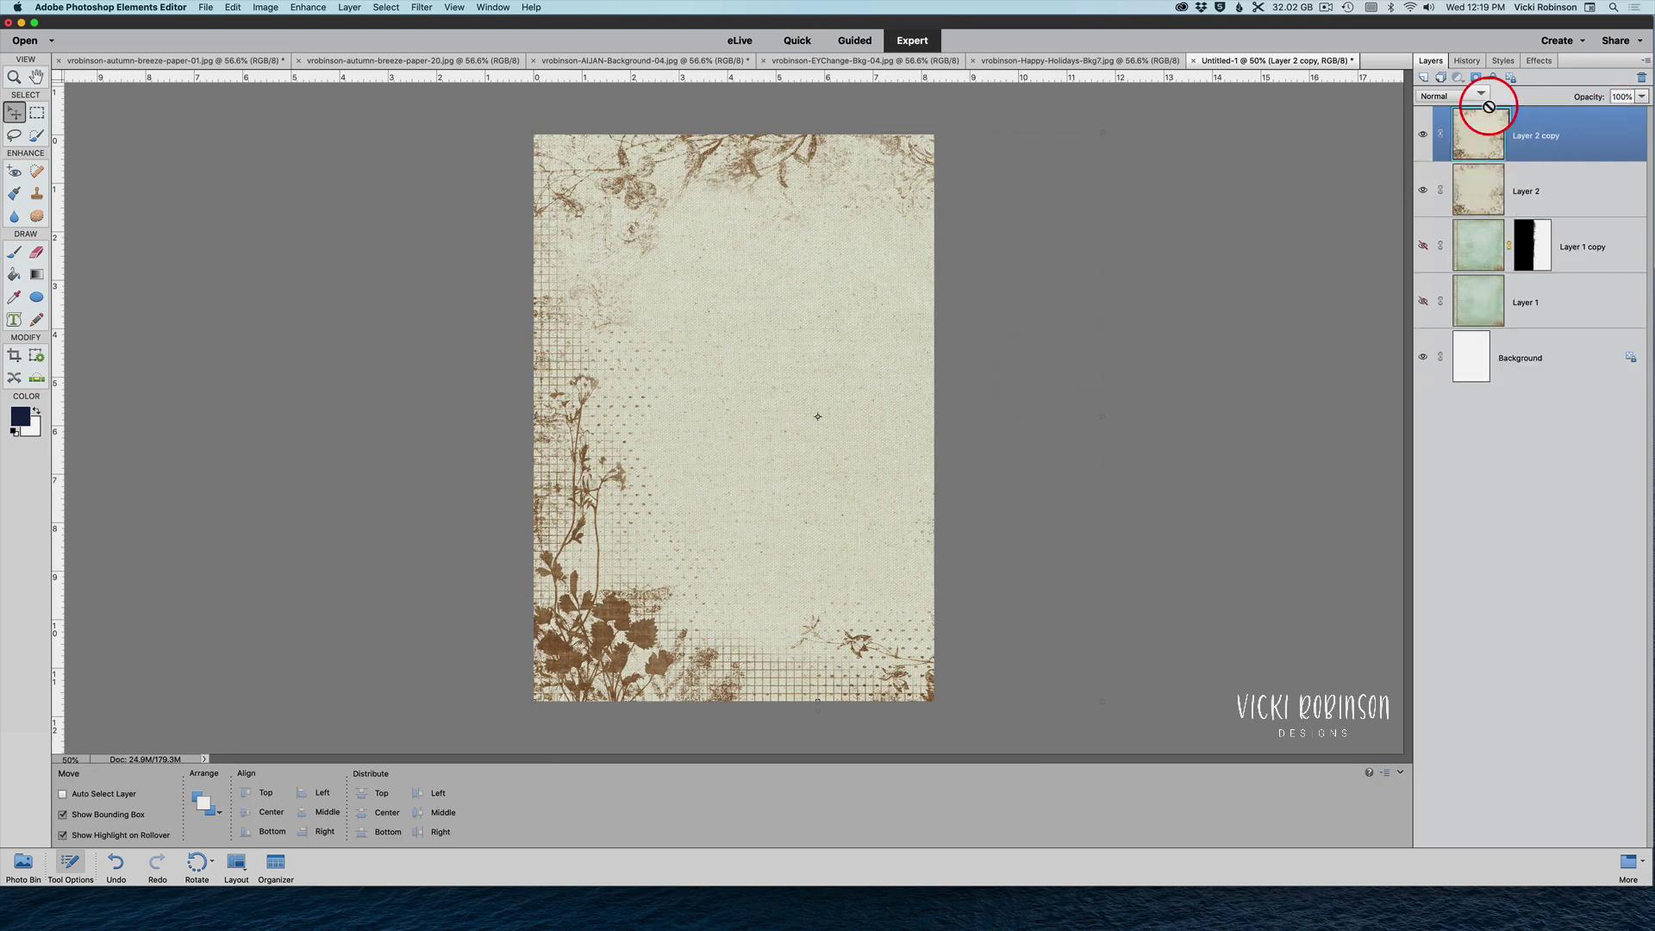
key(super+t)
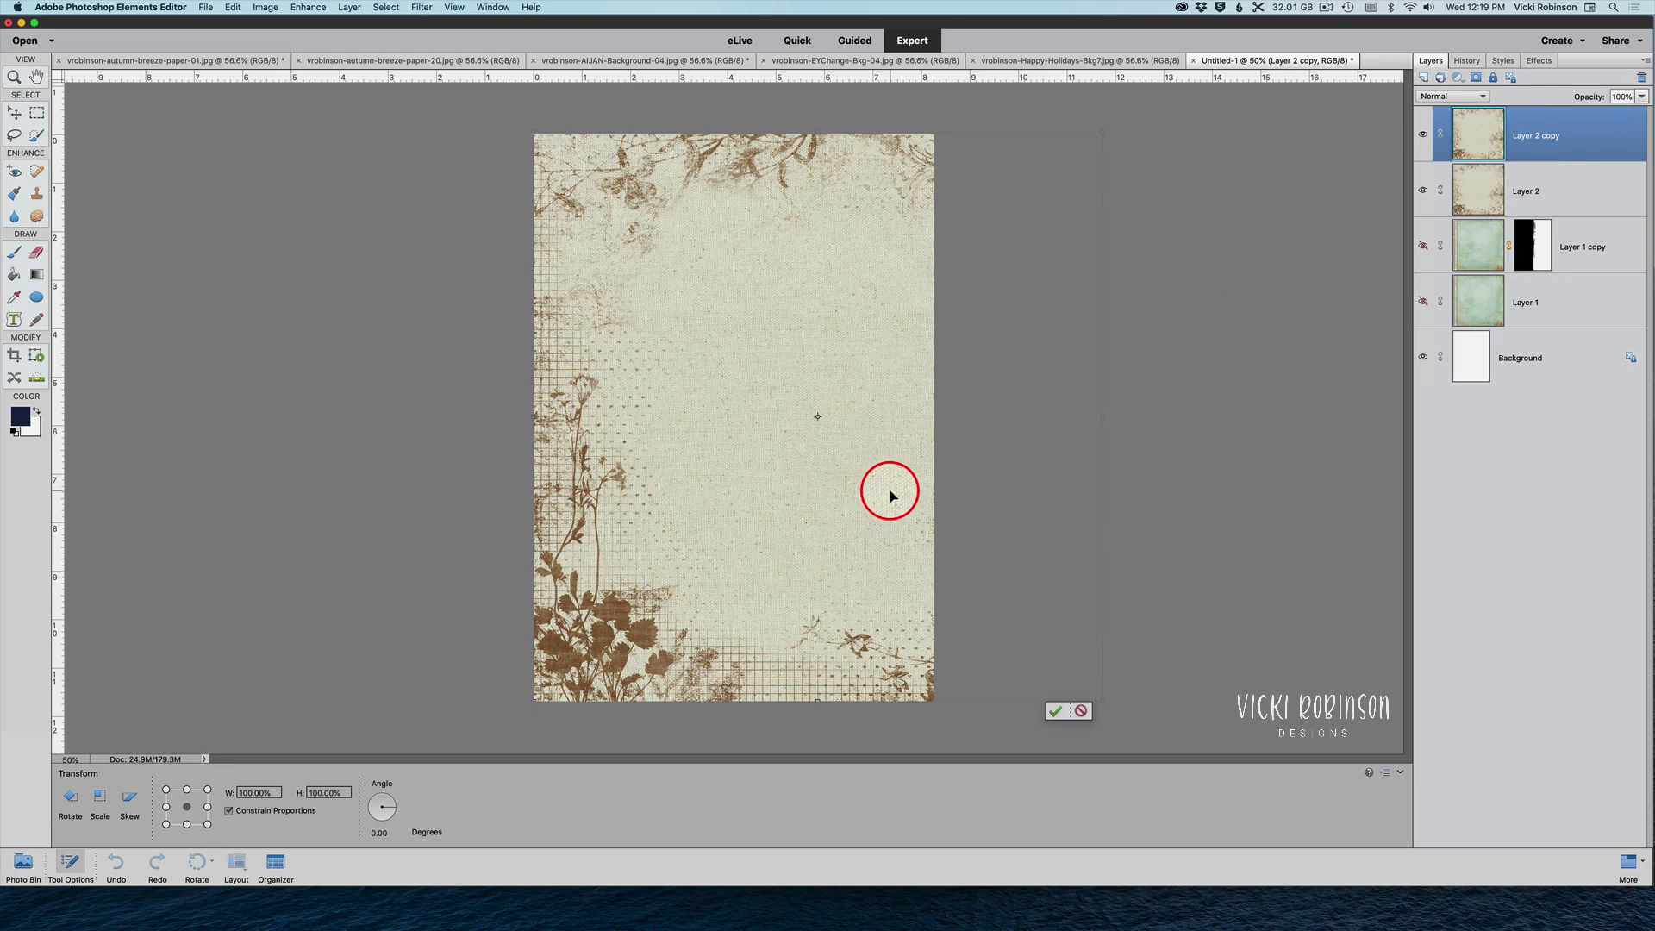
drag(890, 495, 726, 497)
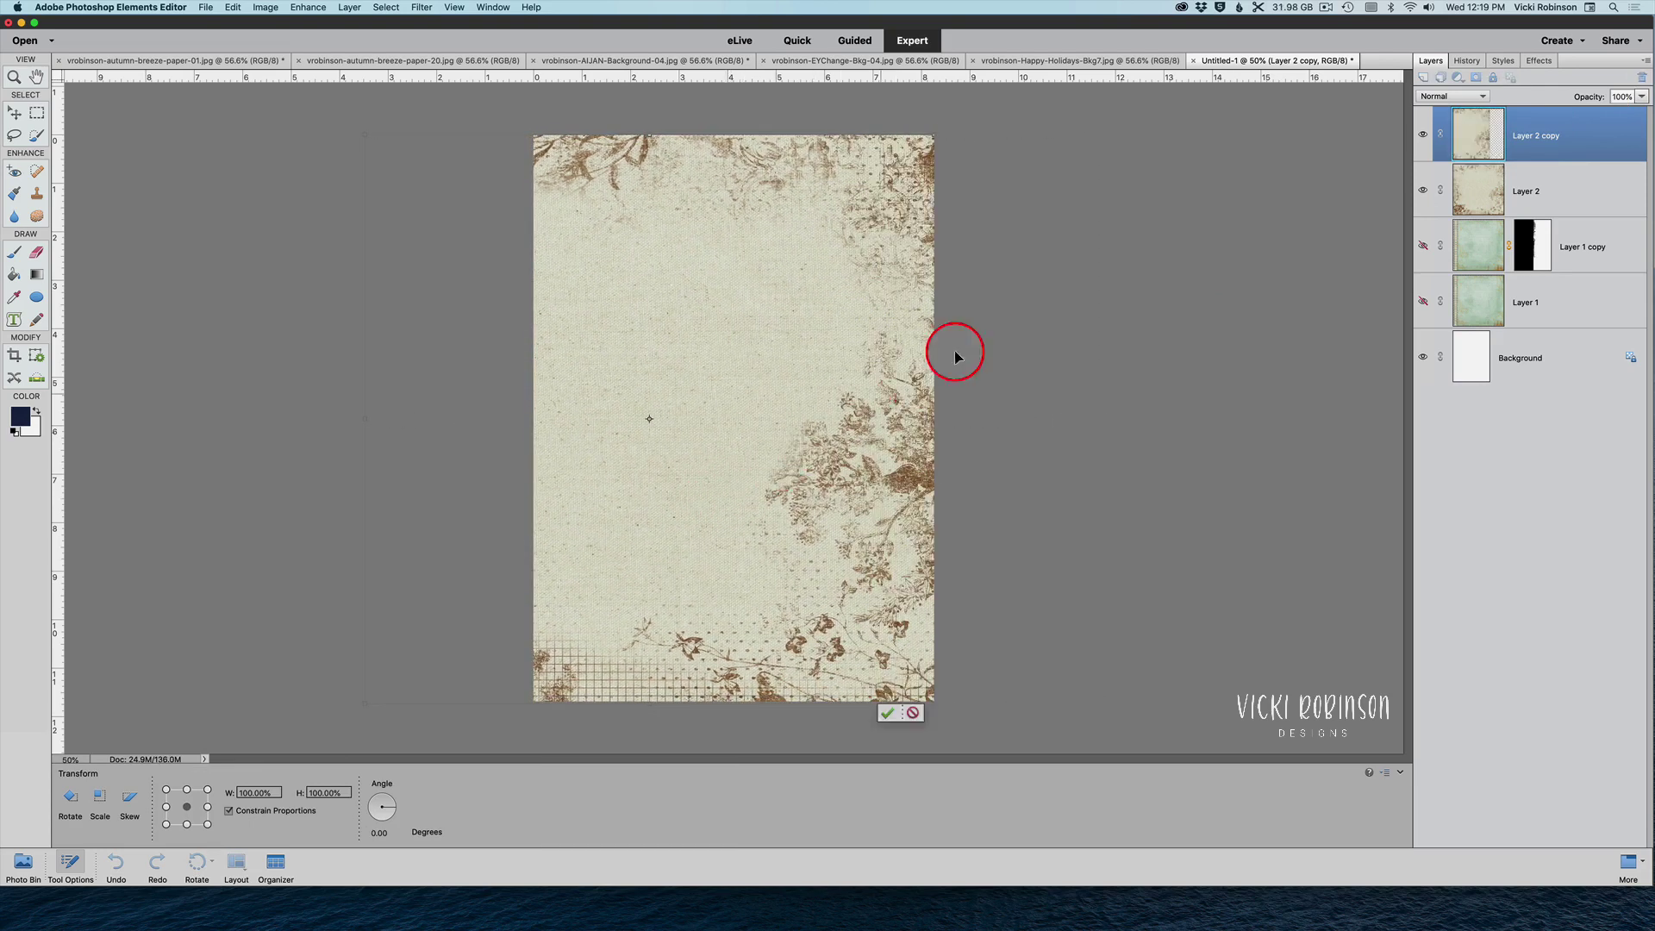
click(888, 712)
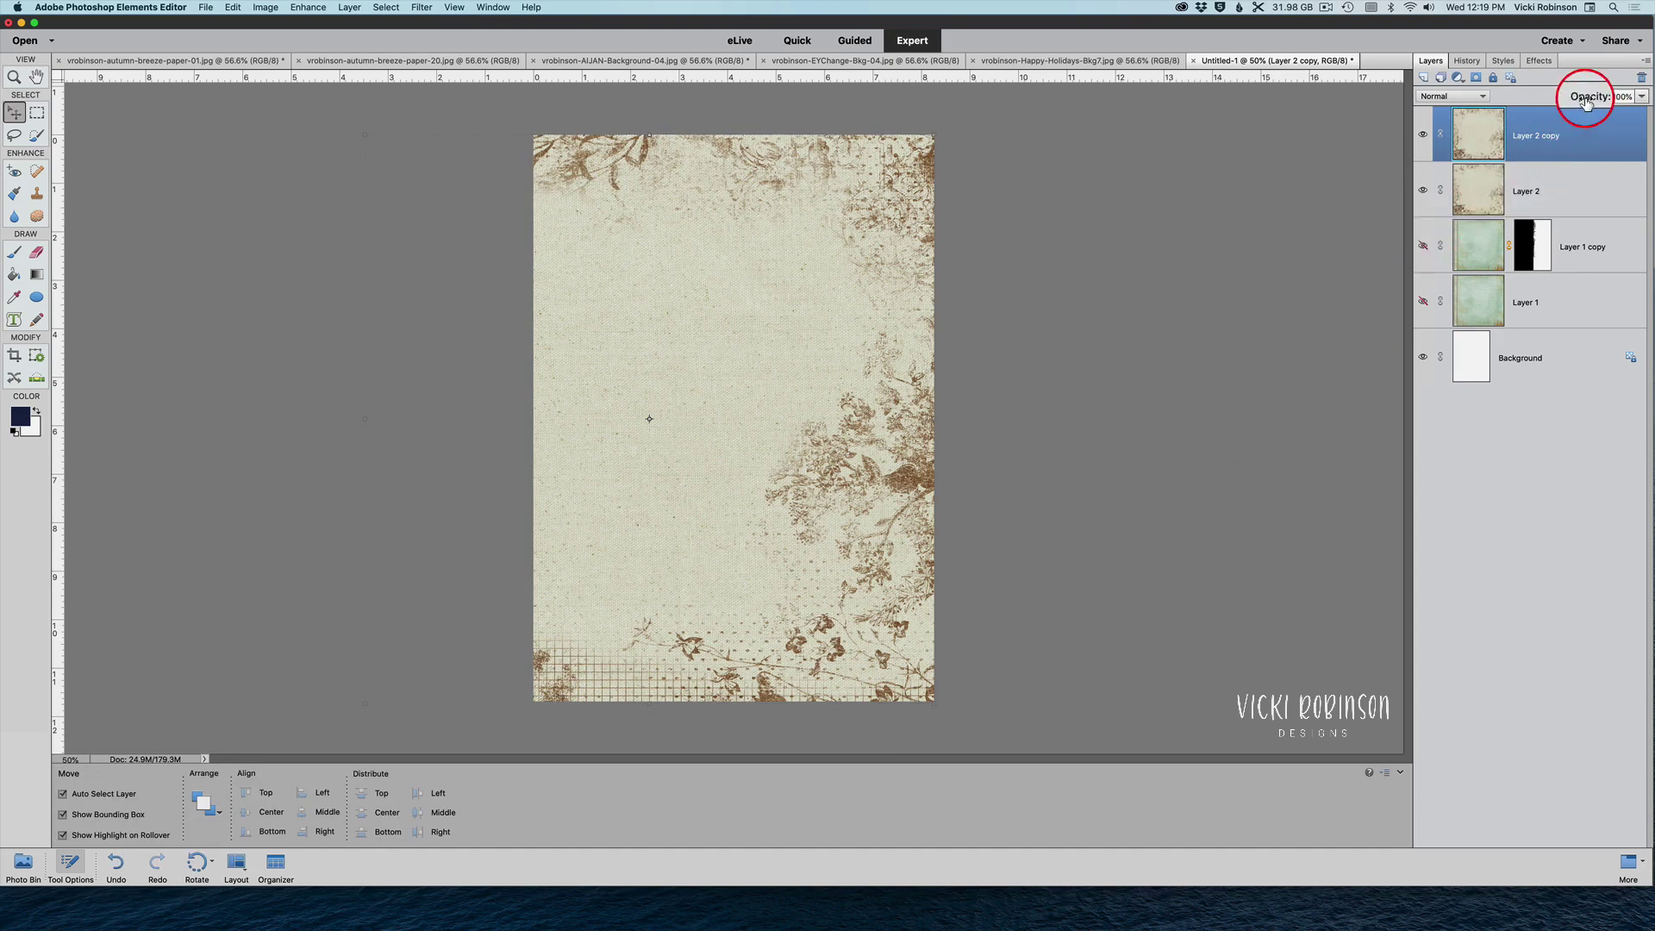
drag(1584, 102, 1586, 105)
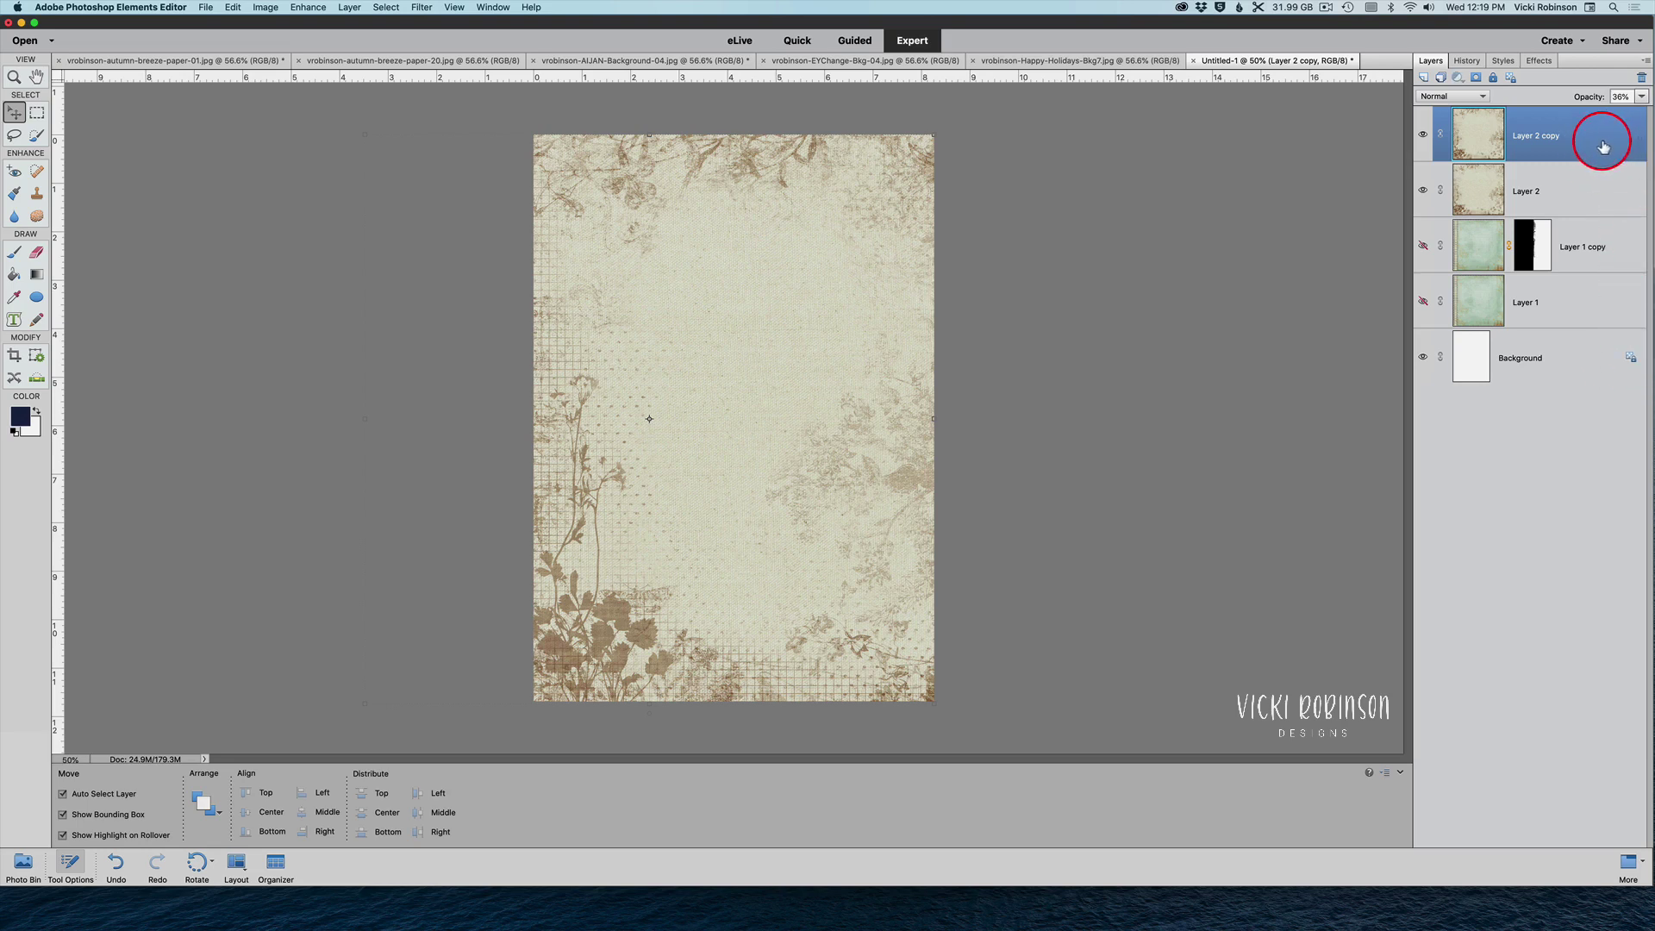
Add a layer mask to Layer 2 copy and select the left half of the page
click(1475, 84)
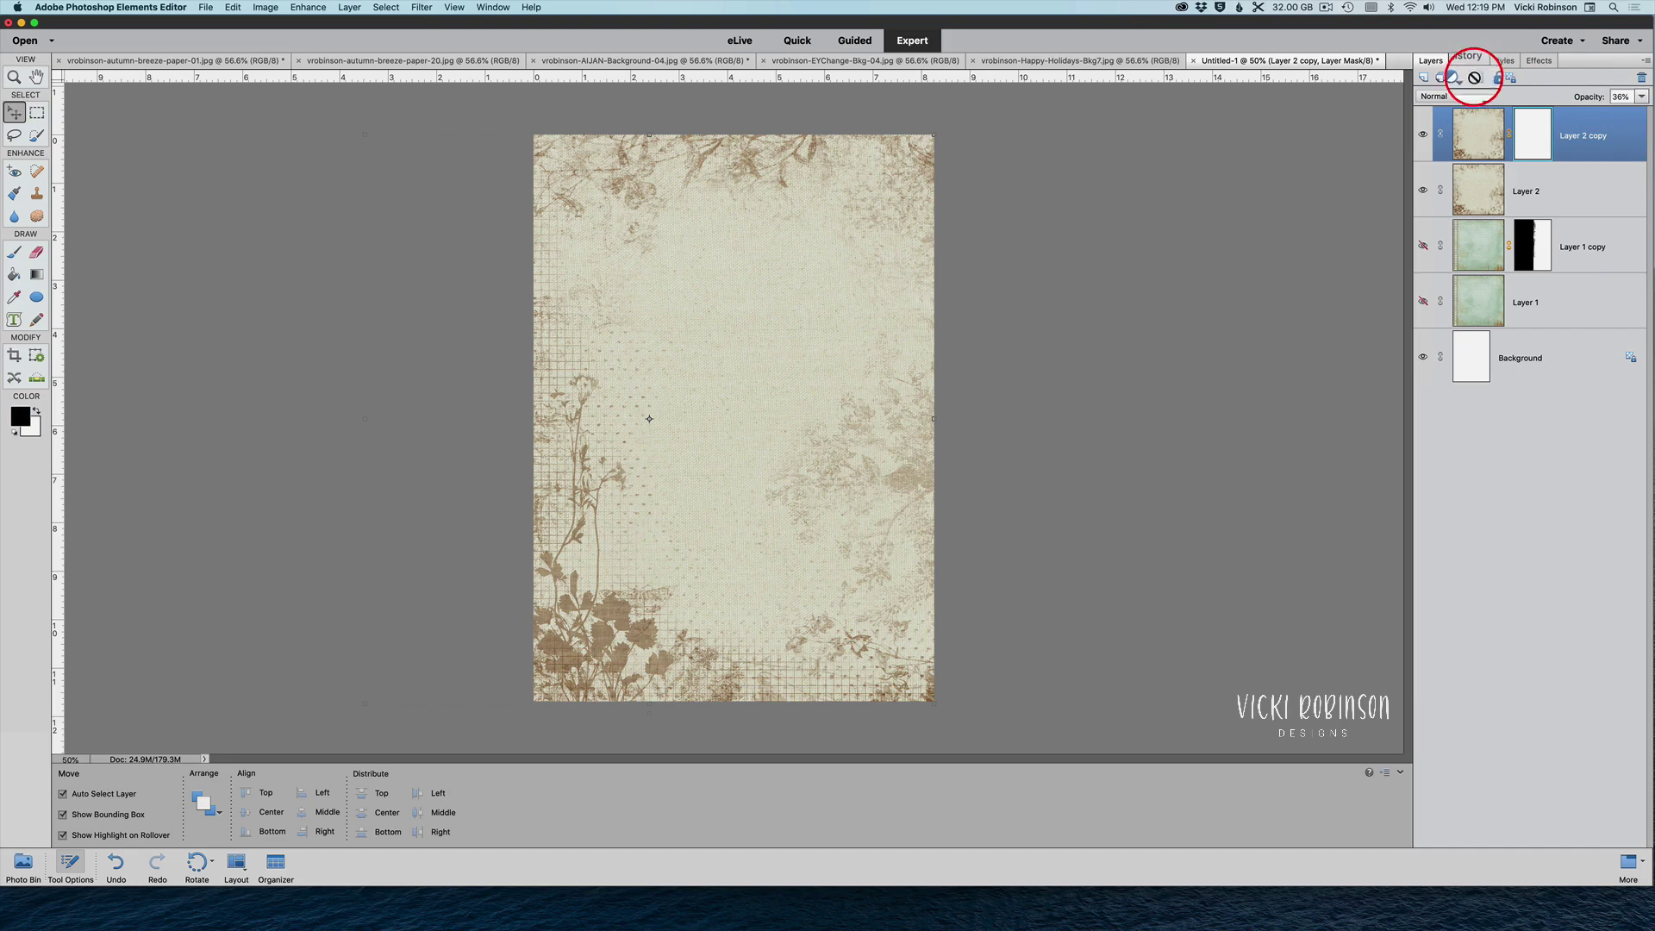
click(39, 114)
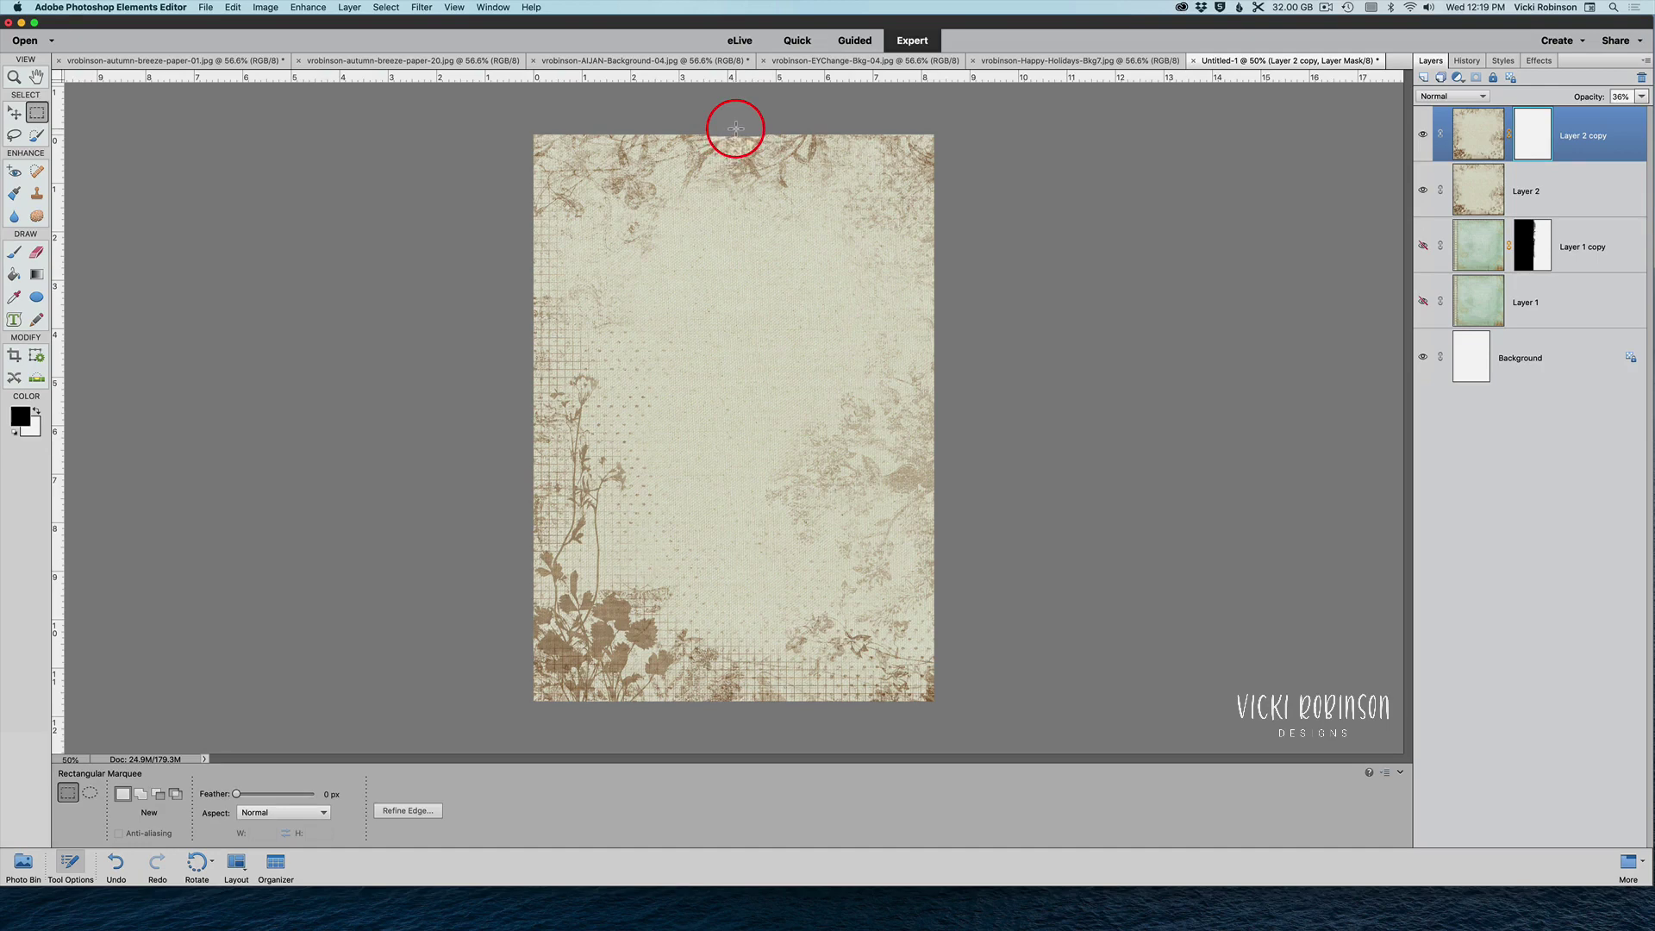
drag(735, 127, 523, 733)
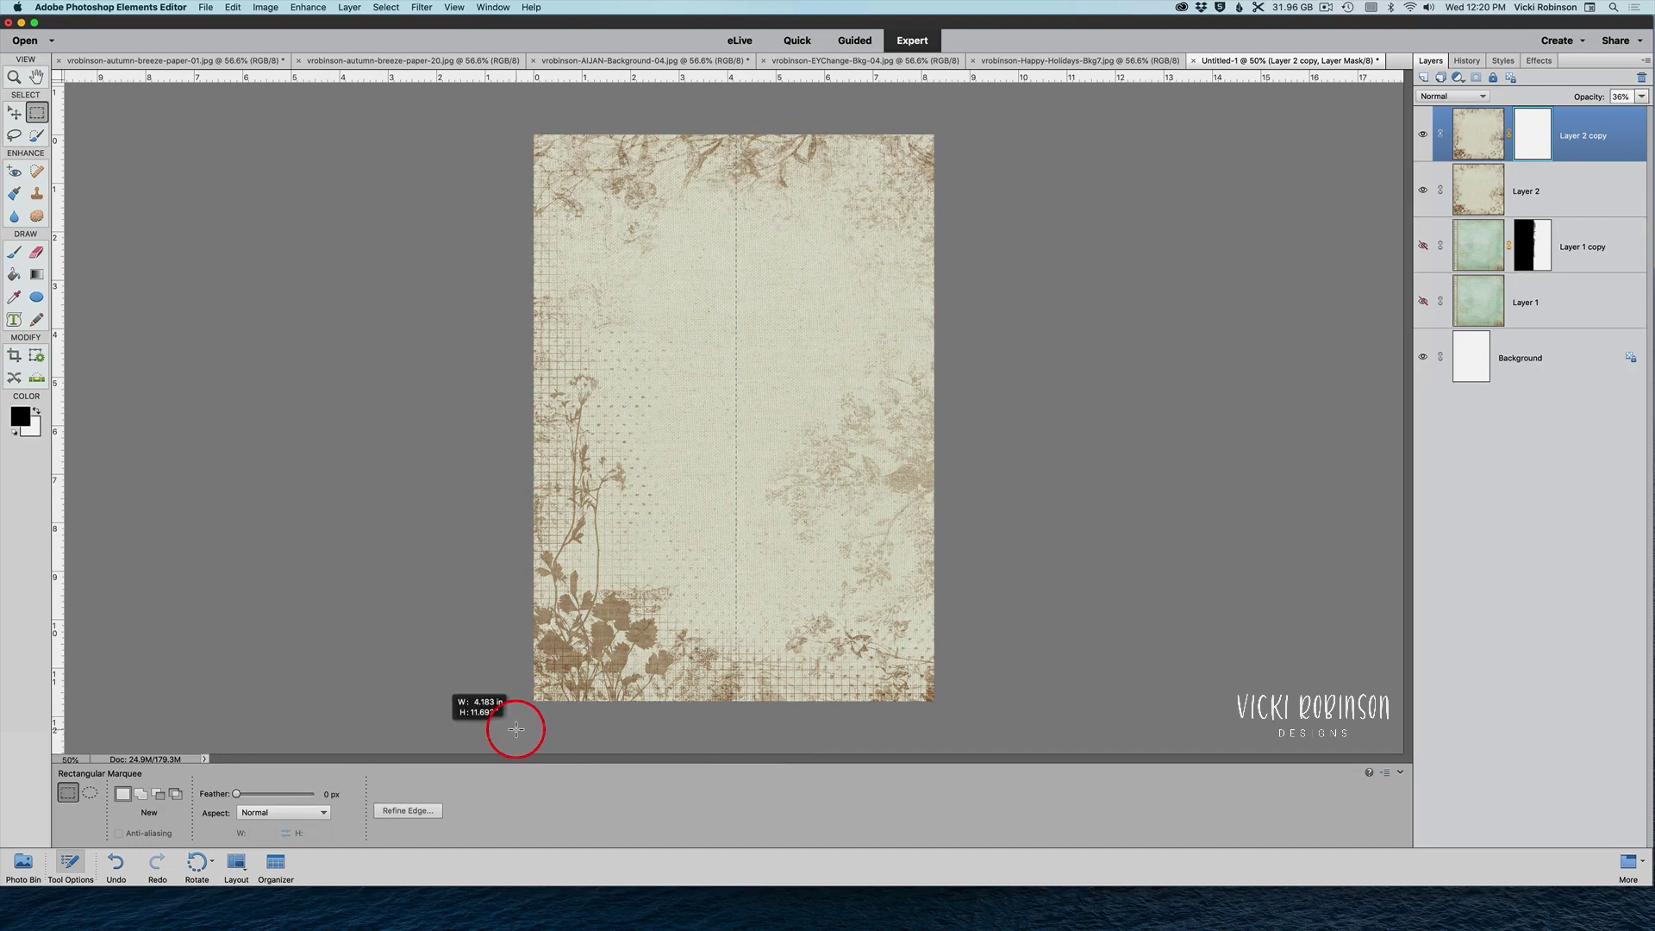
drag(516, 729, 508, 726)
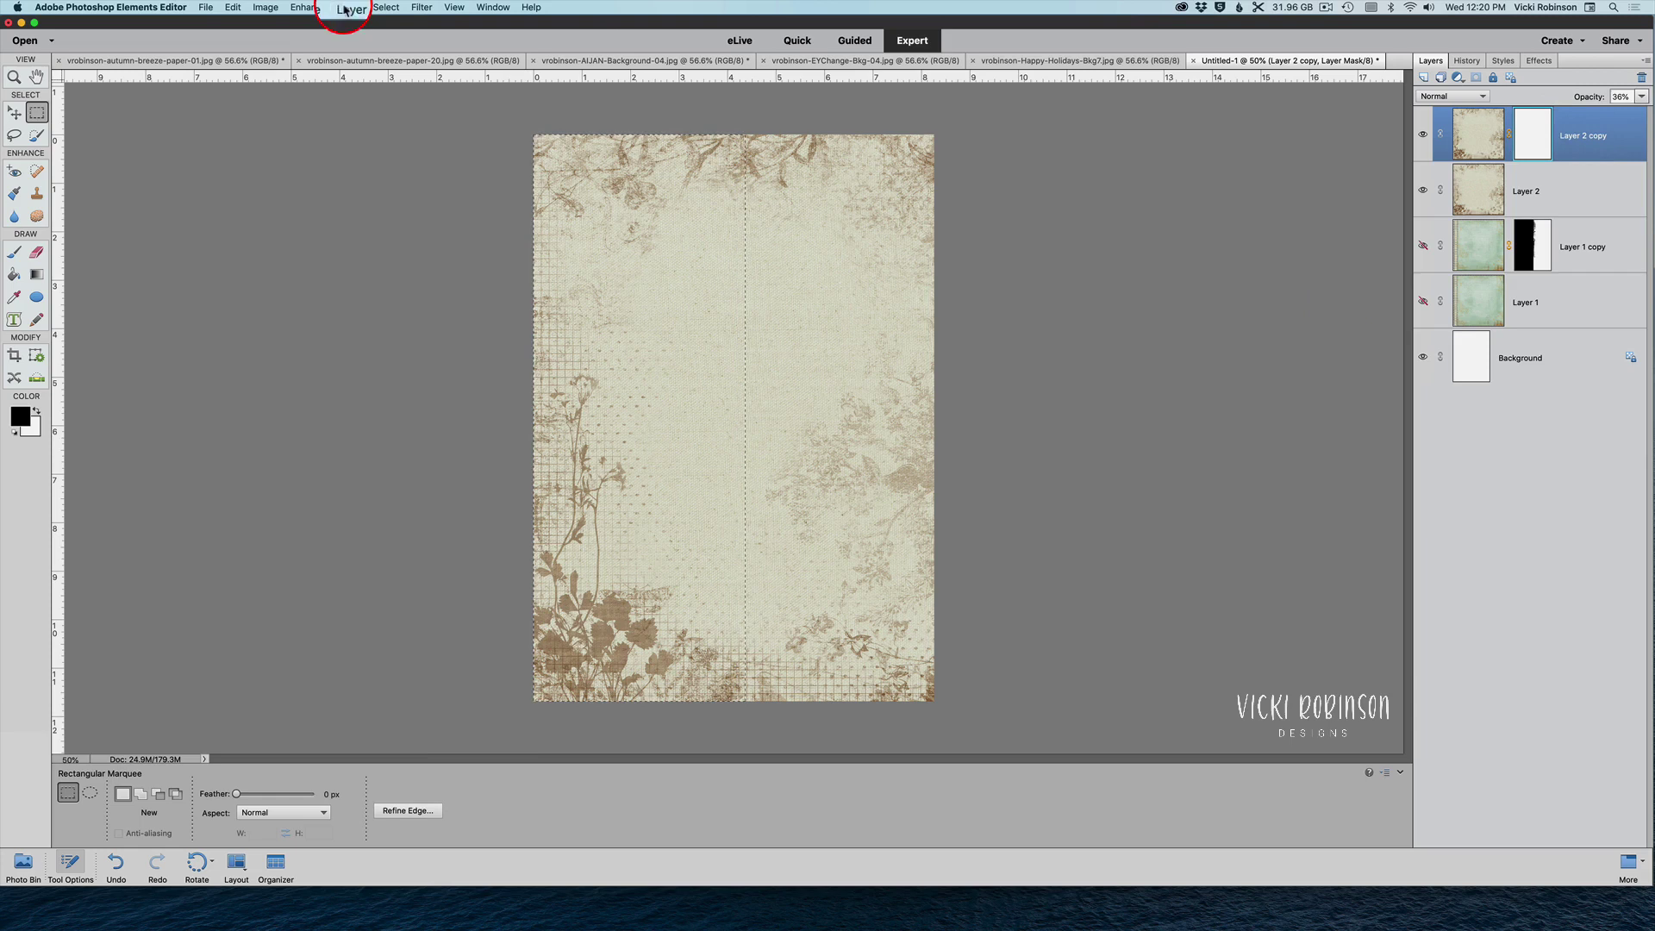
Fill the selection with black on the mask using Edit > Fill Selection
click(233, 7)
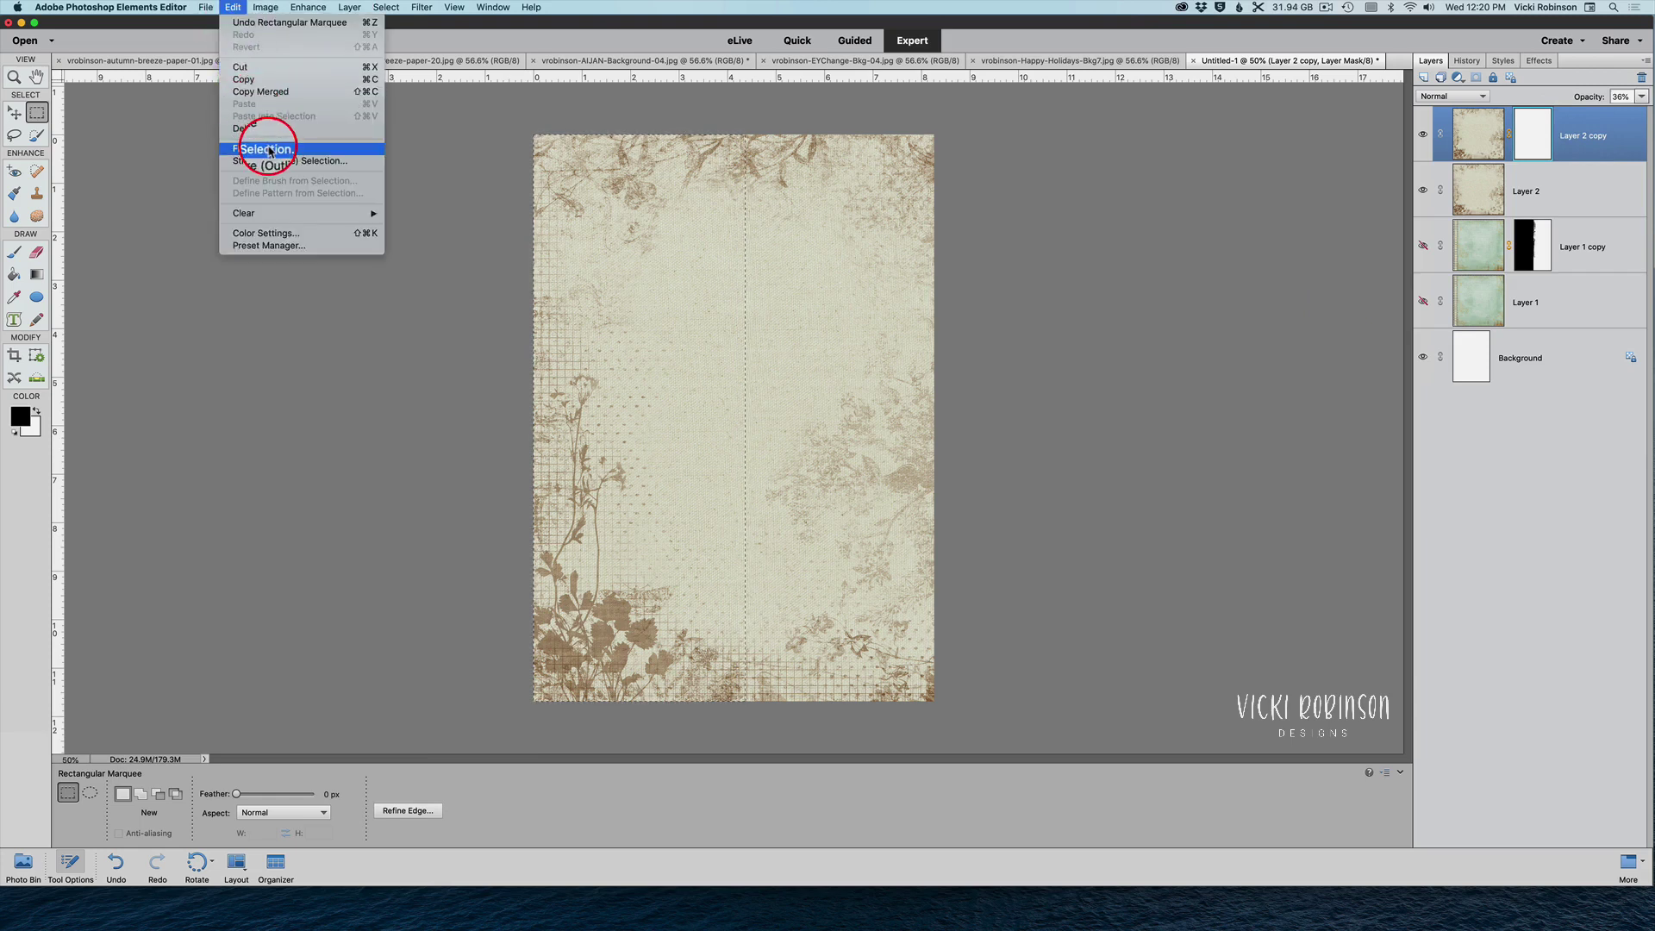
click(256, 149)
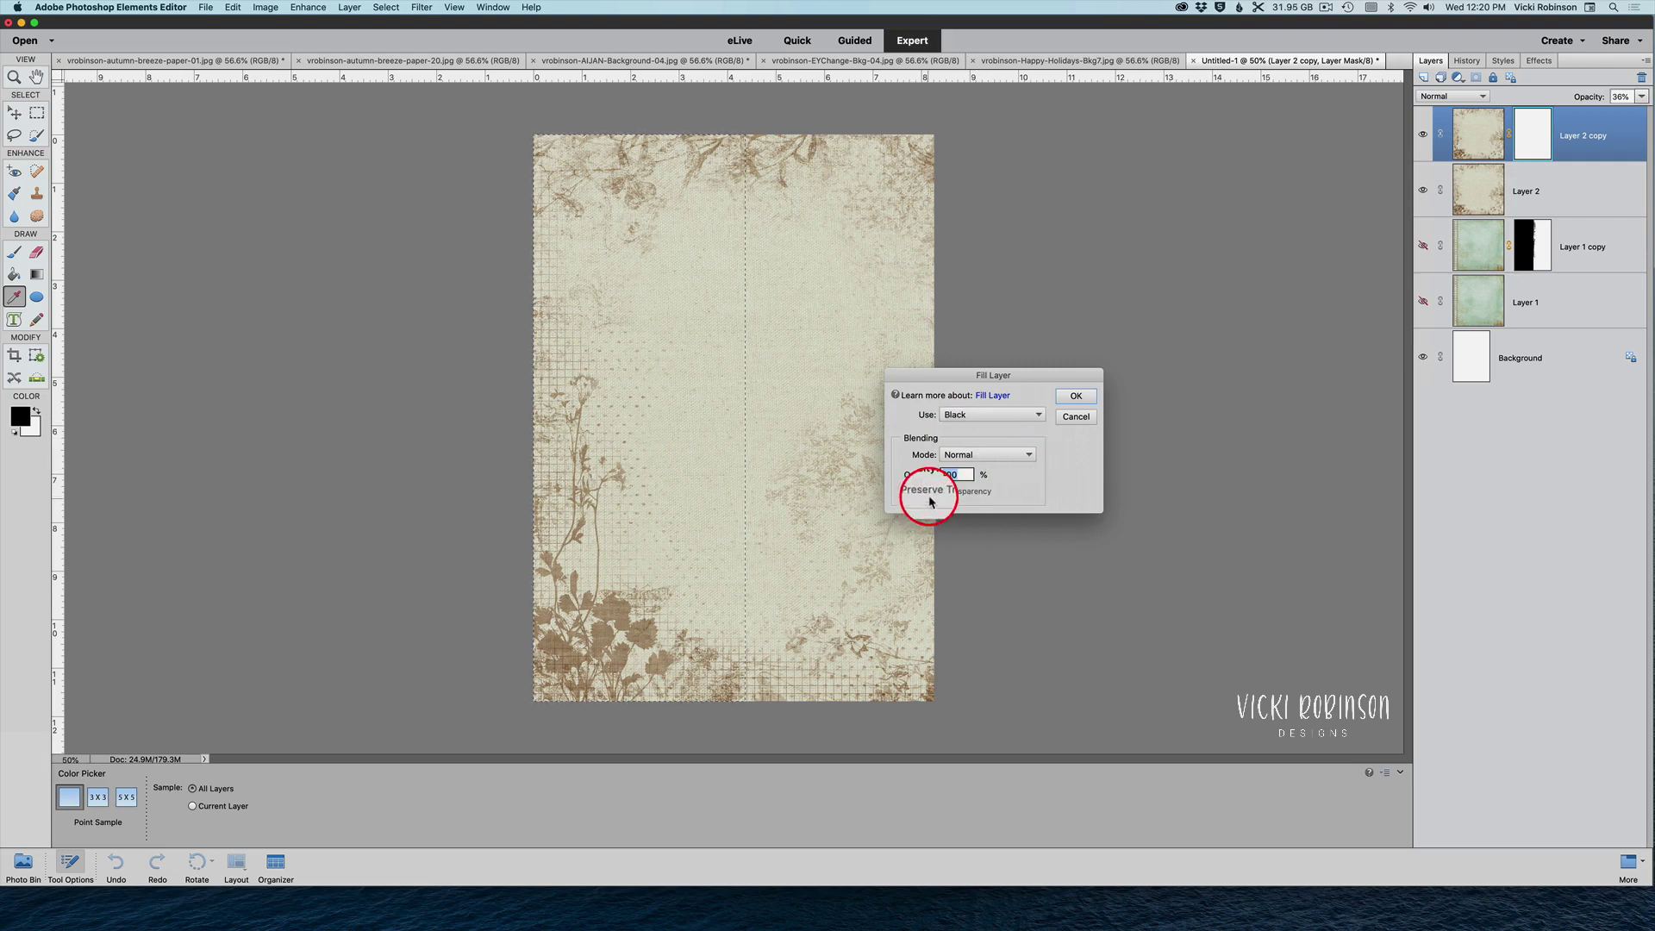
click(1076, 397)
key(m)
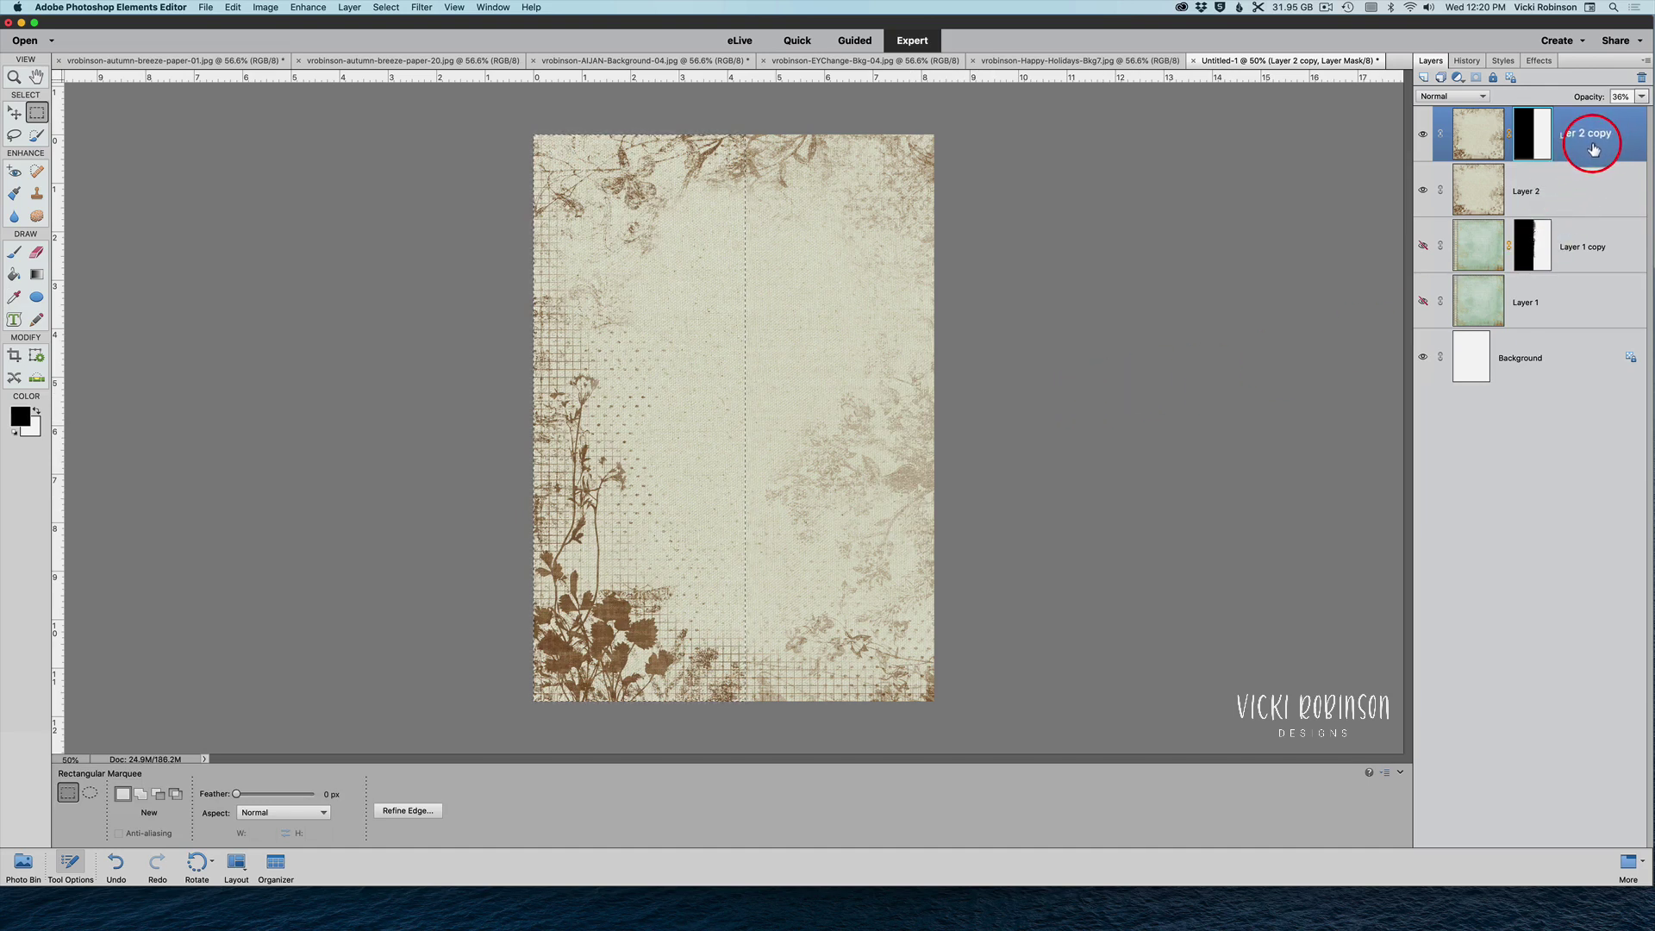
Deselect, target Layer 2 copy's mask, and toggle the copy's visibility off and on to compare
key(super+d)
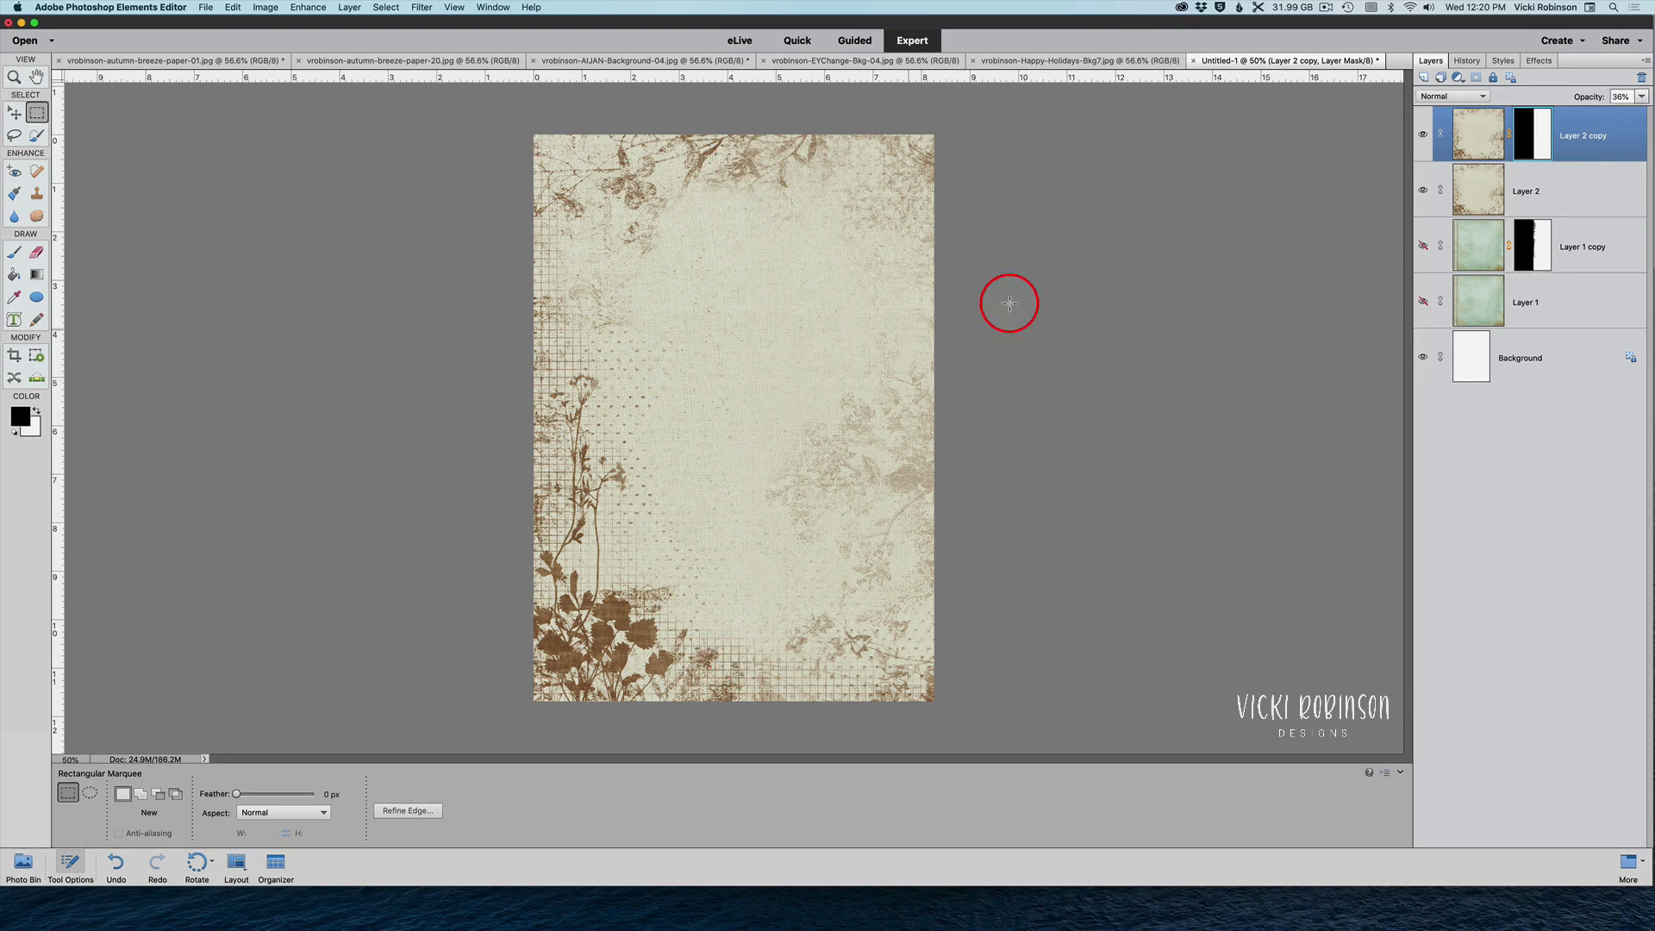
click(1532, 135)
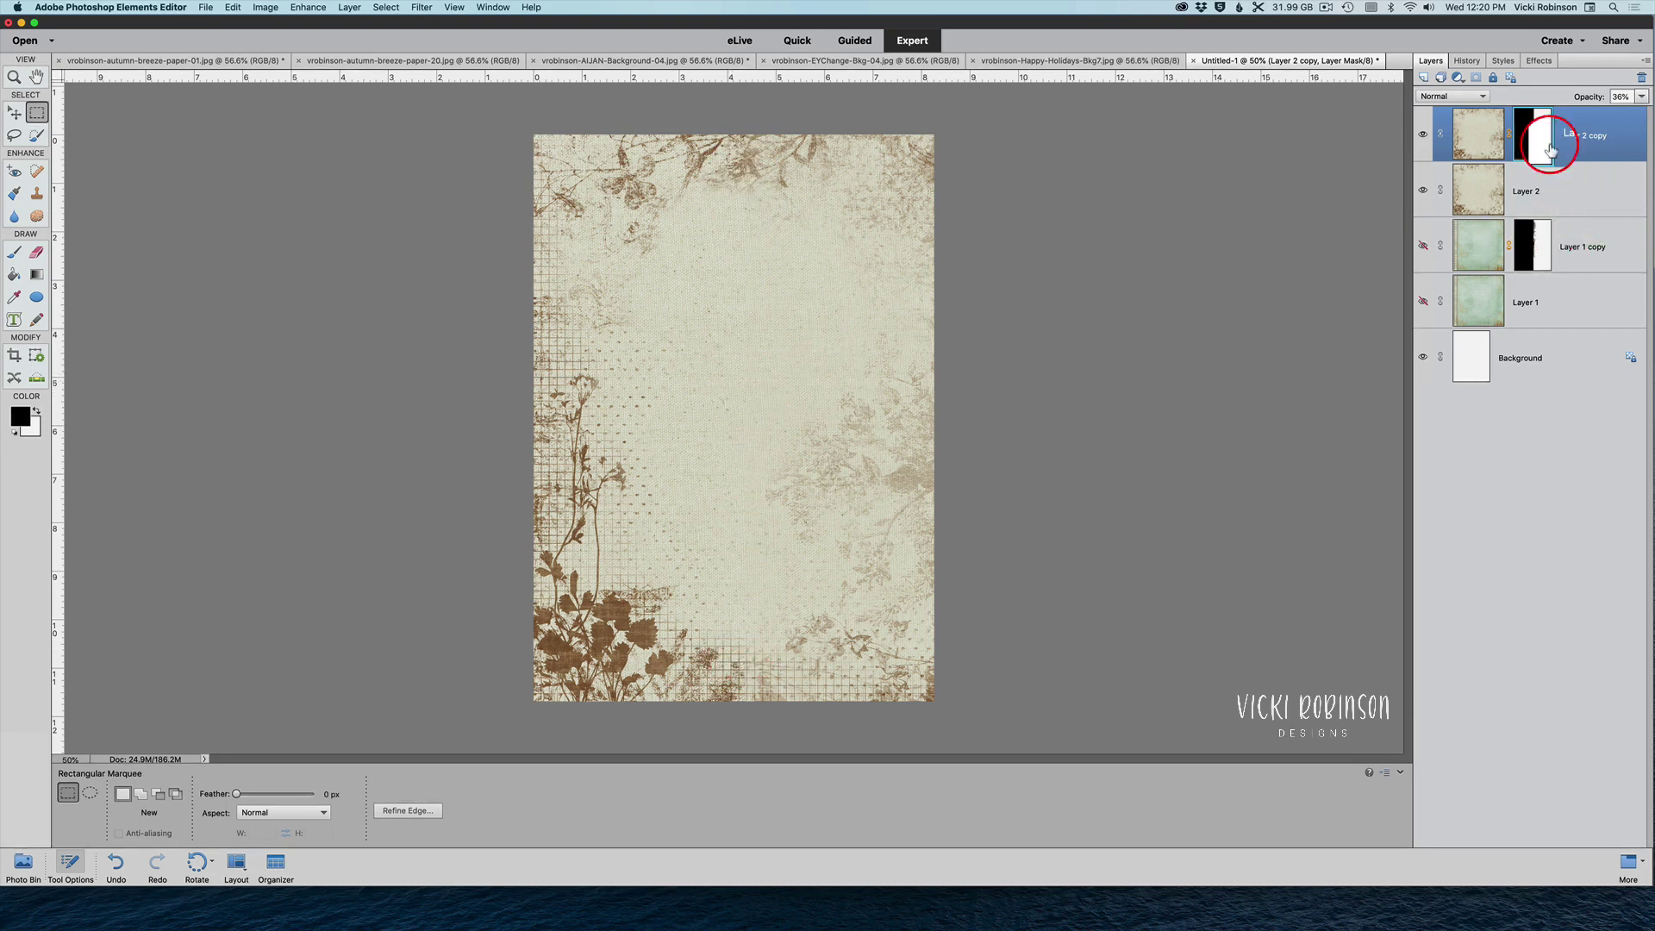
click(1423, 135)
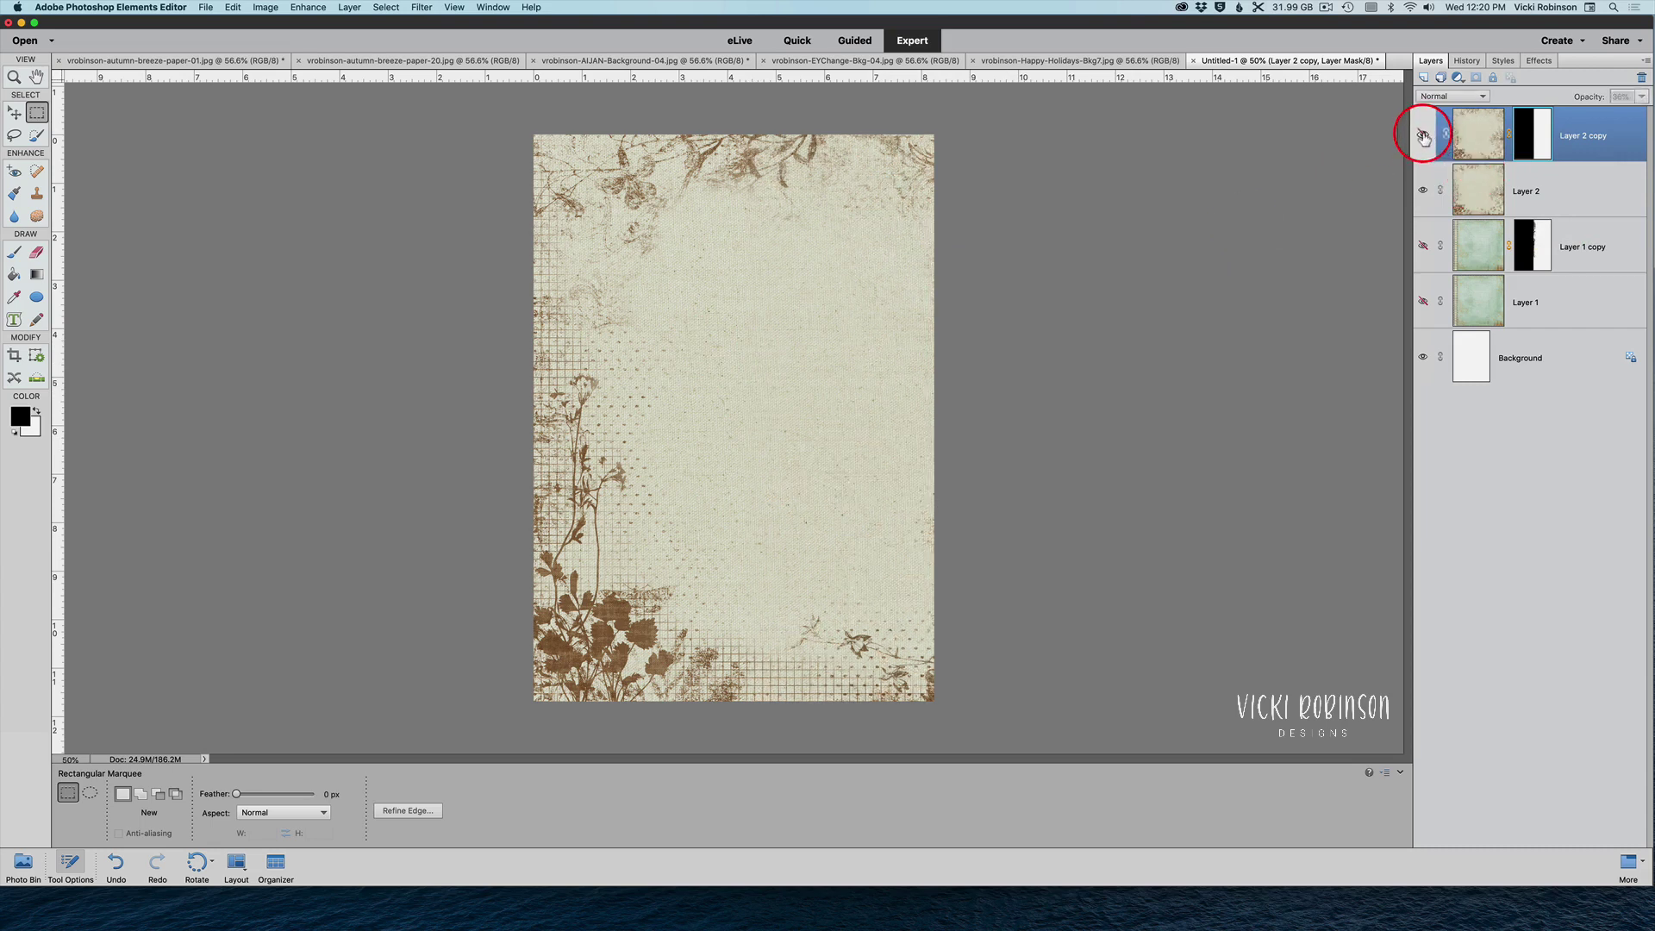
click(1423, 135)
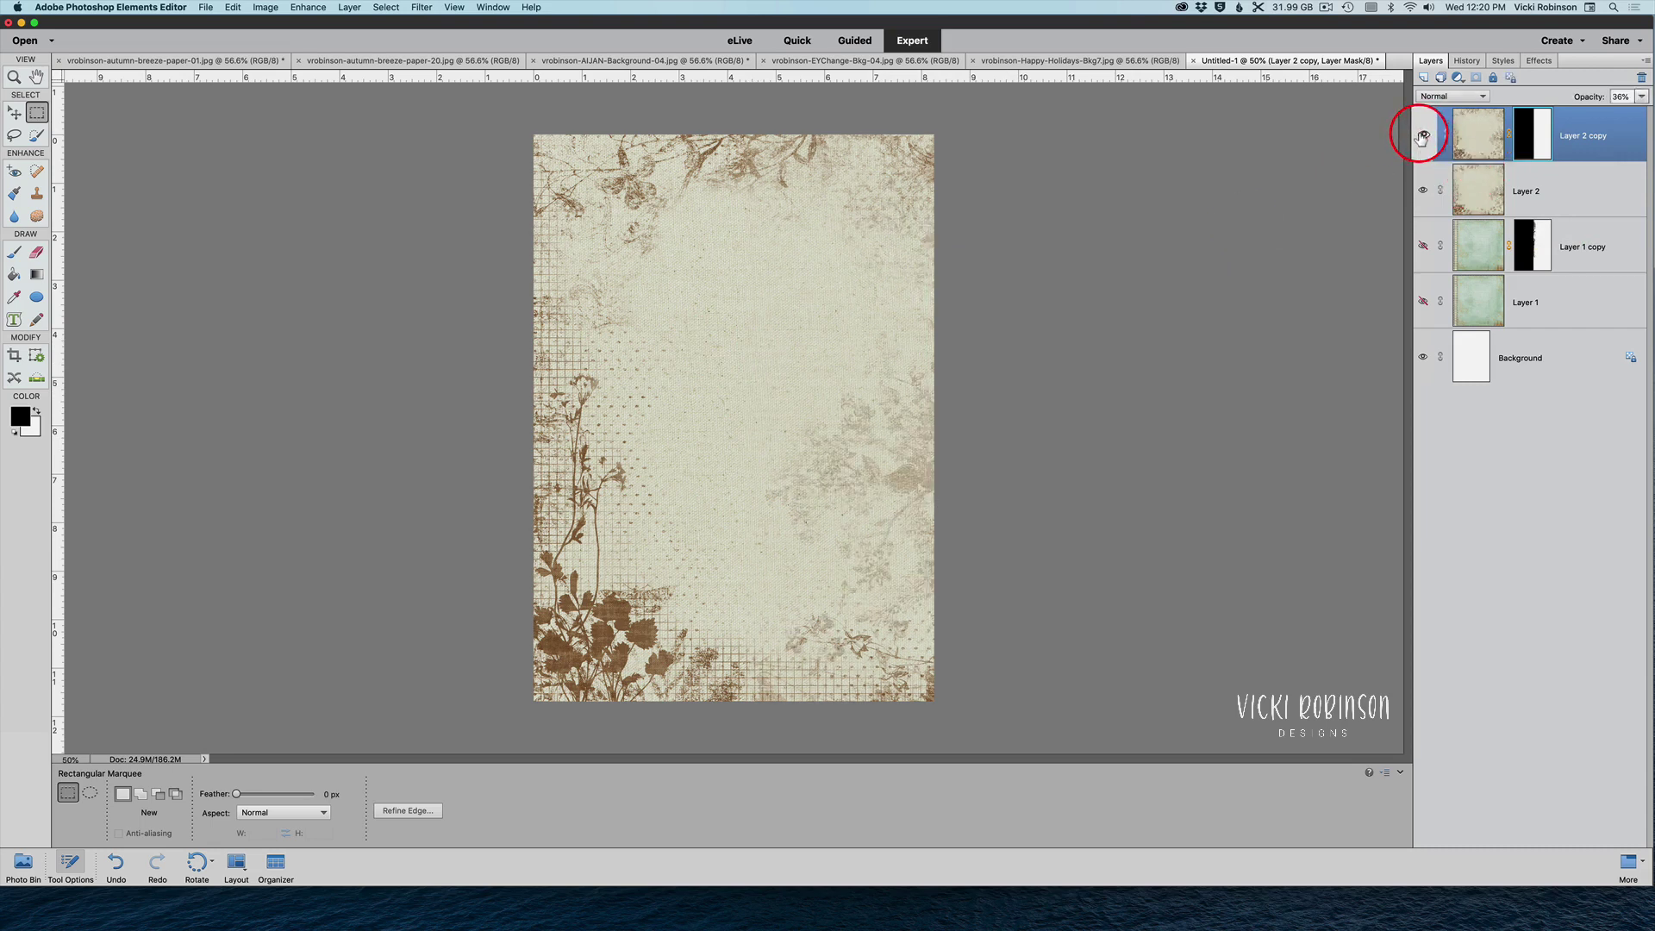
Set a soft 150 px brush at 44% opacity and paint down the centre seam on Layer 2 copy's mask
click(1423, 135)
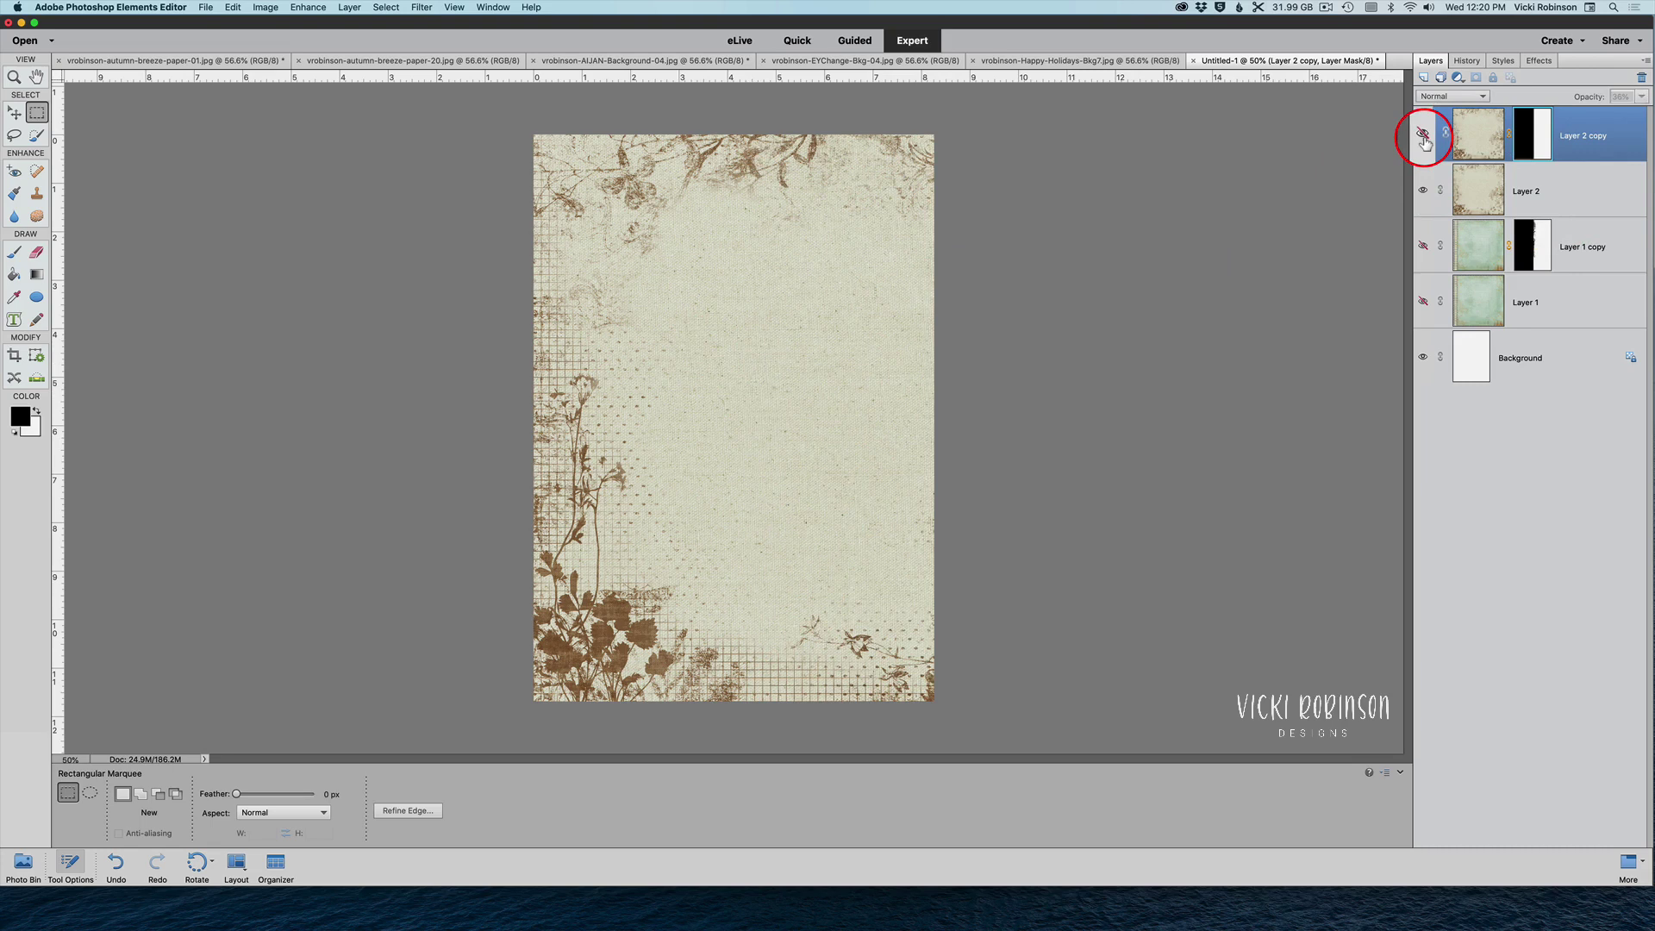
click(1423, 136)
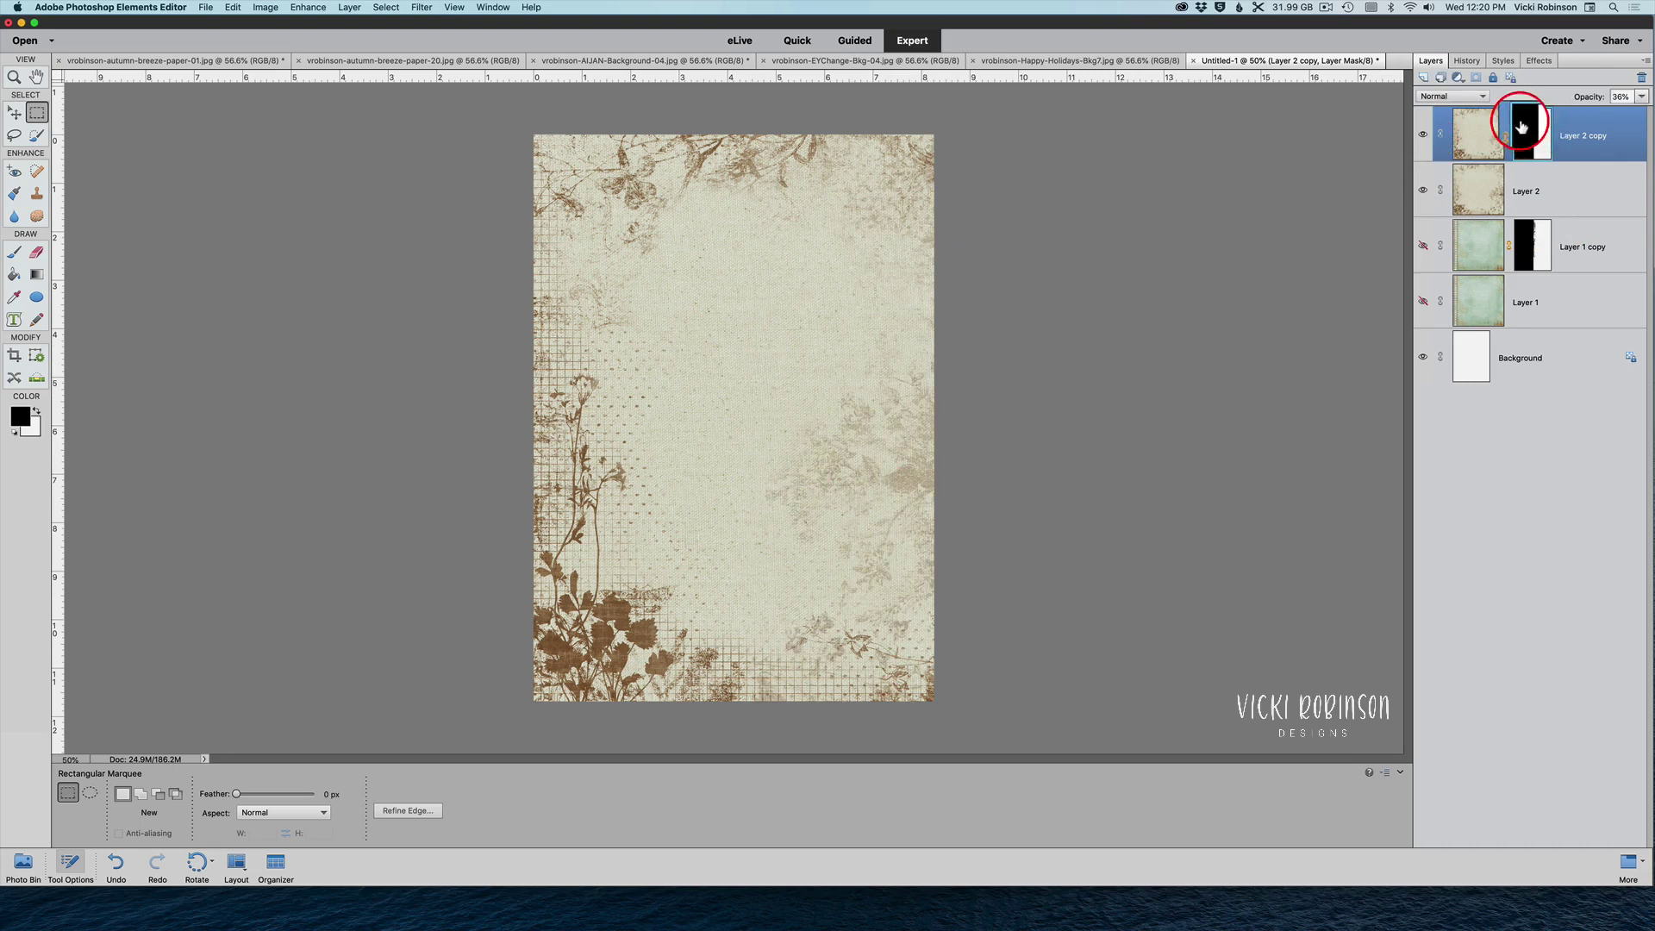
key(b)
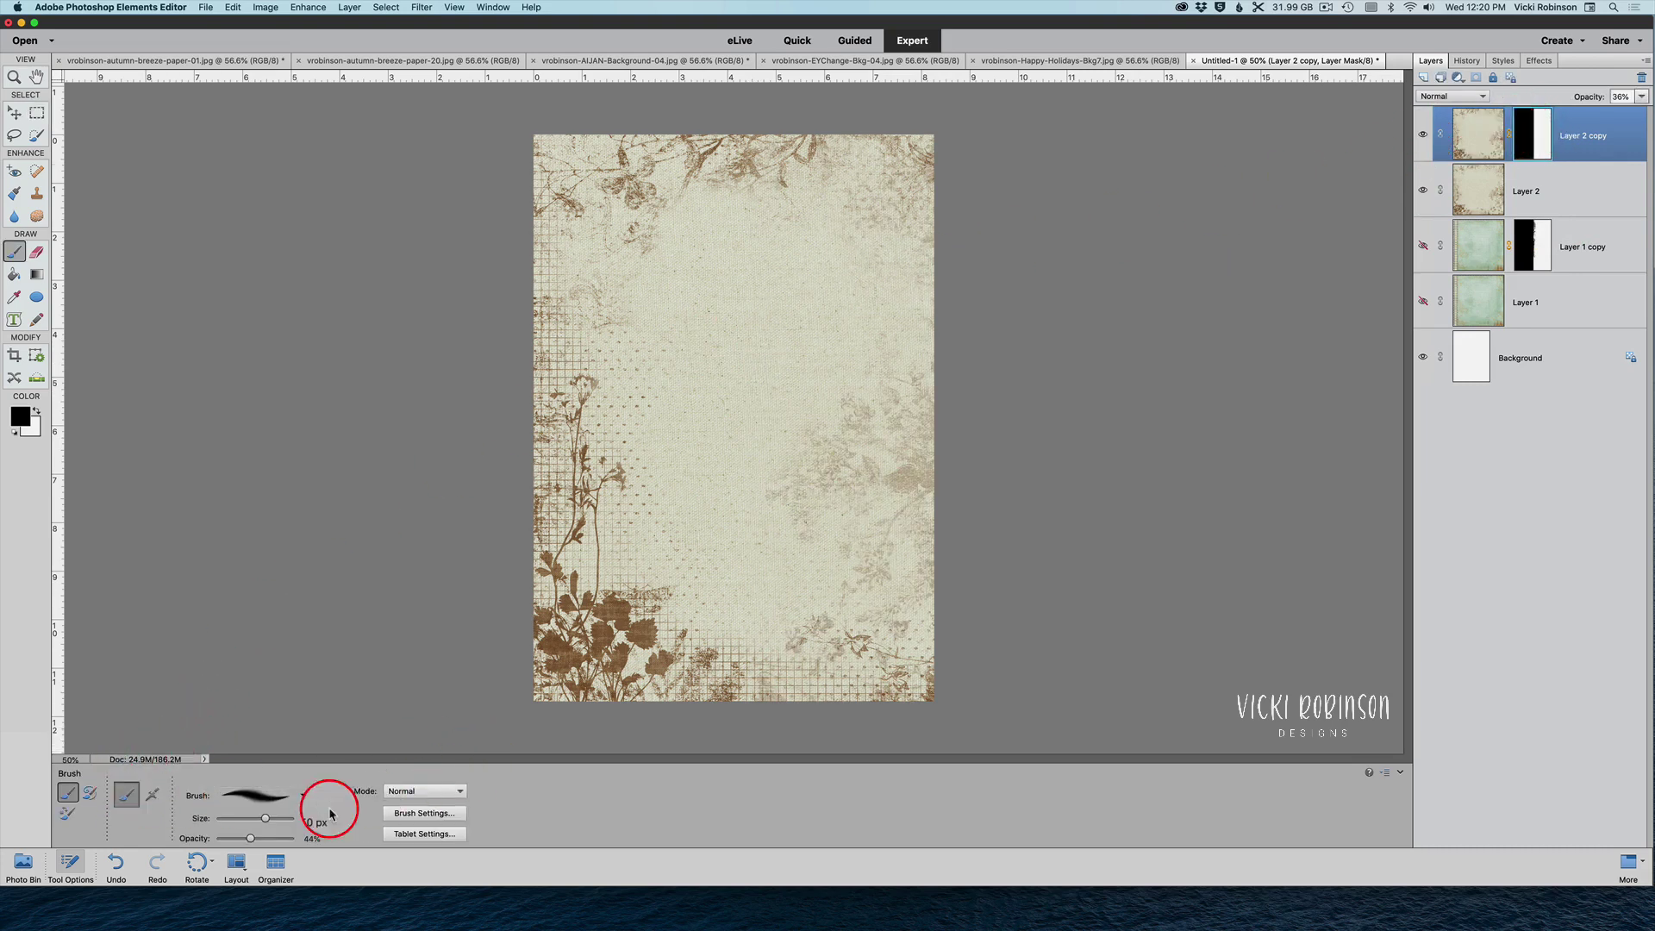
click(250, 838)
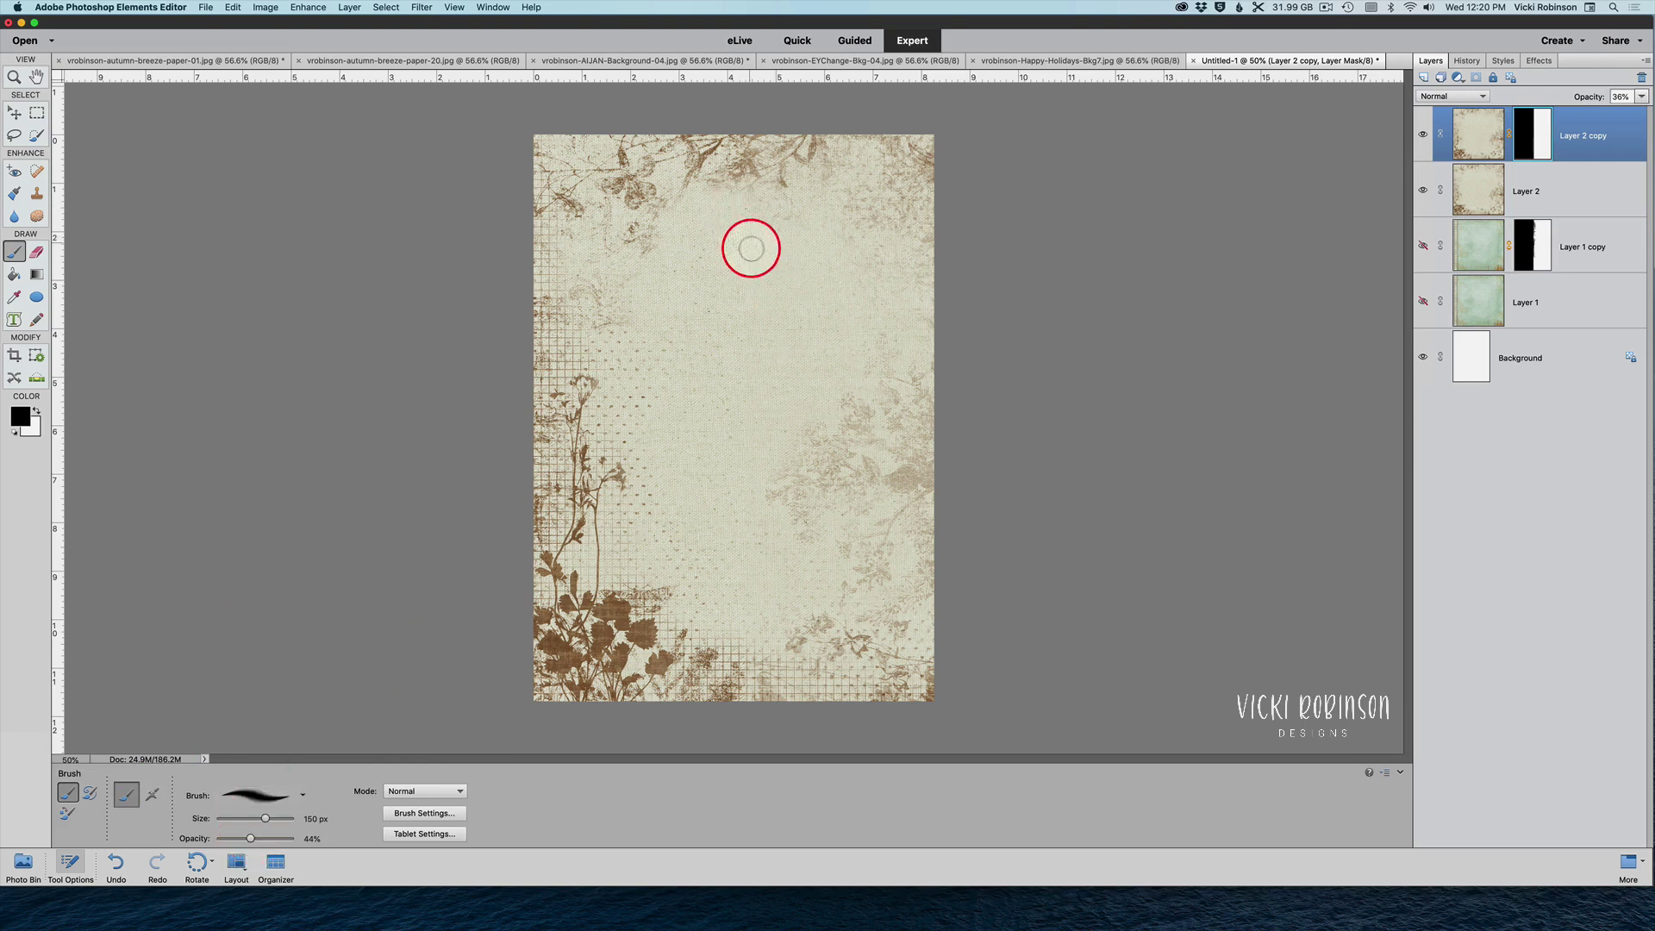
mouse_move(749, 252)
mouse_down()
mouse_move(763, 356)
mouse_move(746, 385)
mouse_move(742, 365)
mouse_move(761, 370)
mouse_move(776, 325)
mouse_move(758, 362)
mouse_move(654, 358)
mouse_move(758, 420)
mouse_move(731, 454)
mouse_move(781, 571)
mouse_up()
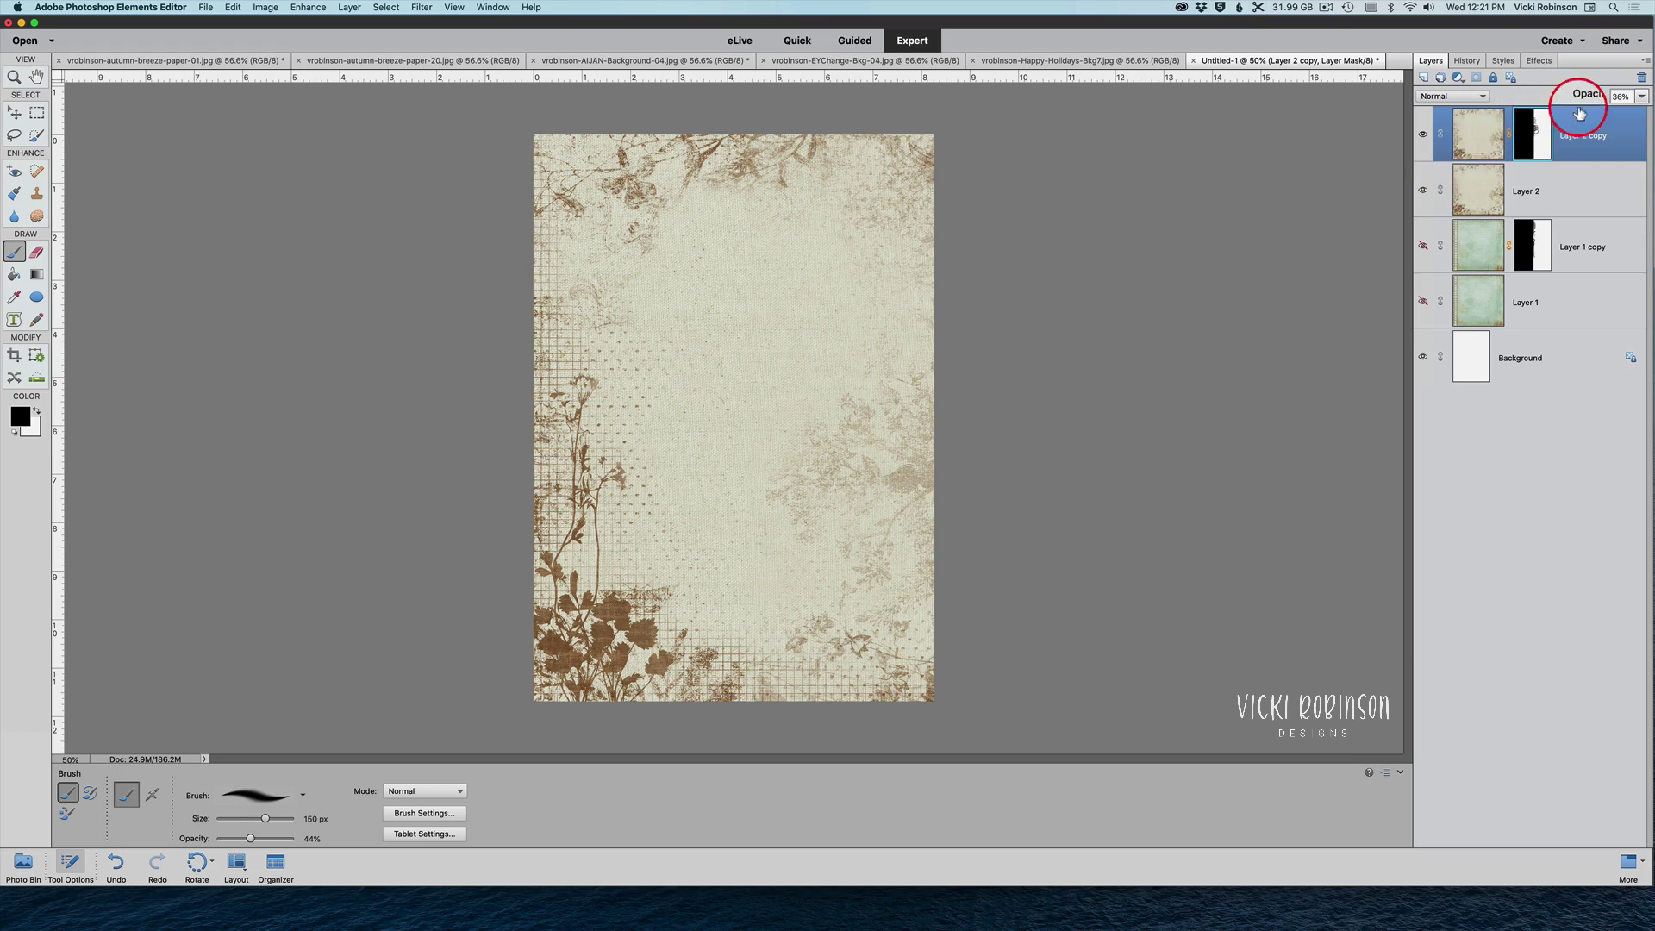
Restore Layer 2 copy to 100% opacity and merge it down into Layer 2
drag(1593, 98, 1613, 112)
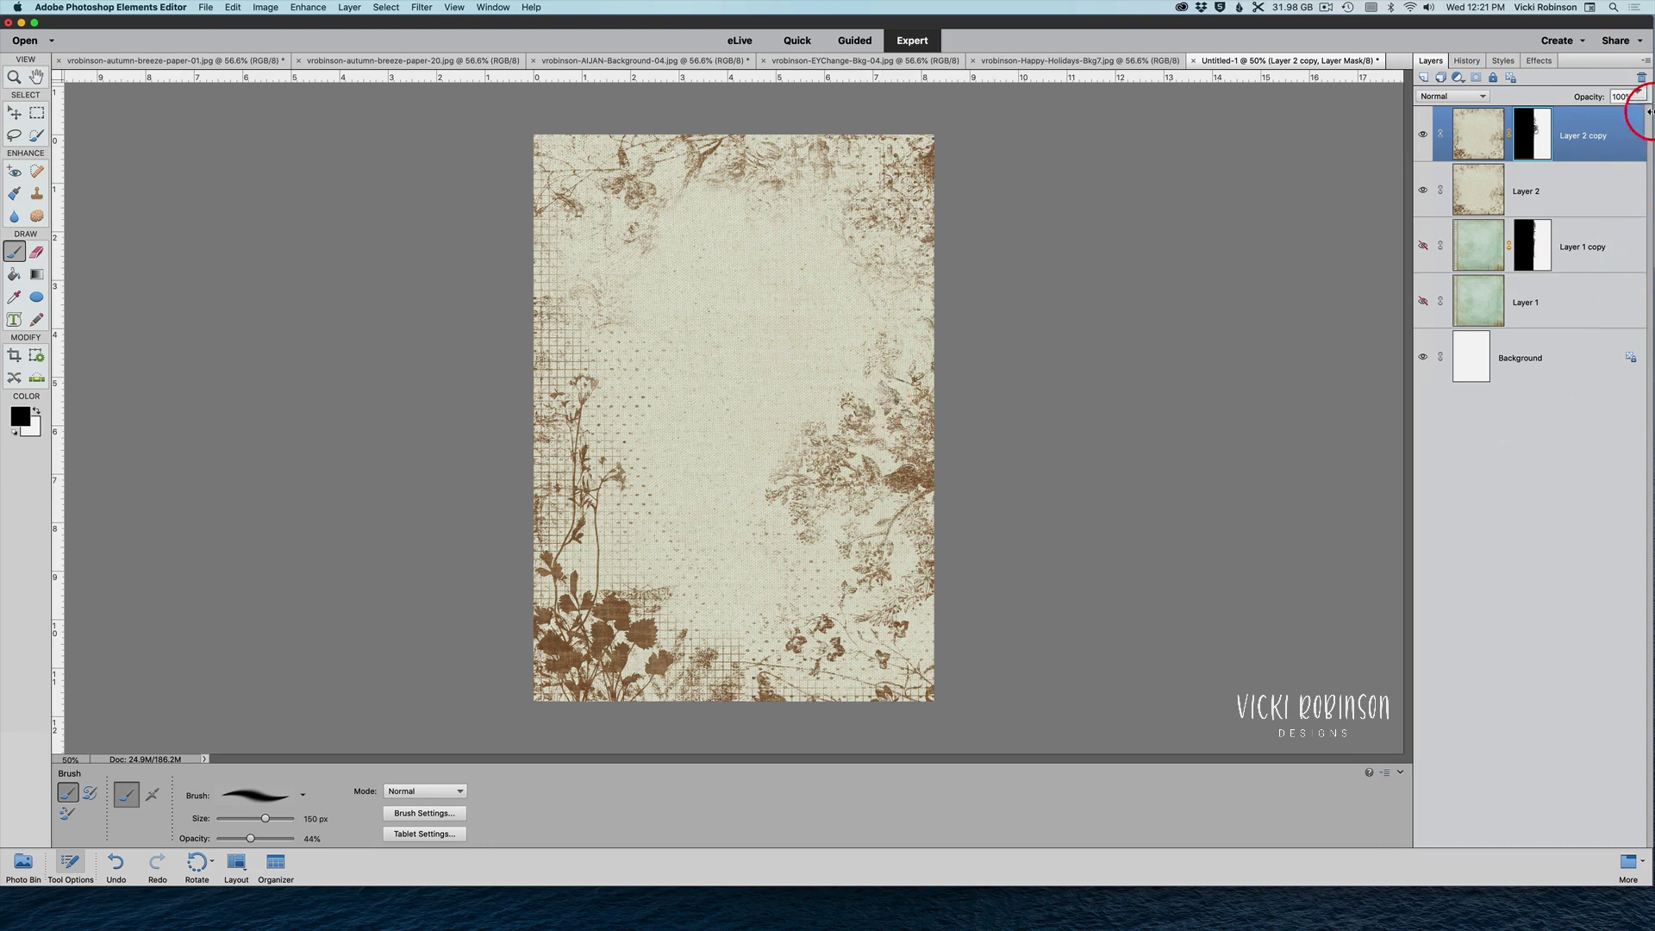
right_click(1607, 136)
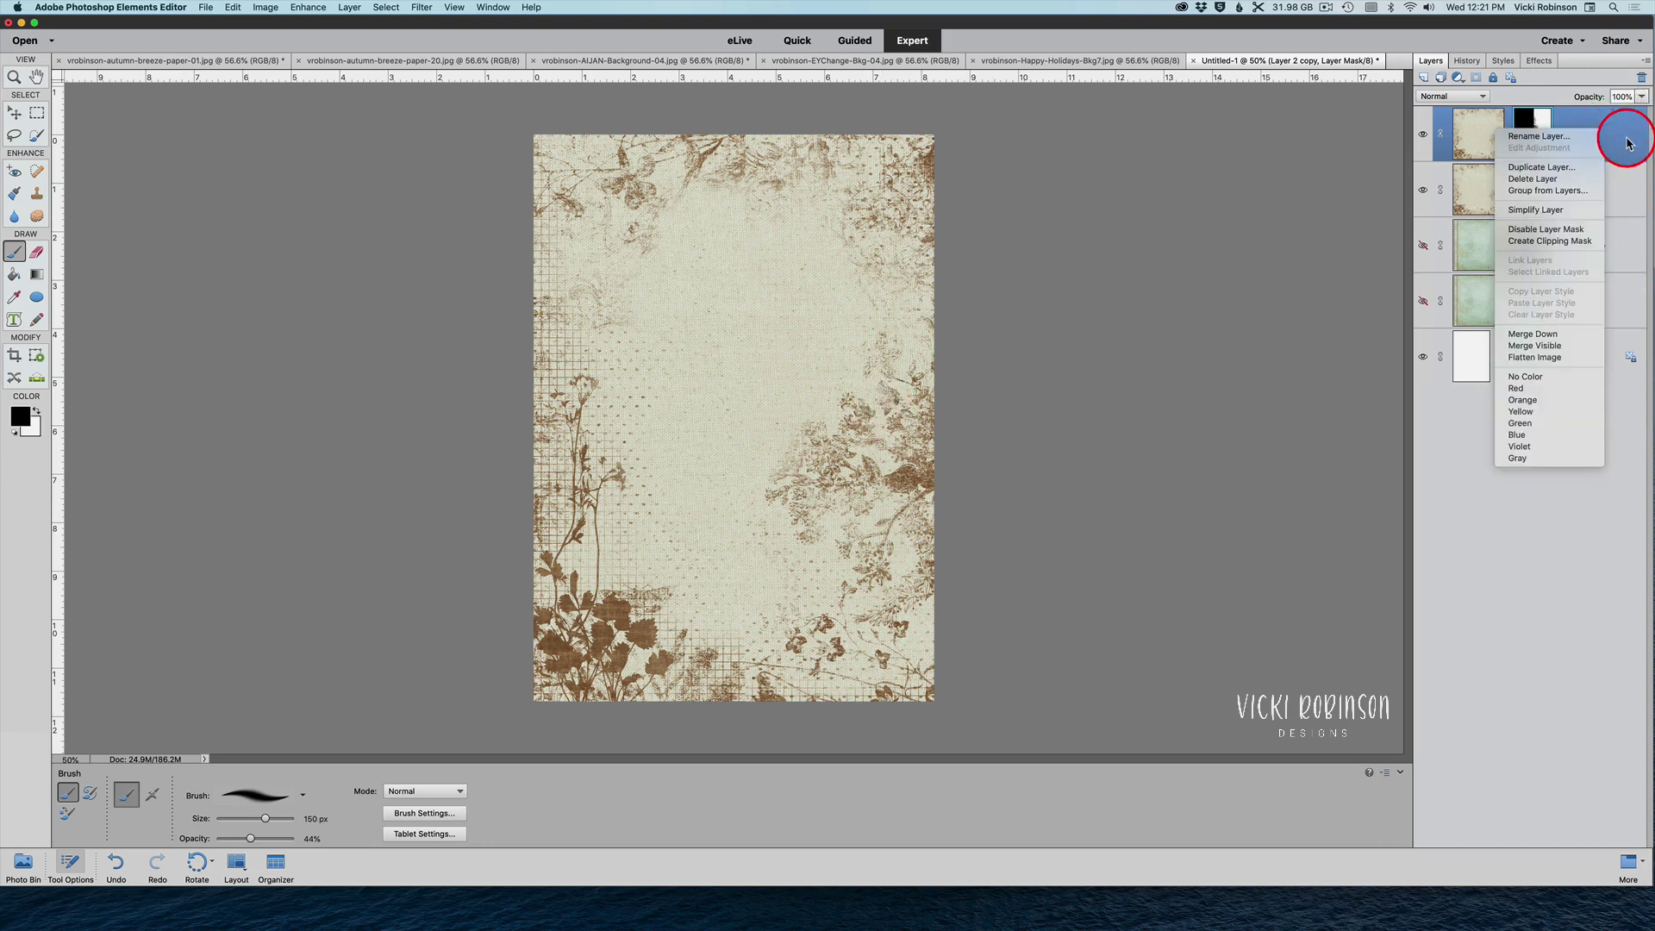
click(1552, 334)
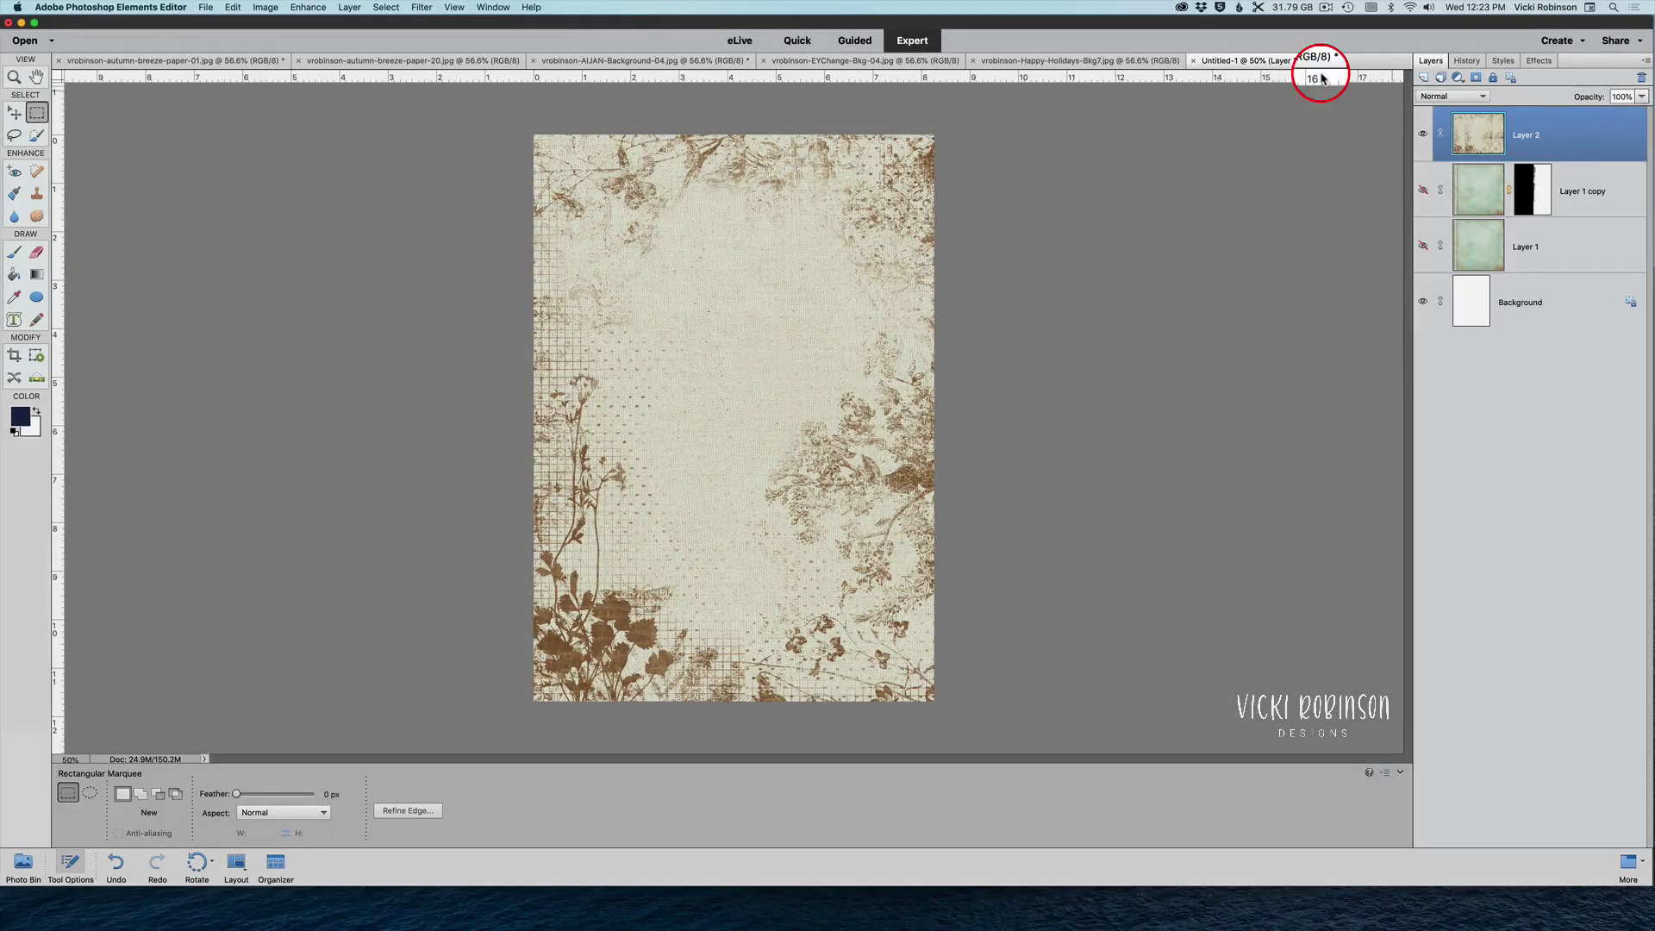
Shift Layer 3 about 3 inches right on the notebook page and hide Layer 2
click(789, 61)
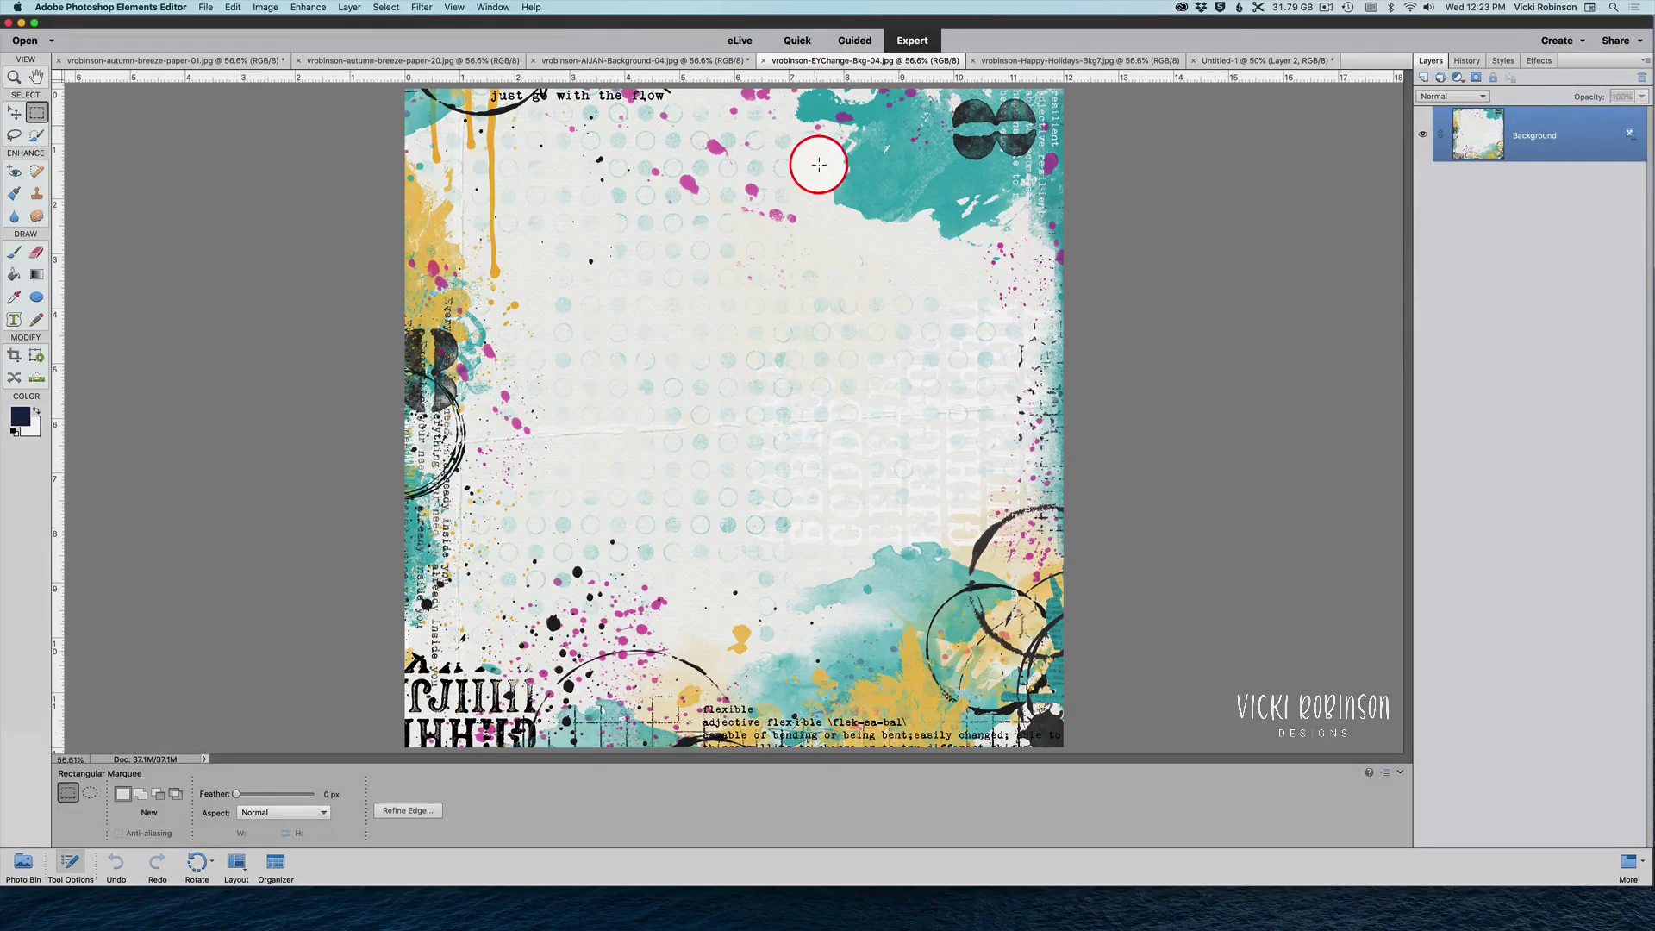
key(v)
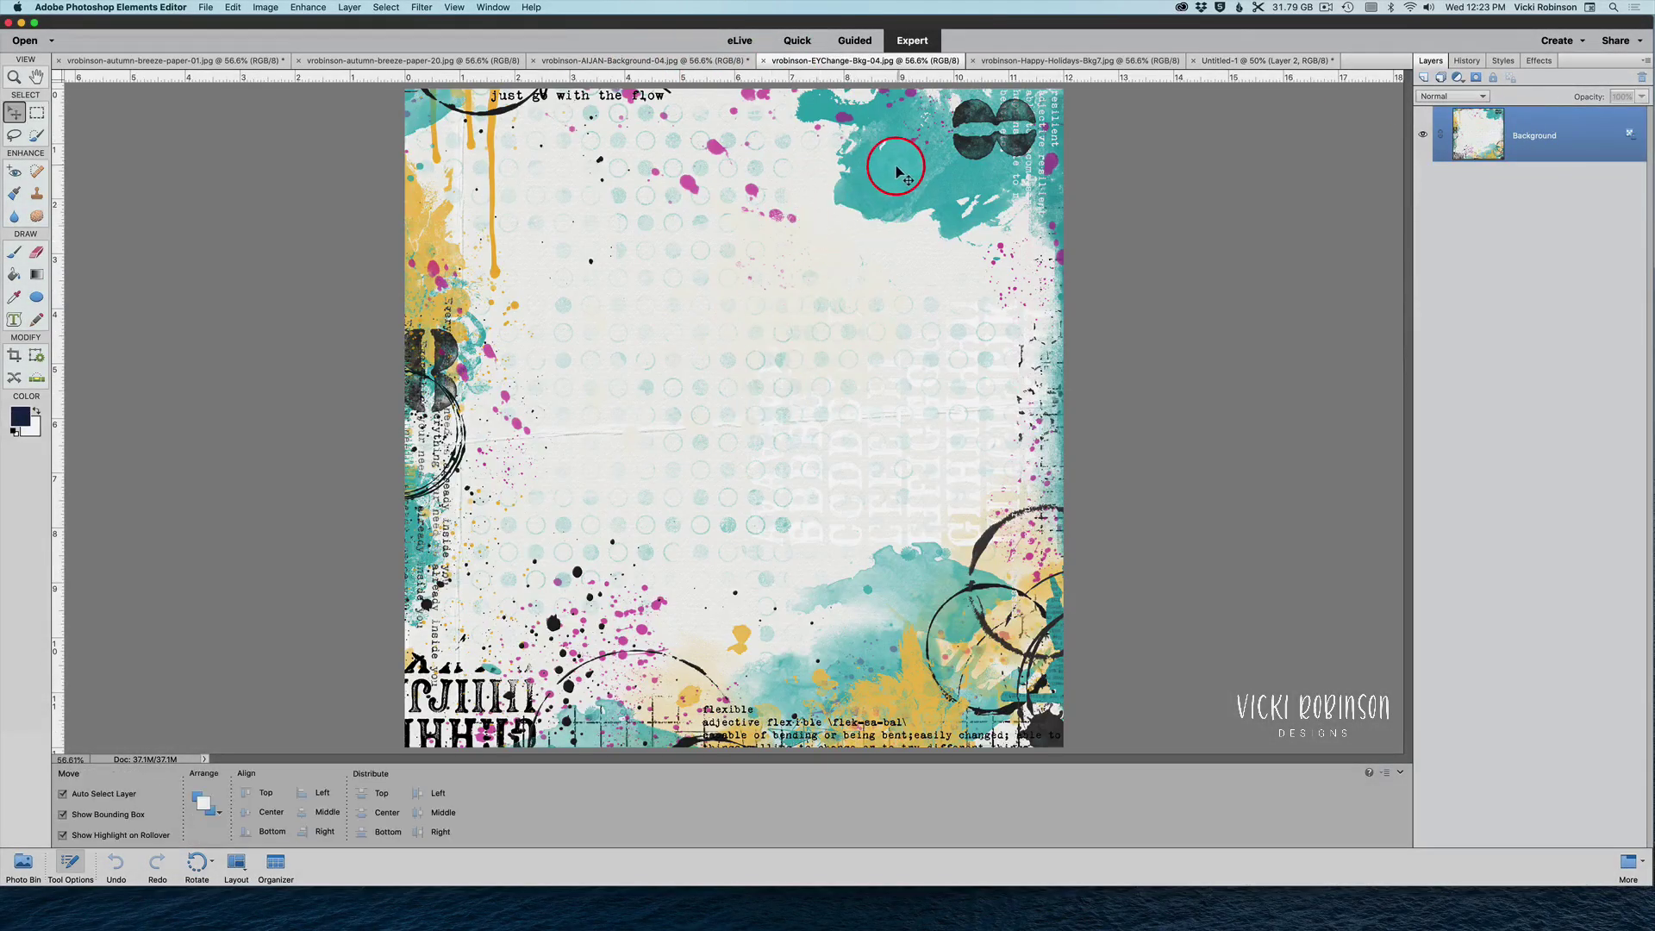
click(1209, 62)
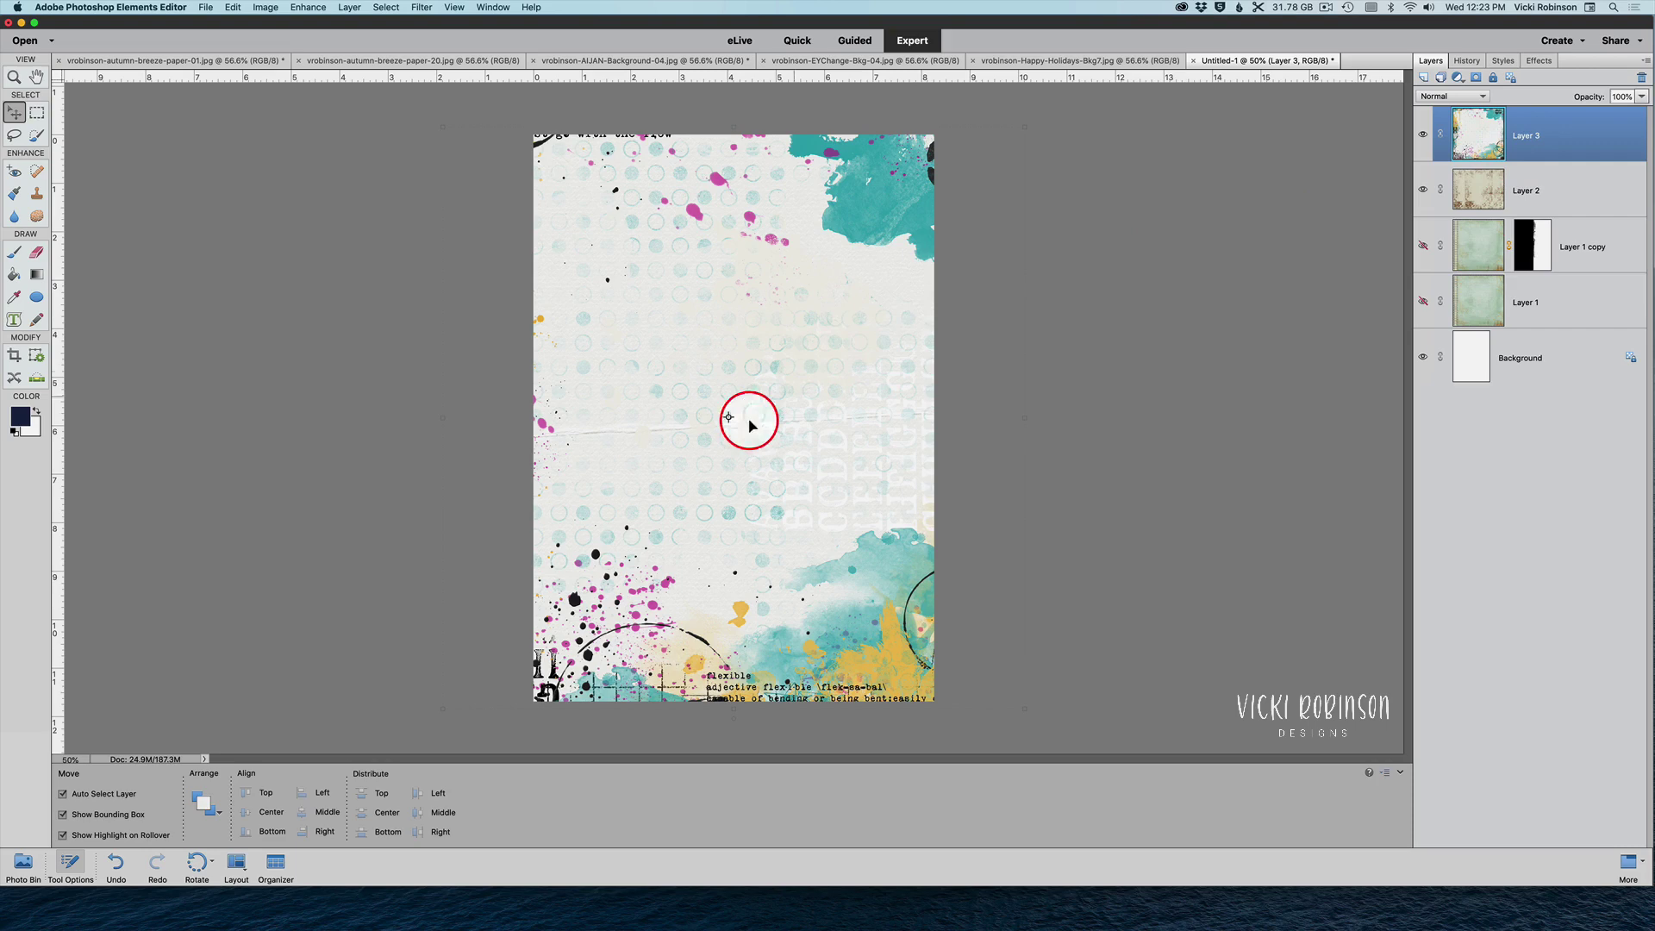
drag(873, 565, 967, 565)
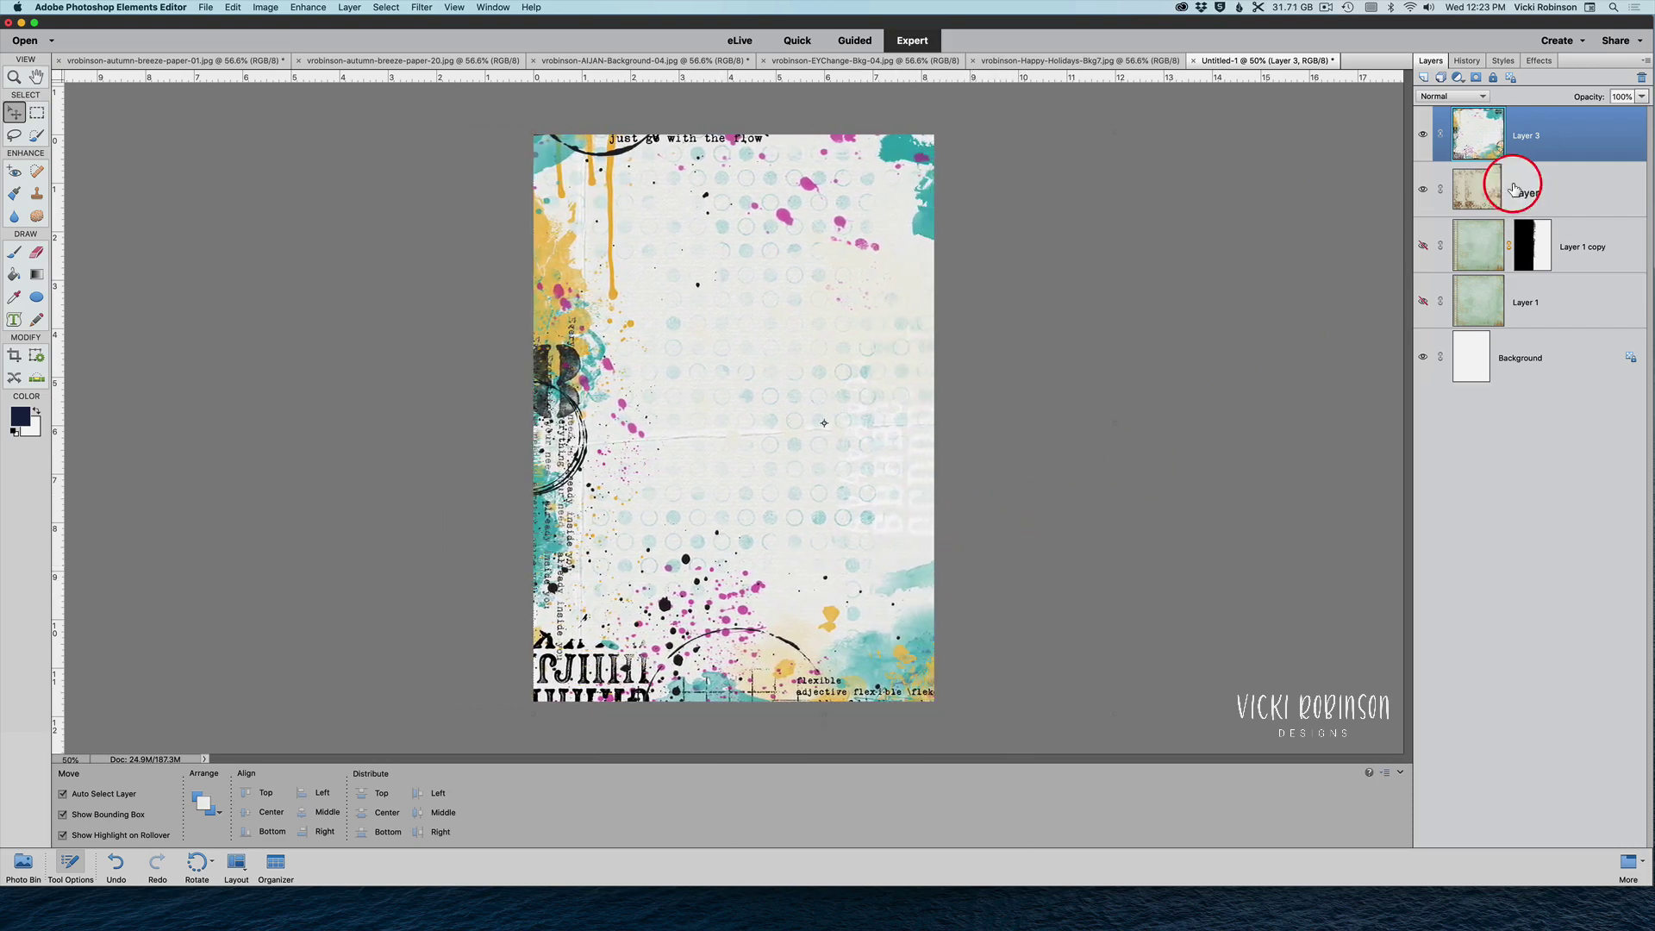
click(1423, 190)
Scale Layer 3 to 97.96% and reposition it on the page
key(super+t)
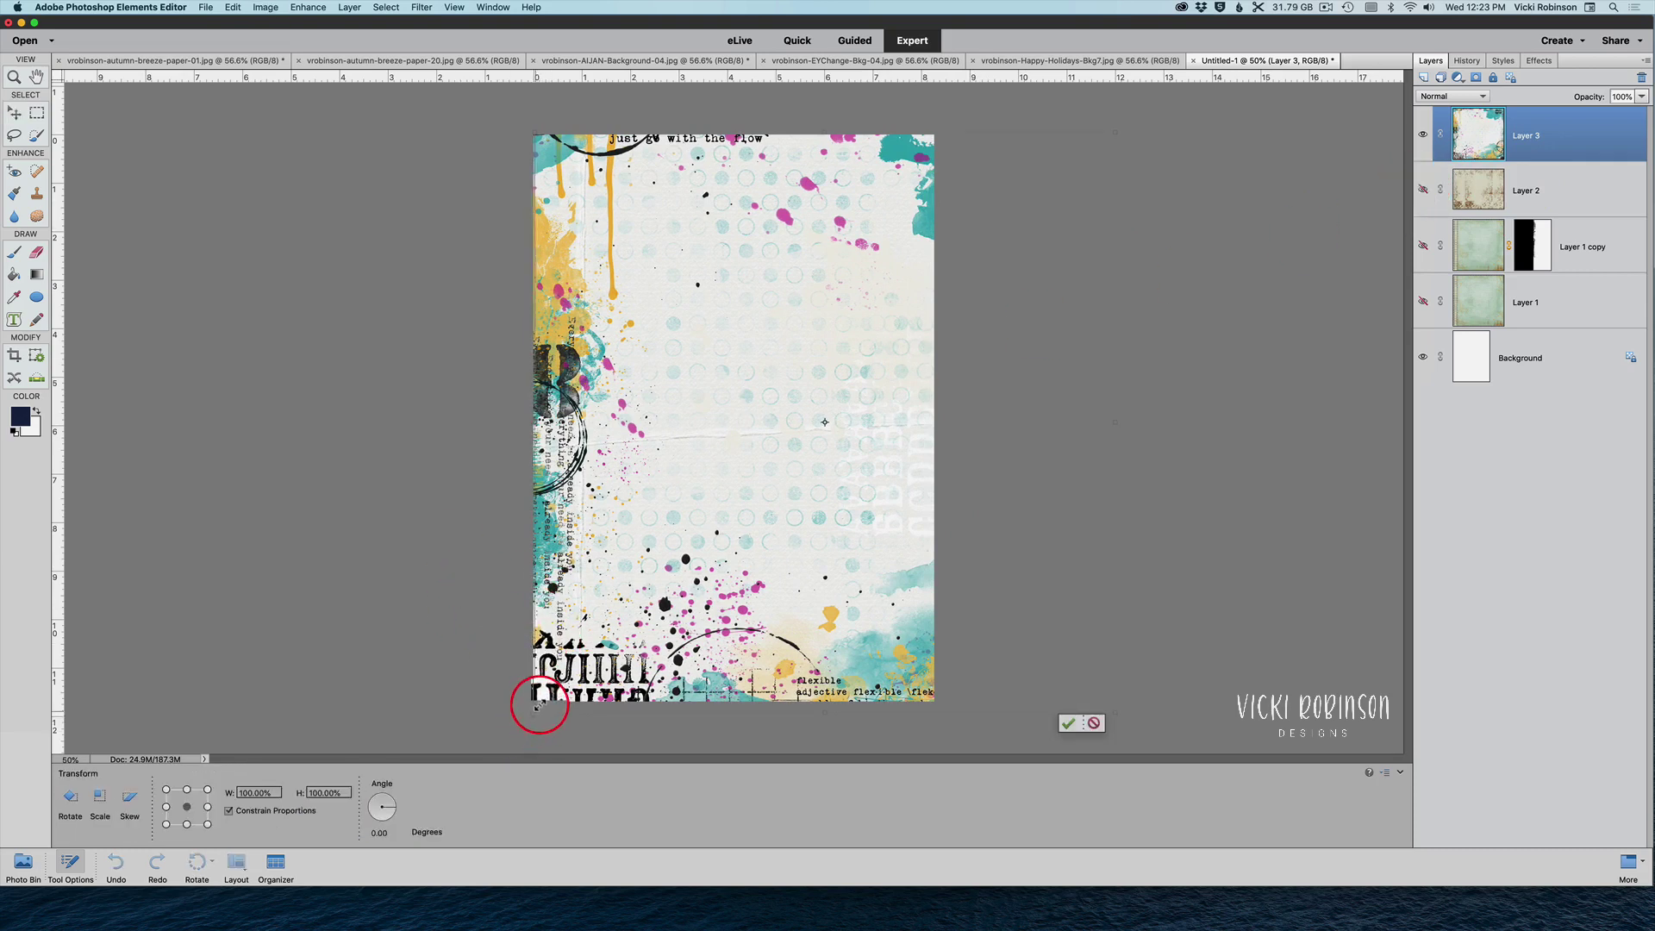
drag(538, 704, 543, 690)
drag(658, 584, 648, 597)
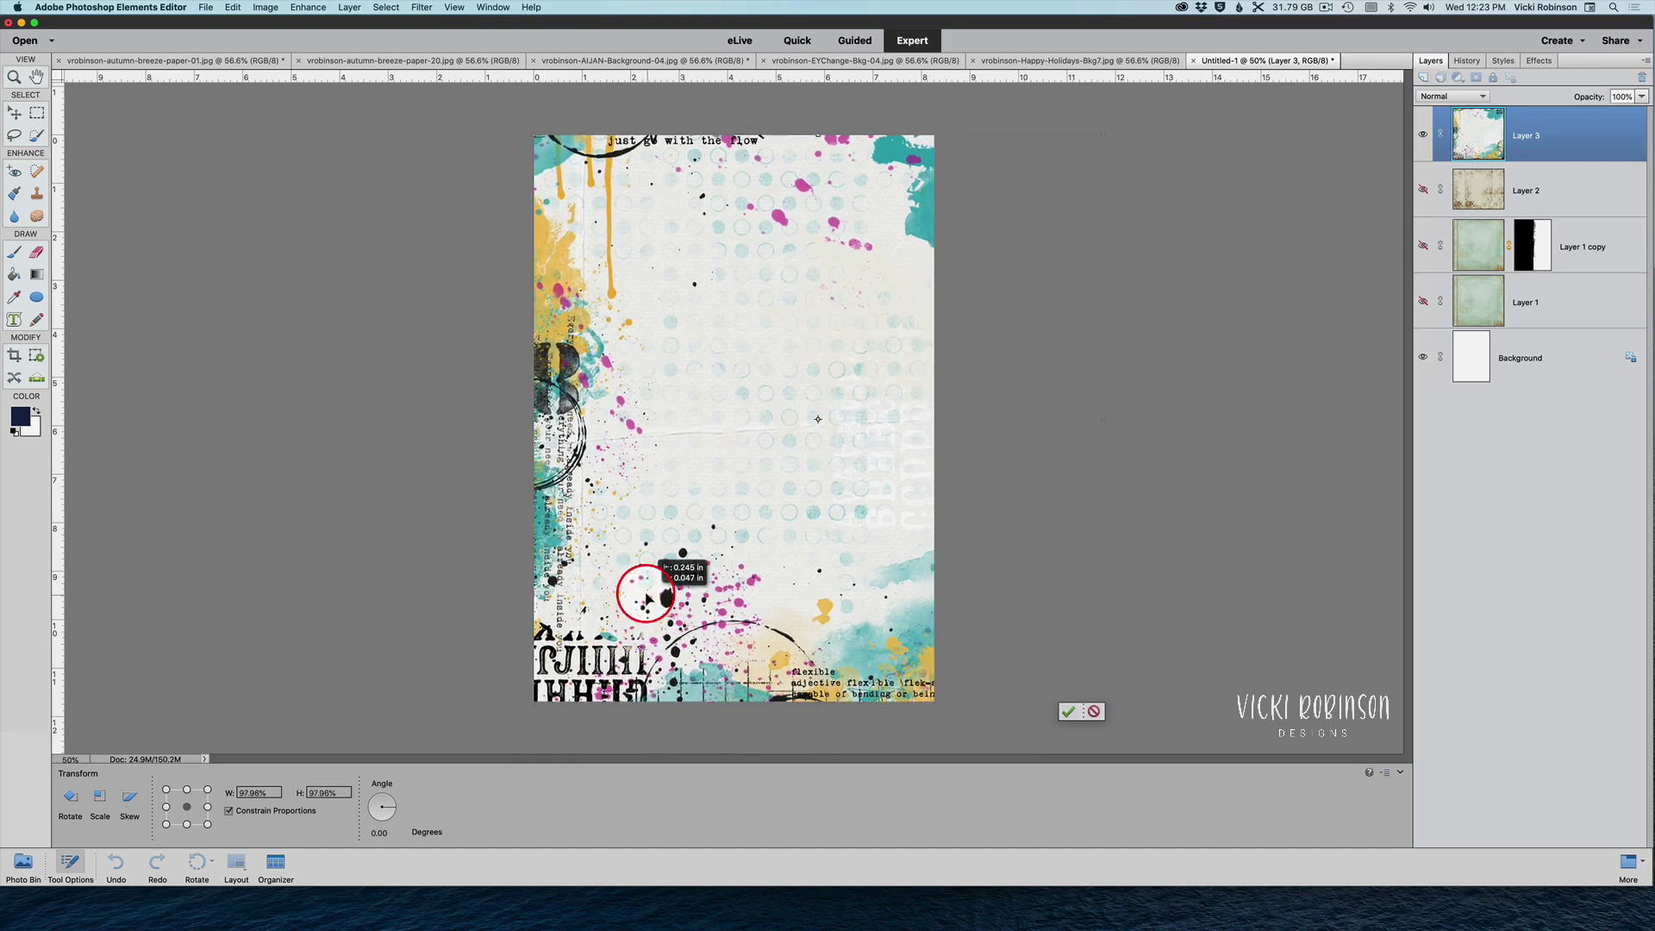
click(1057, 713)
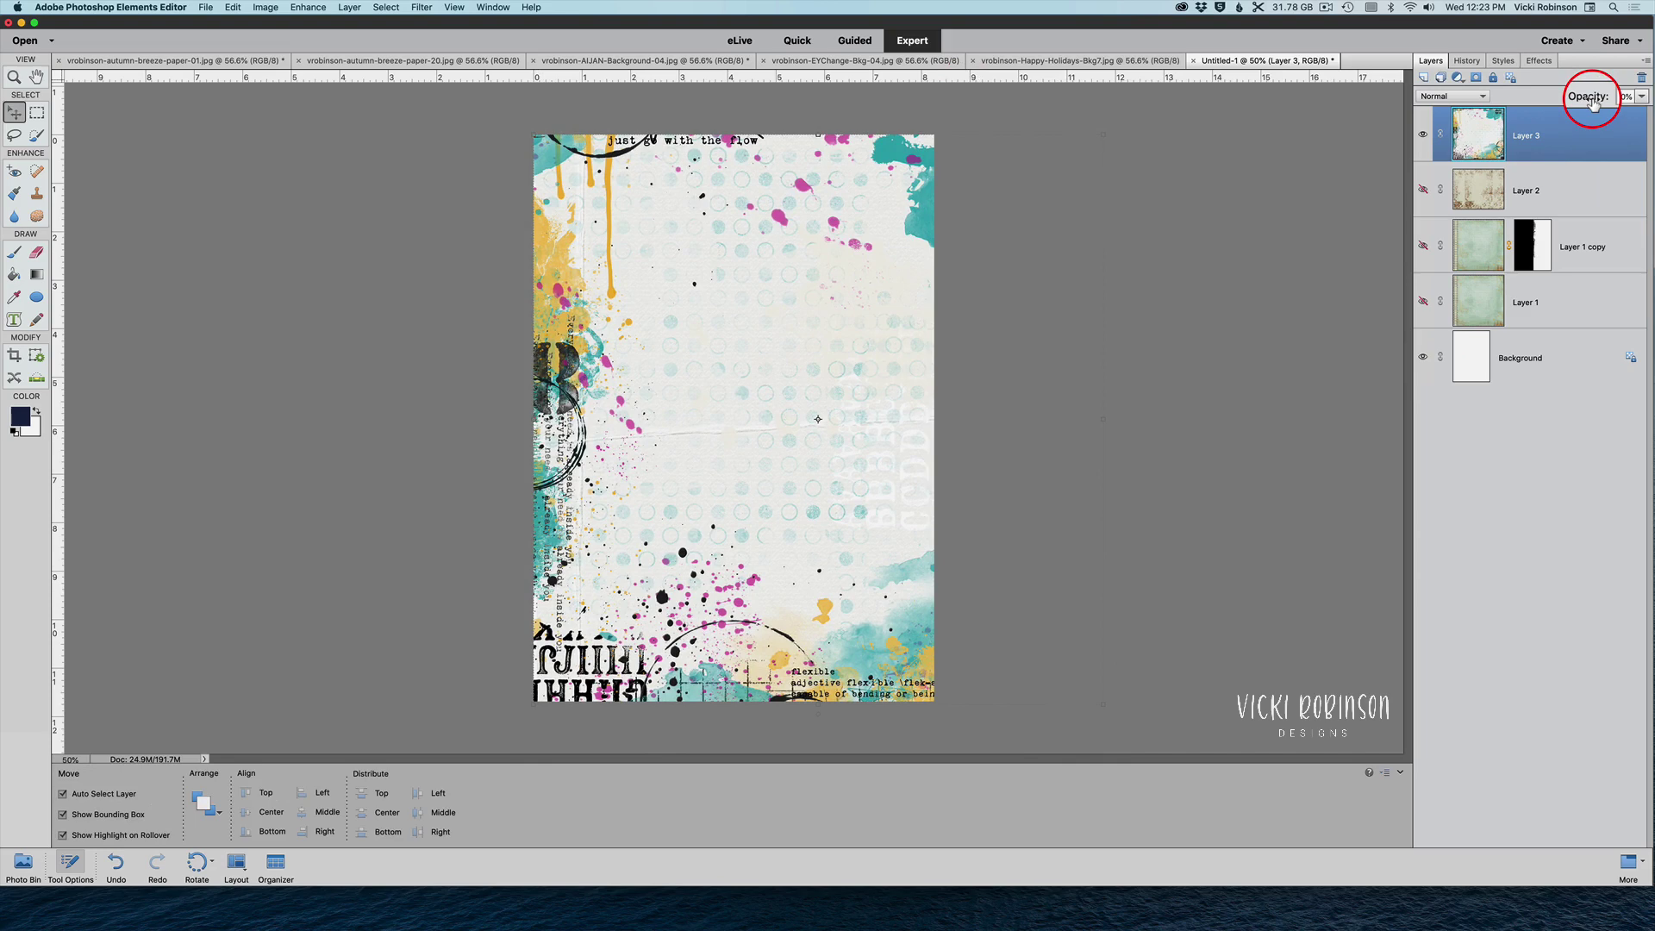
Duplicate Layer 3, shift the copy left and lower its opacity to 26%
key(super+j)
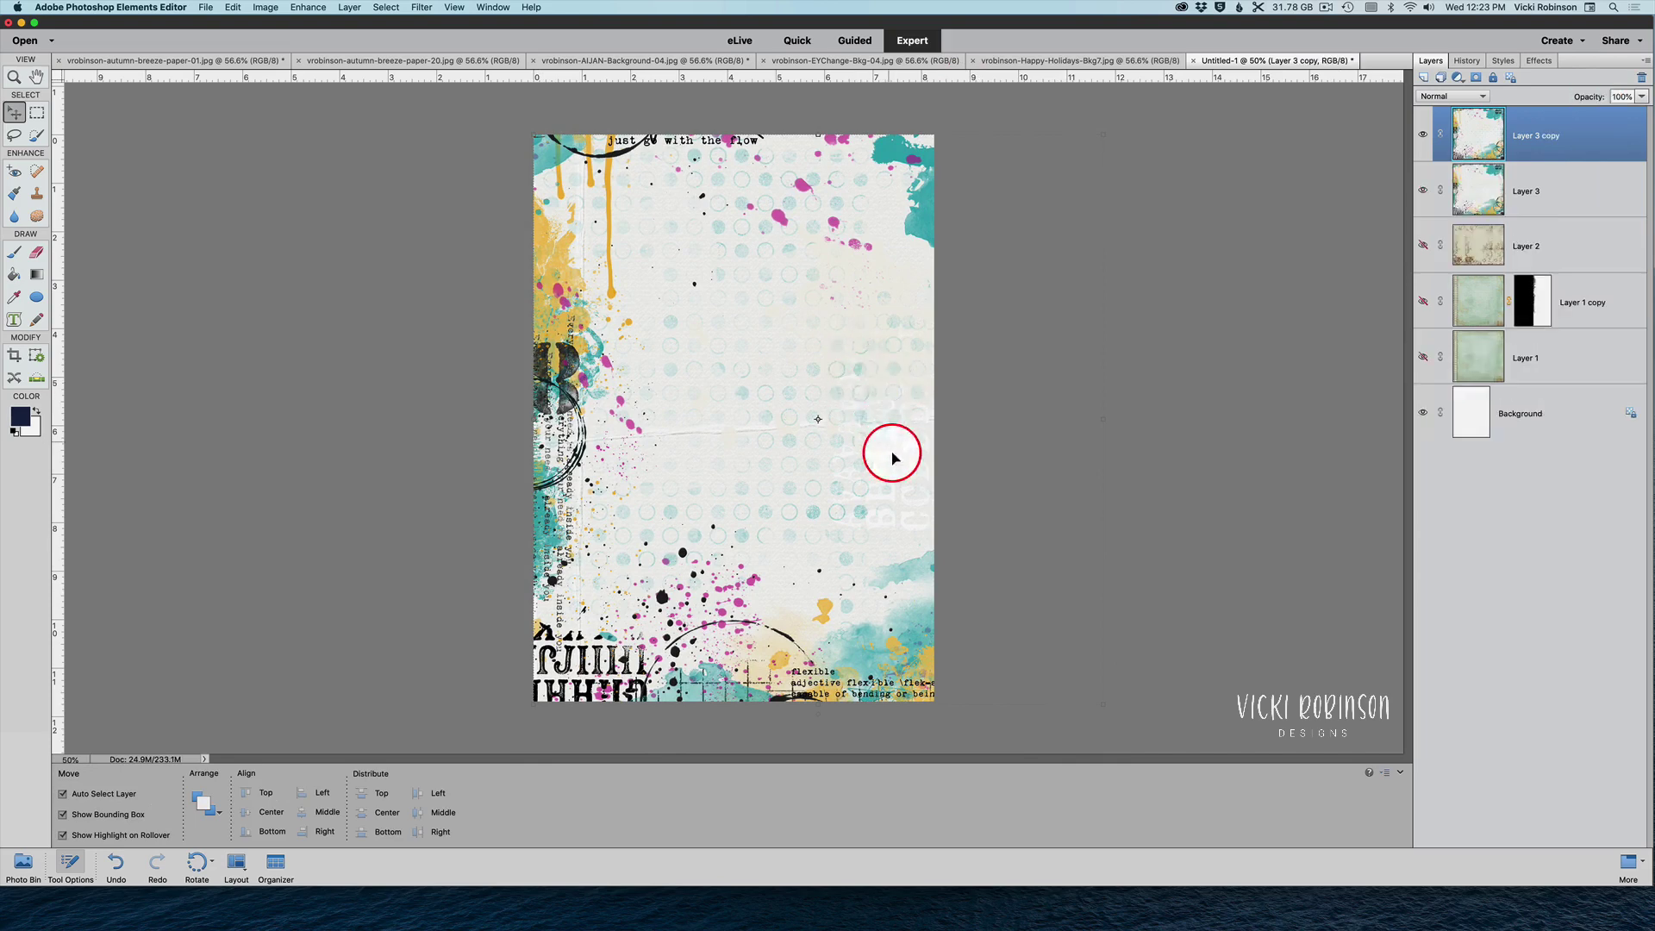
drag(919, 619, 750, 635)
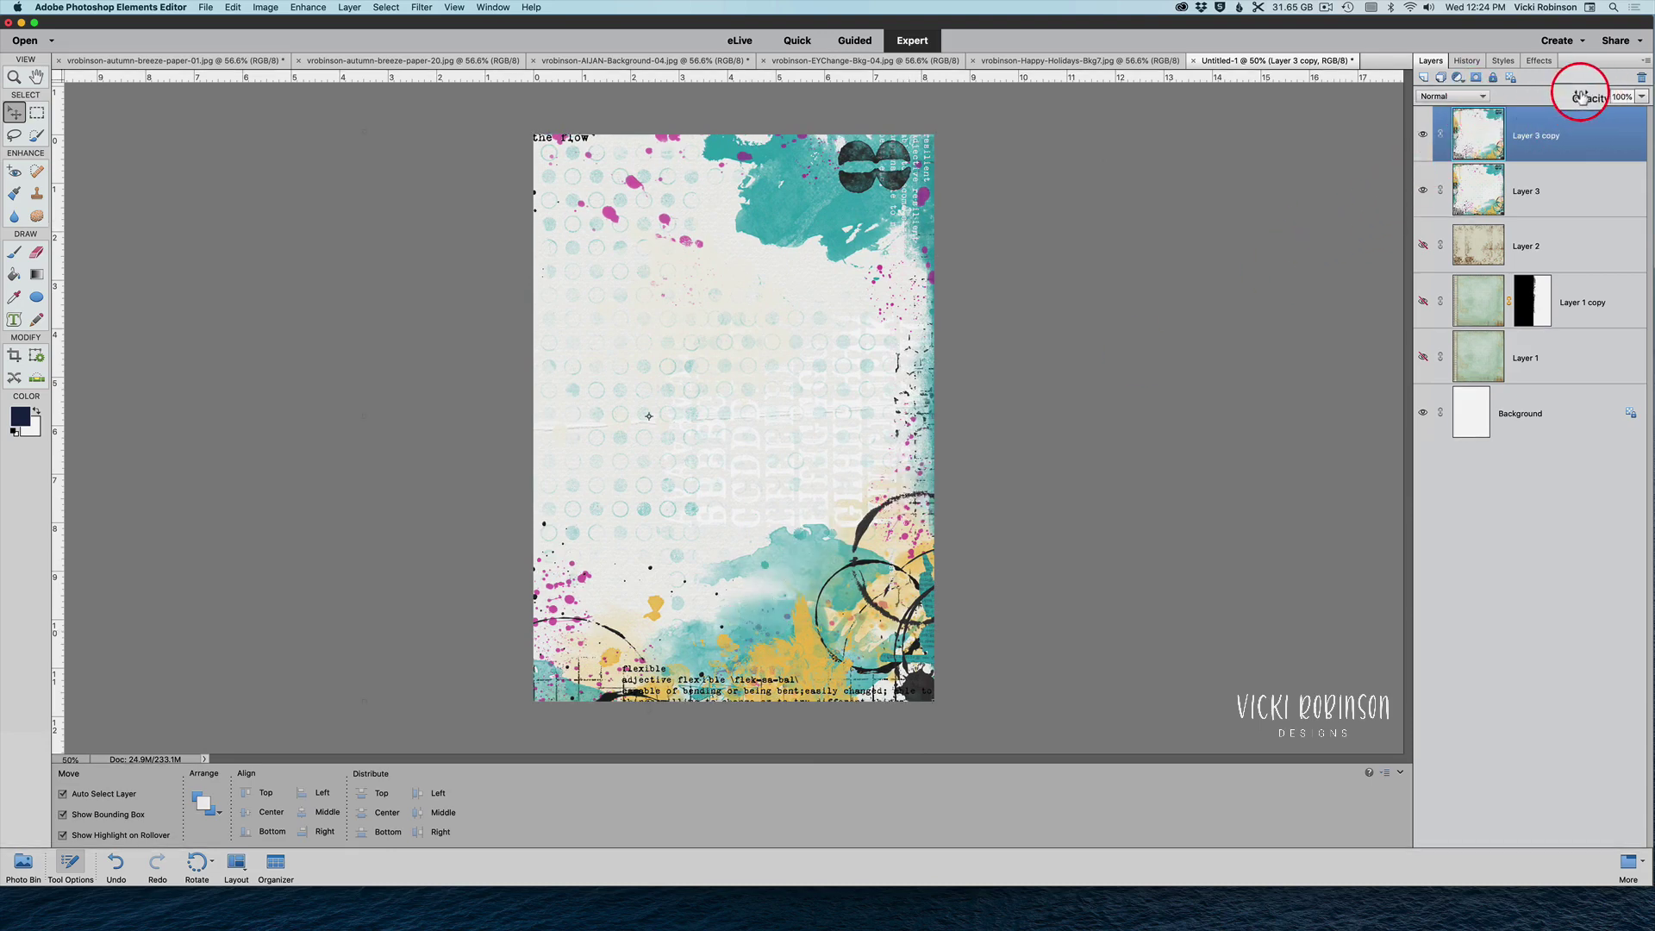
drag(1603, 96, 1584, 100)
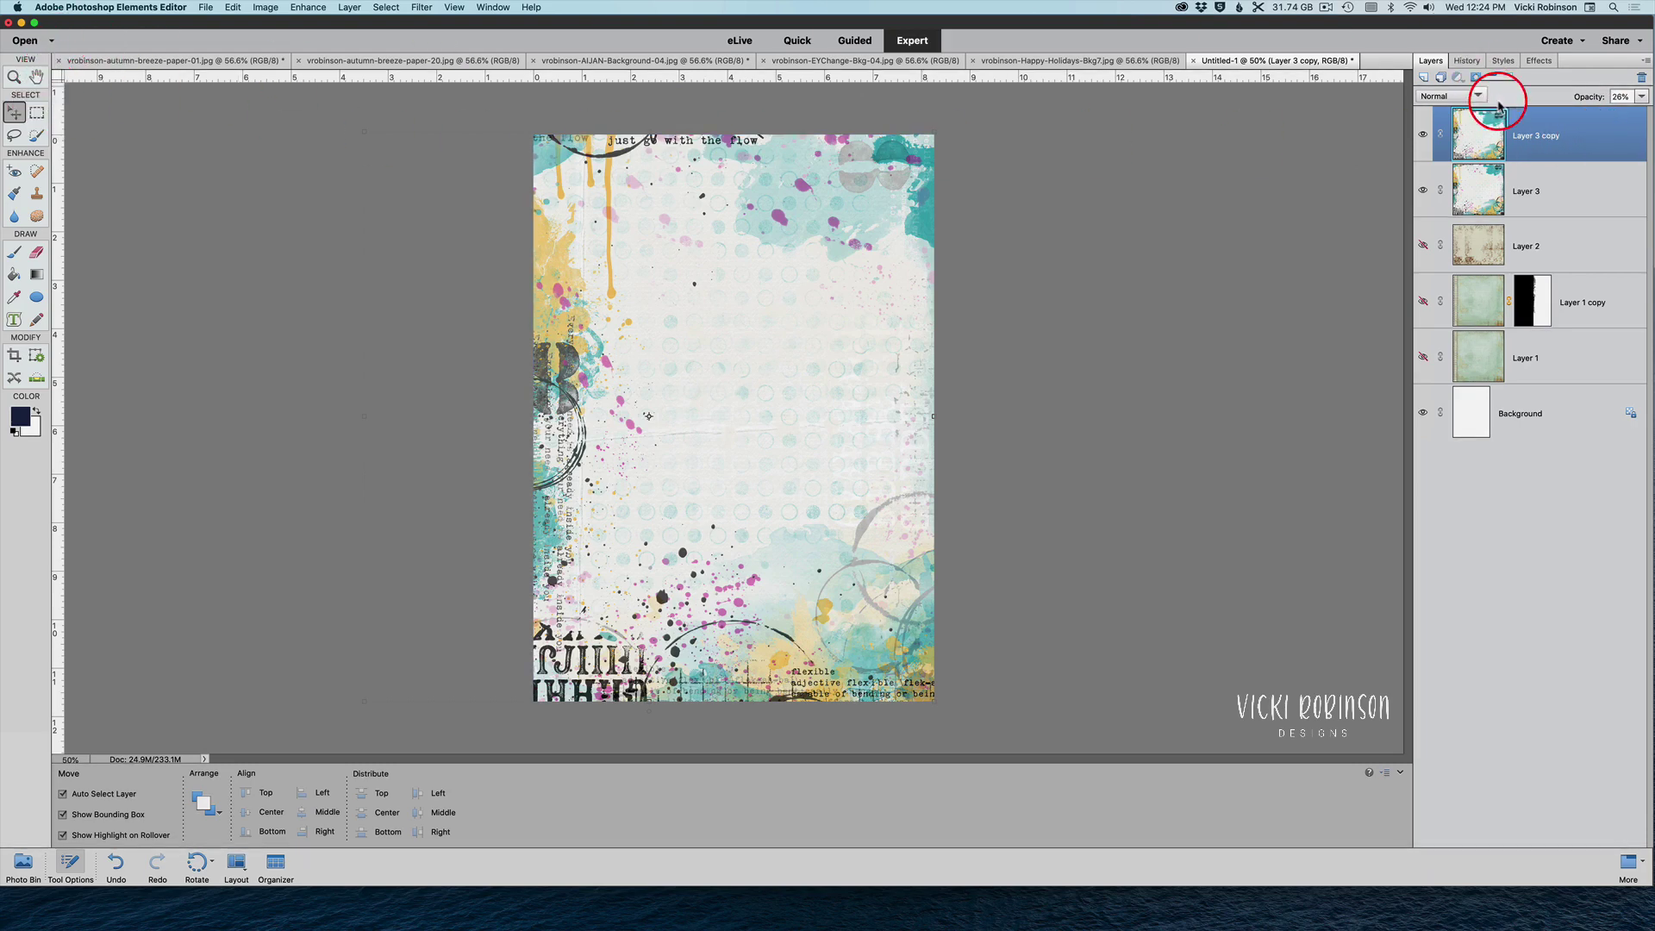
Add a mask to Layer 3 copy and fill a rectangle over the page's left part with black
click(1477, 79)
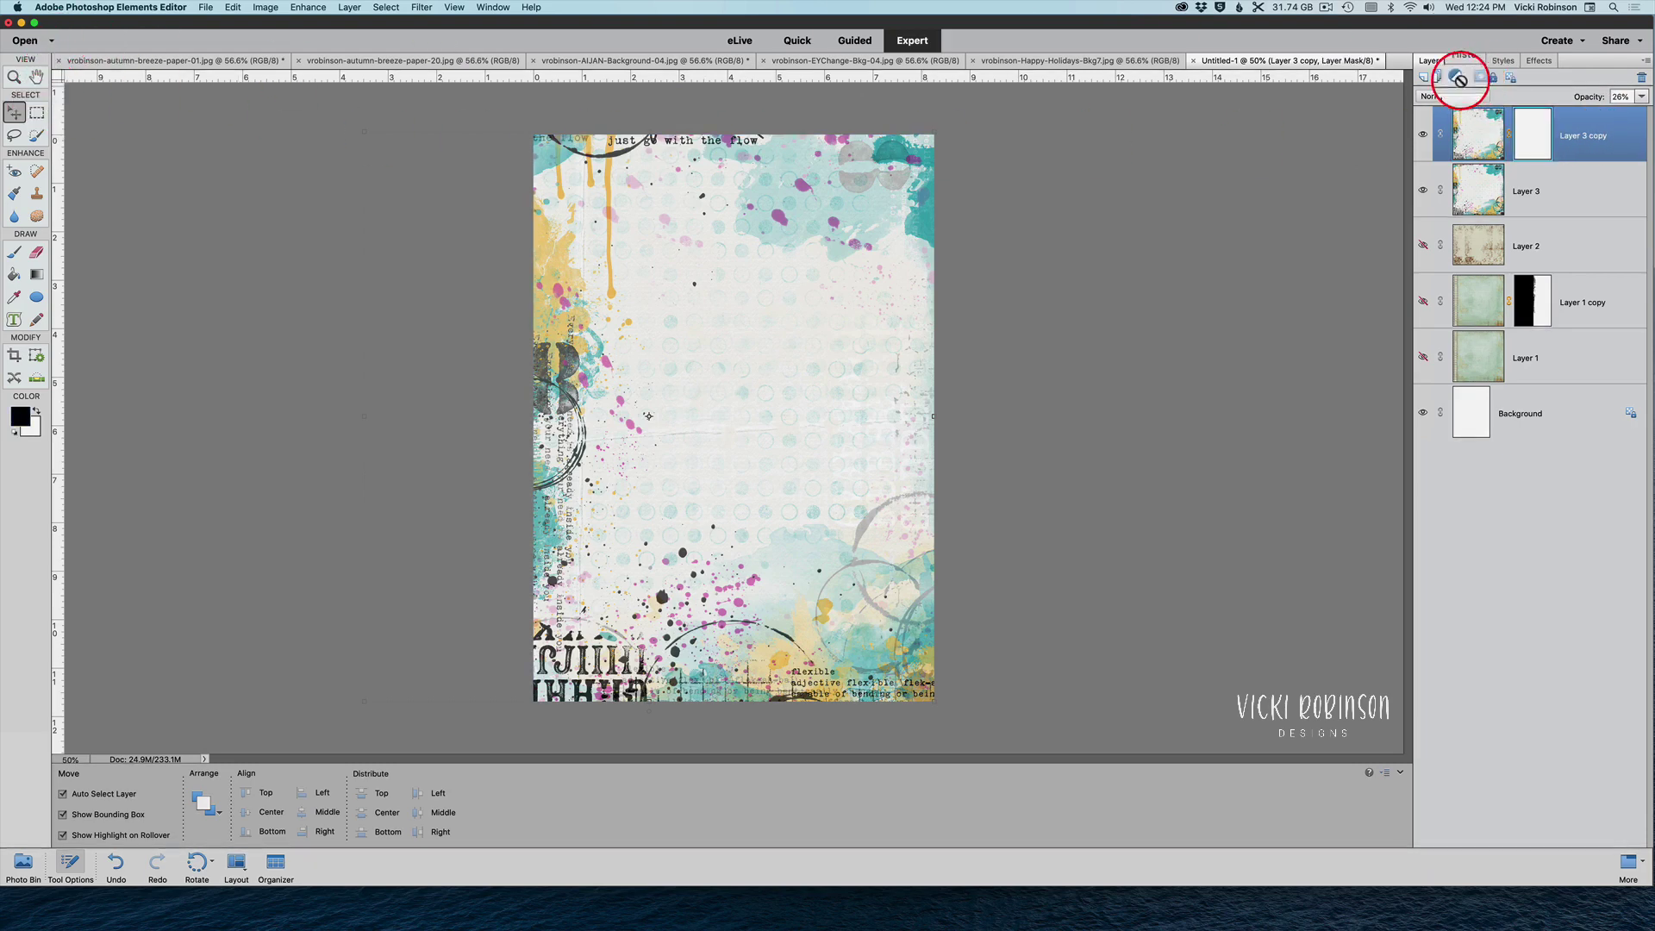
click(38, 115)
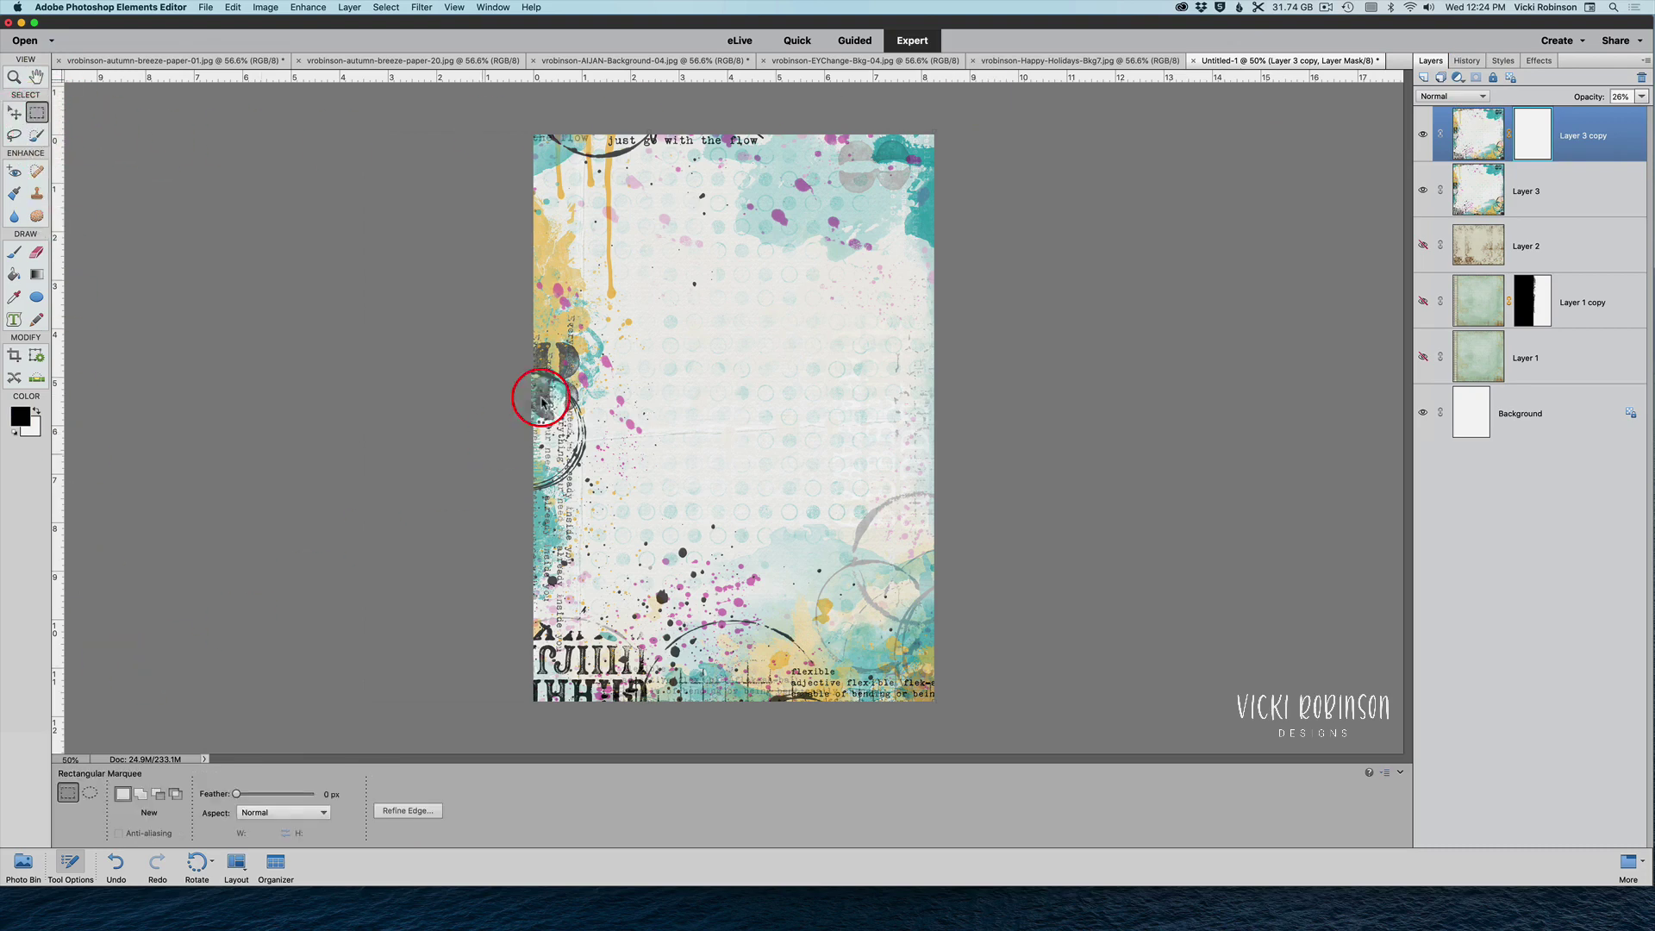
drag(725, 129, 476, 743)
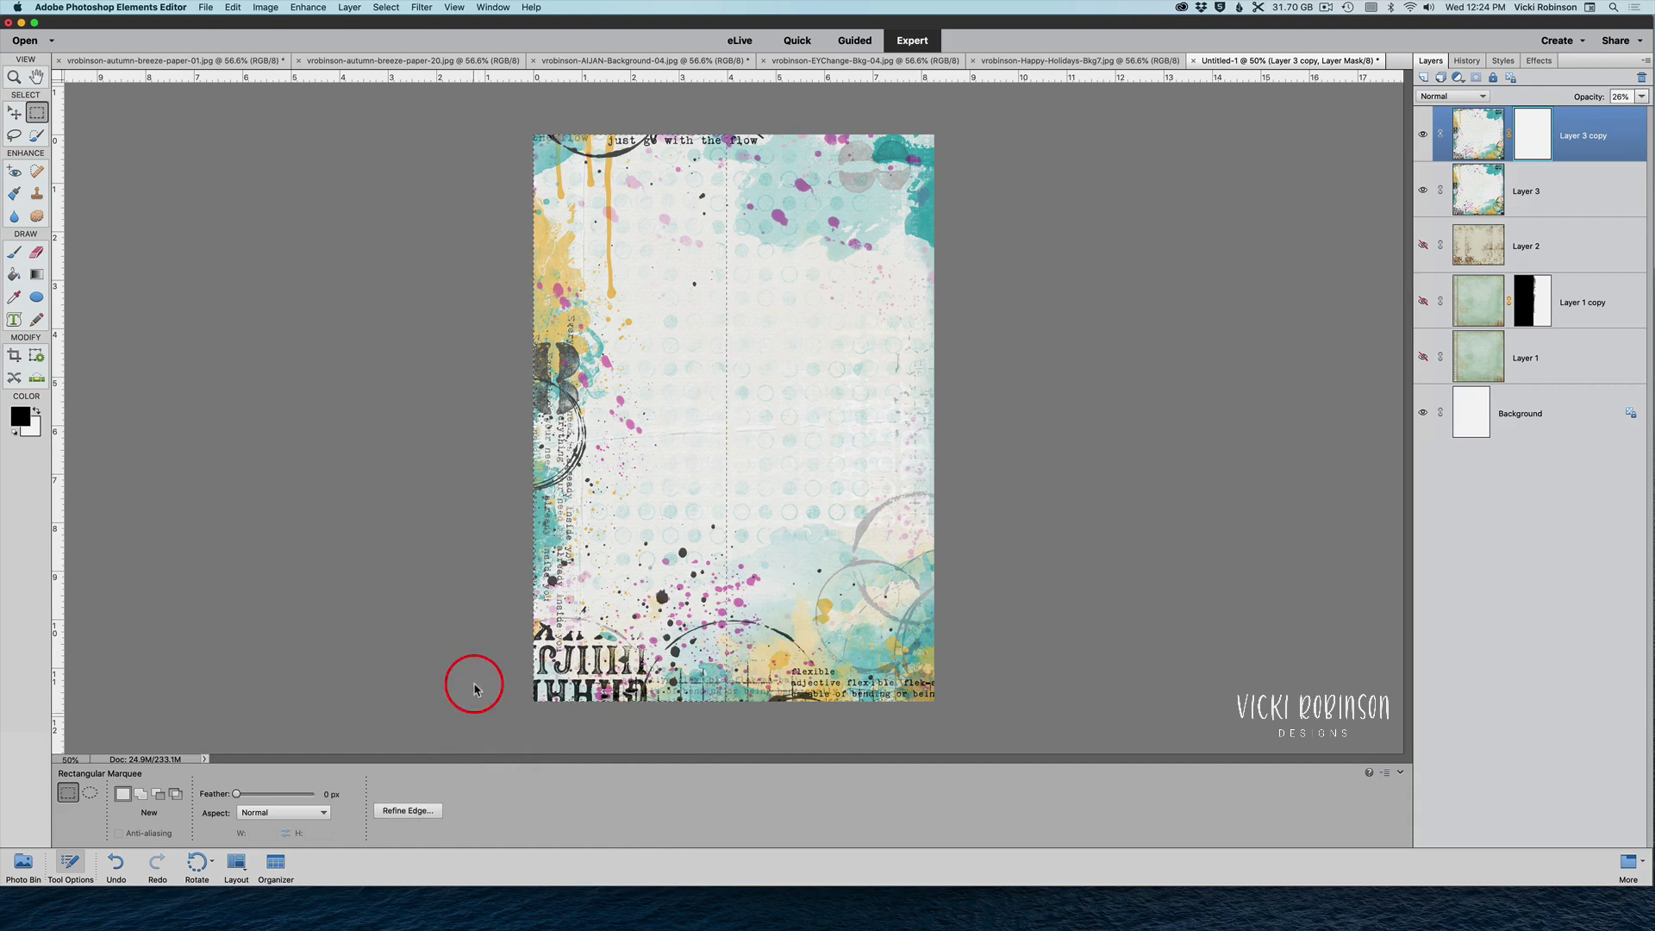
click(233, 7)
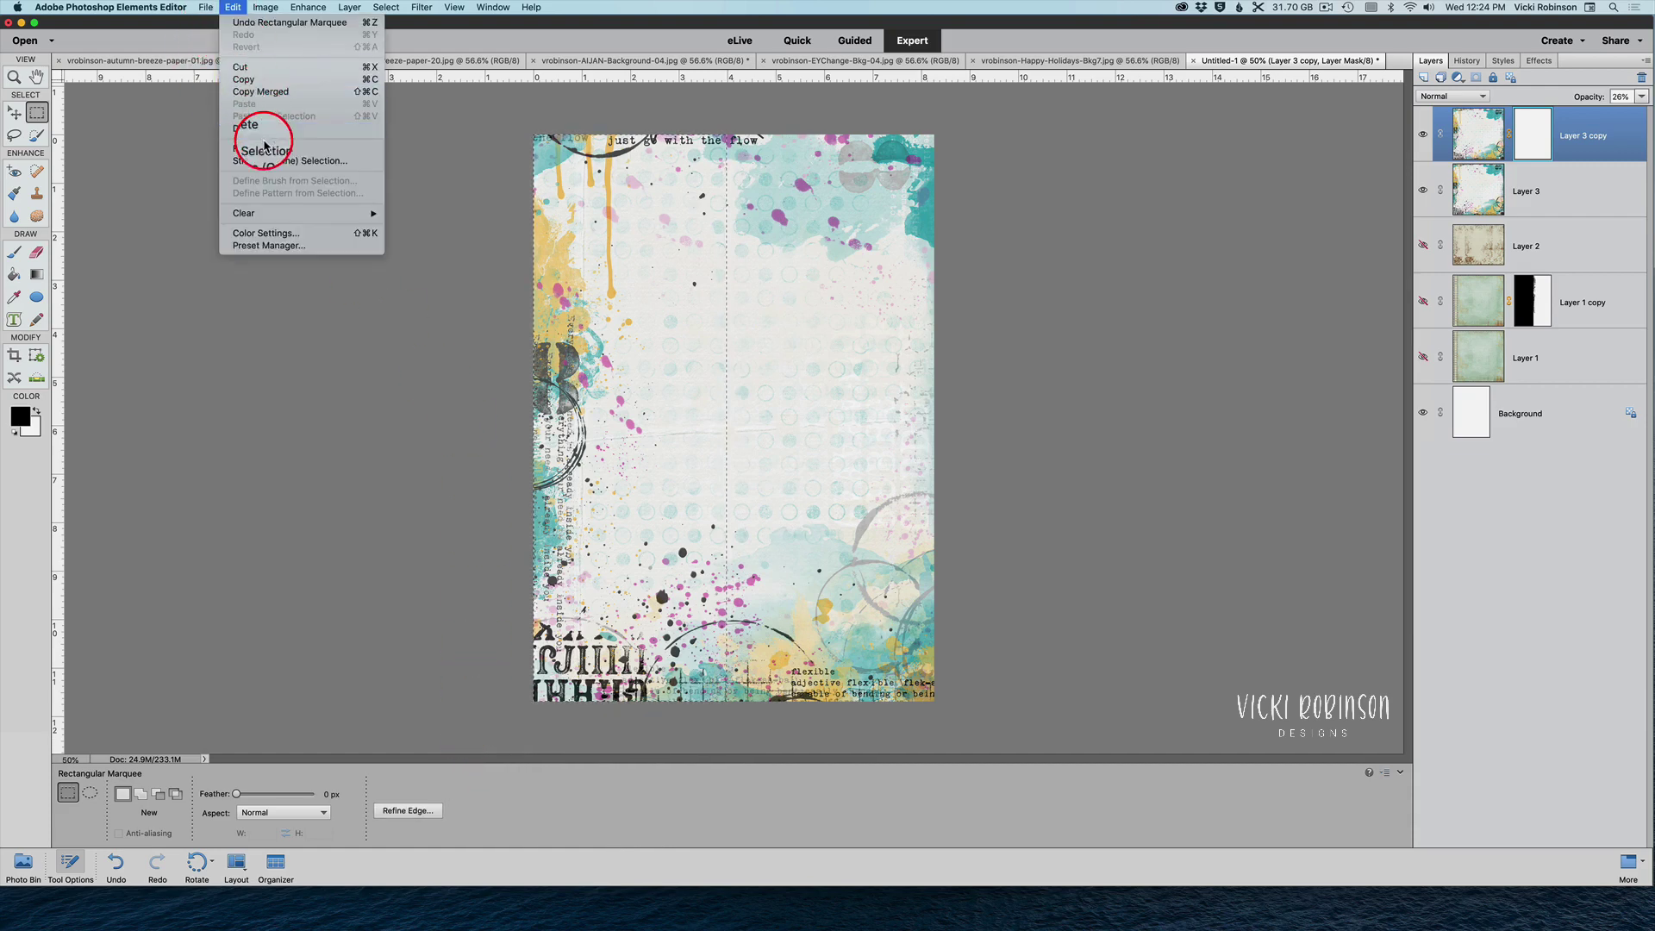
click(260, 149)
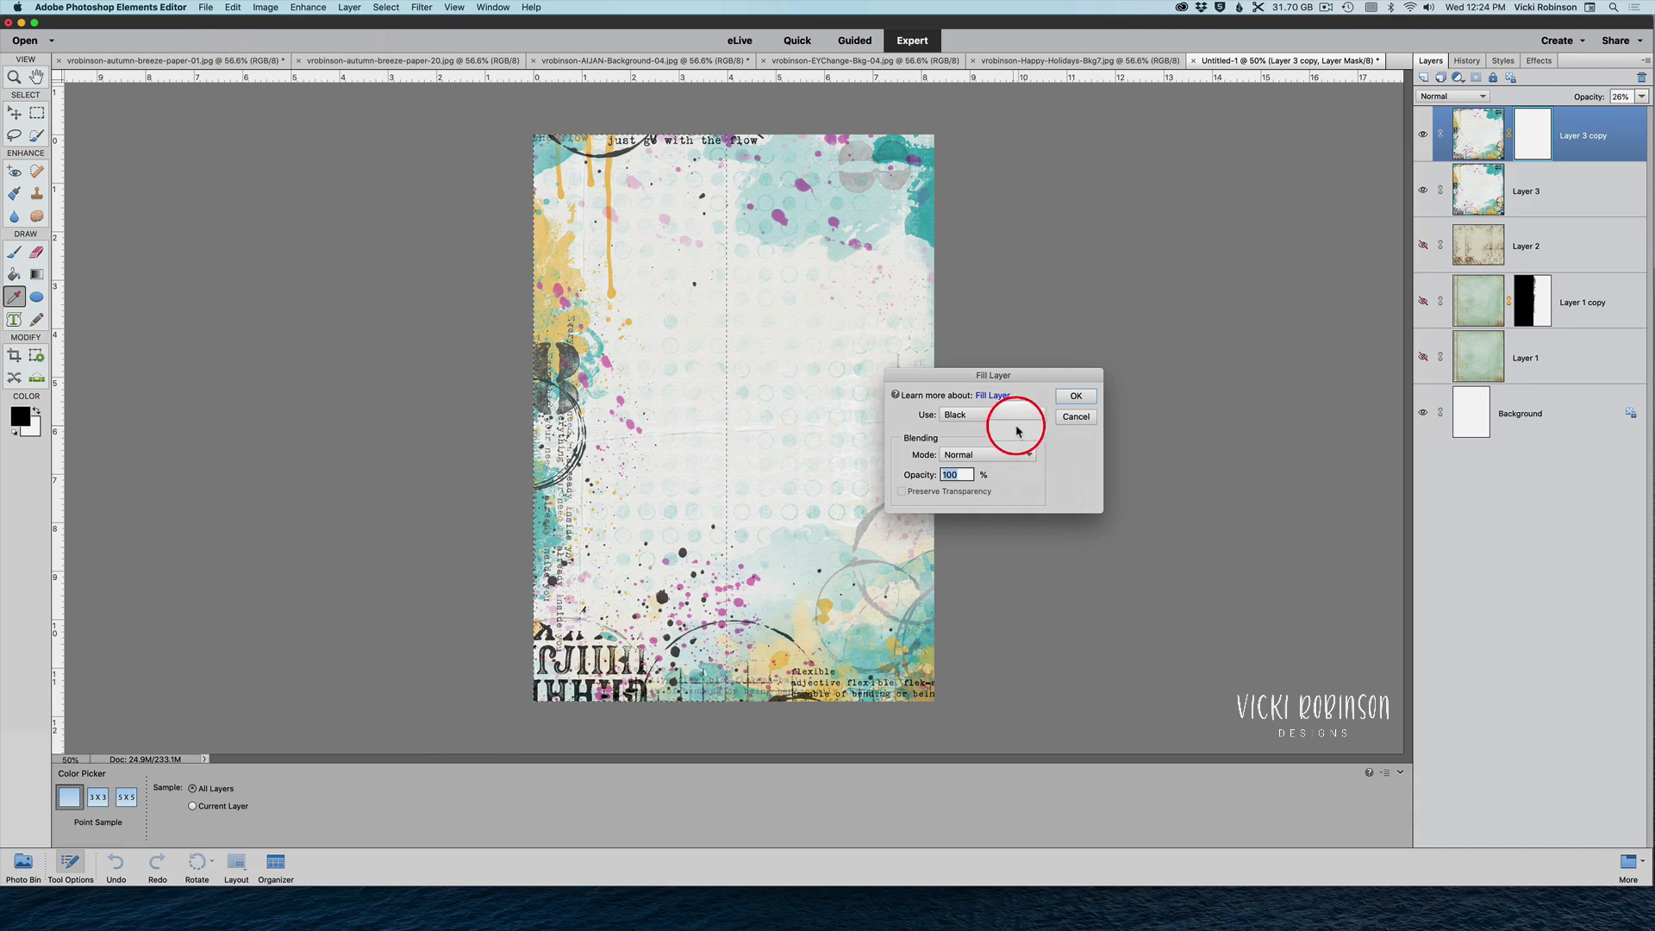
click(1076, 396)
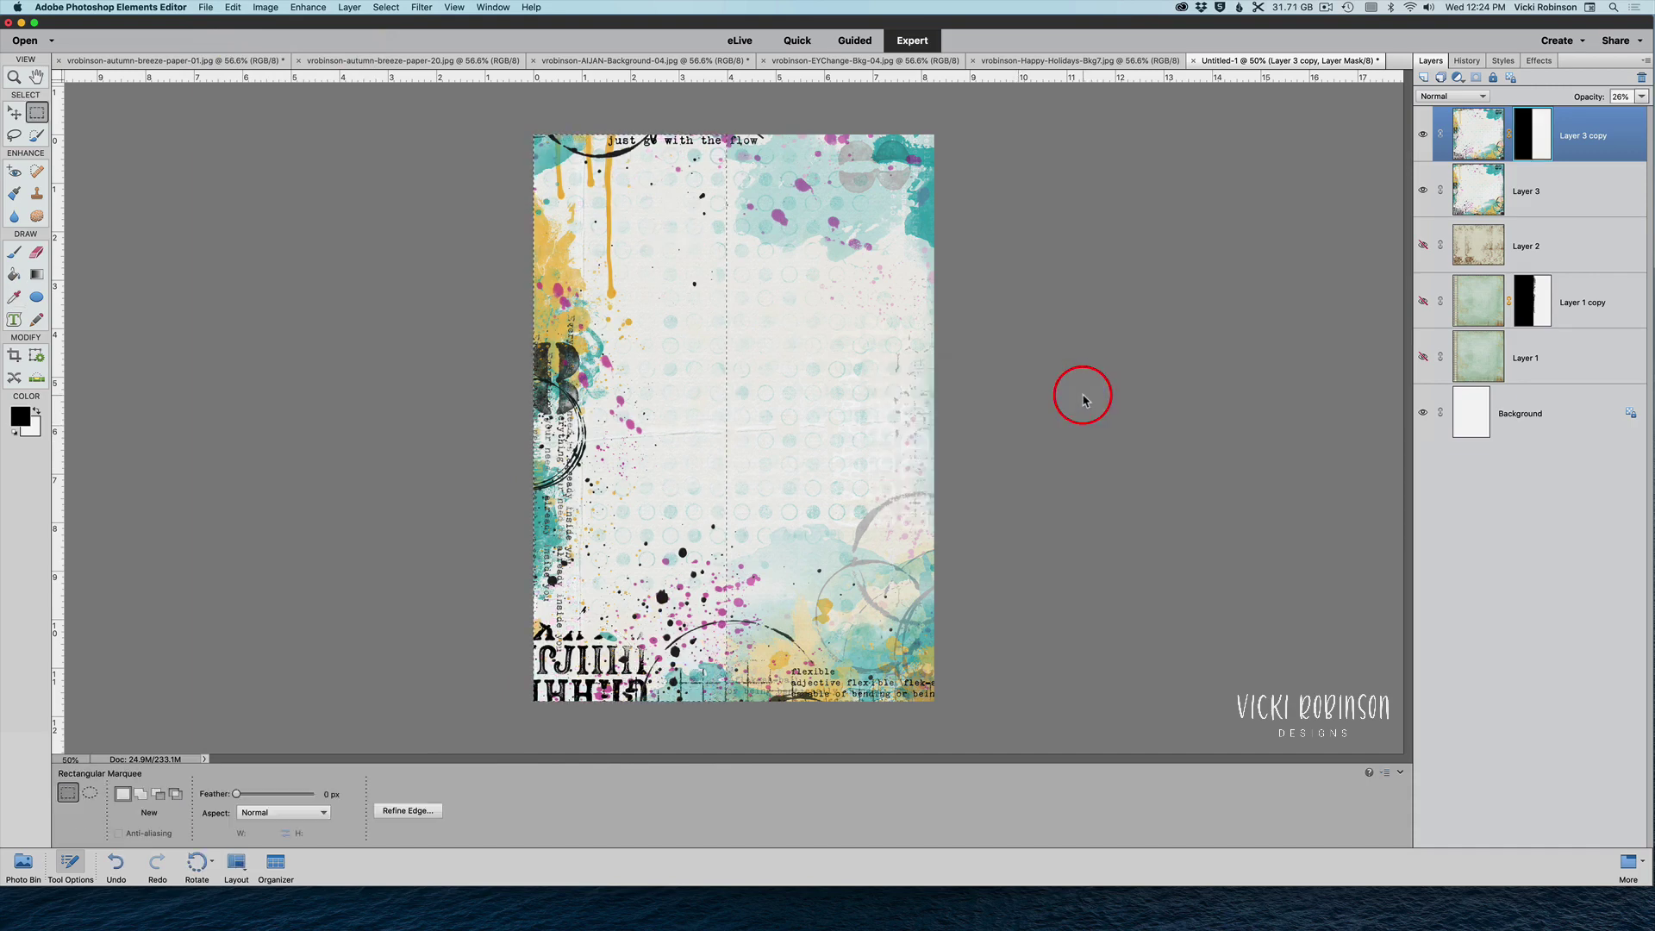
double_click(1596, 138)
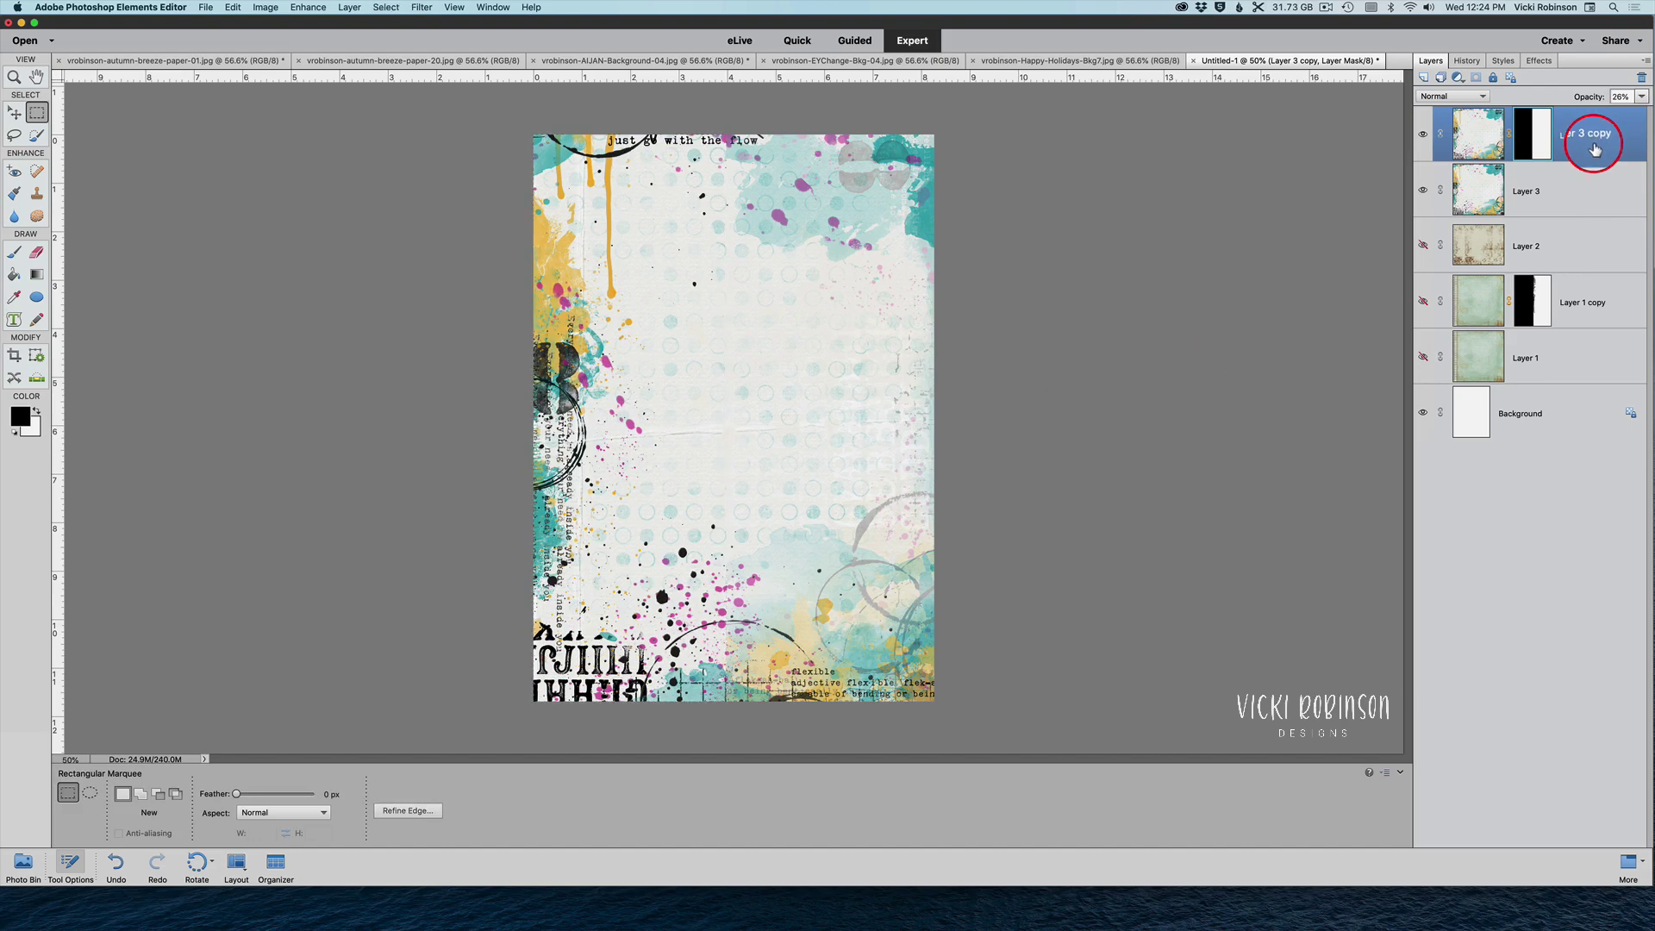
Keep the name Layer 3 copy, set its opacity to 100%, and target its mask with the Brush
click(1586, 100)
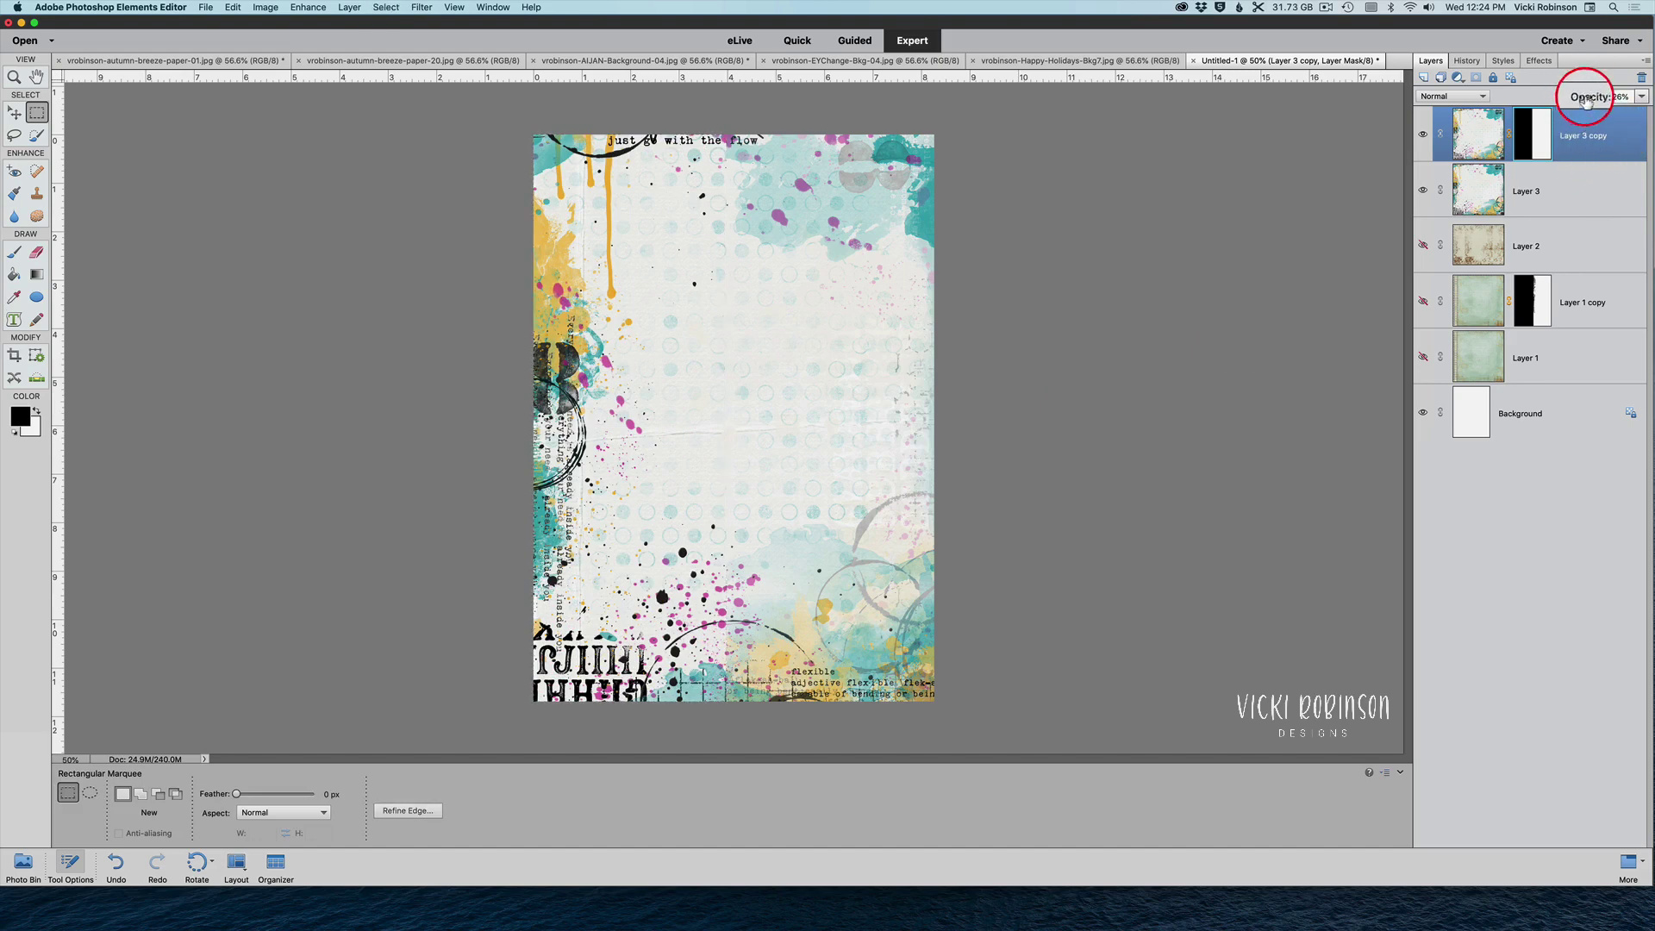
drag(1596, 100, 1609, 108)
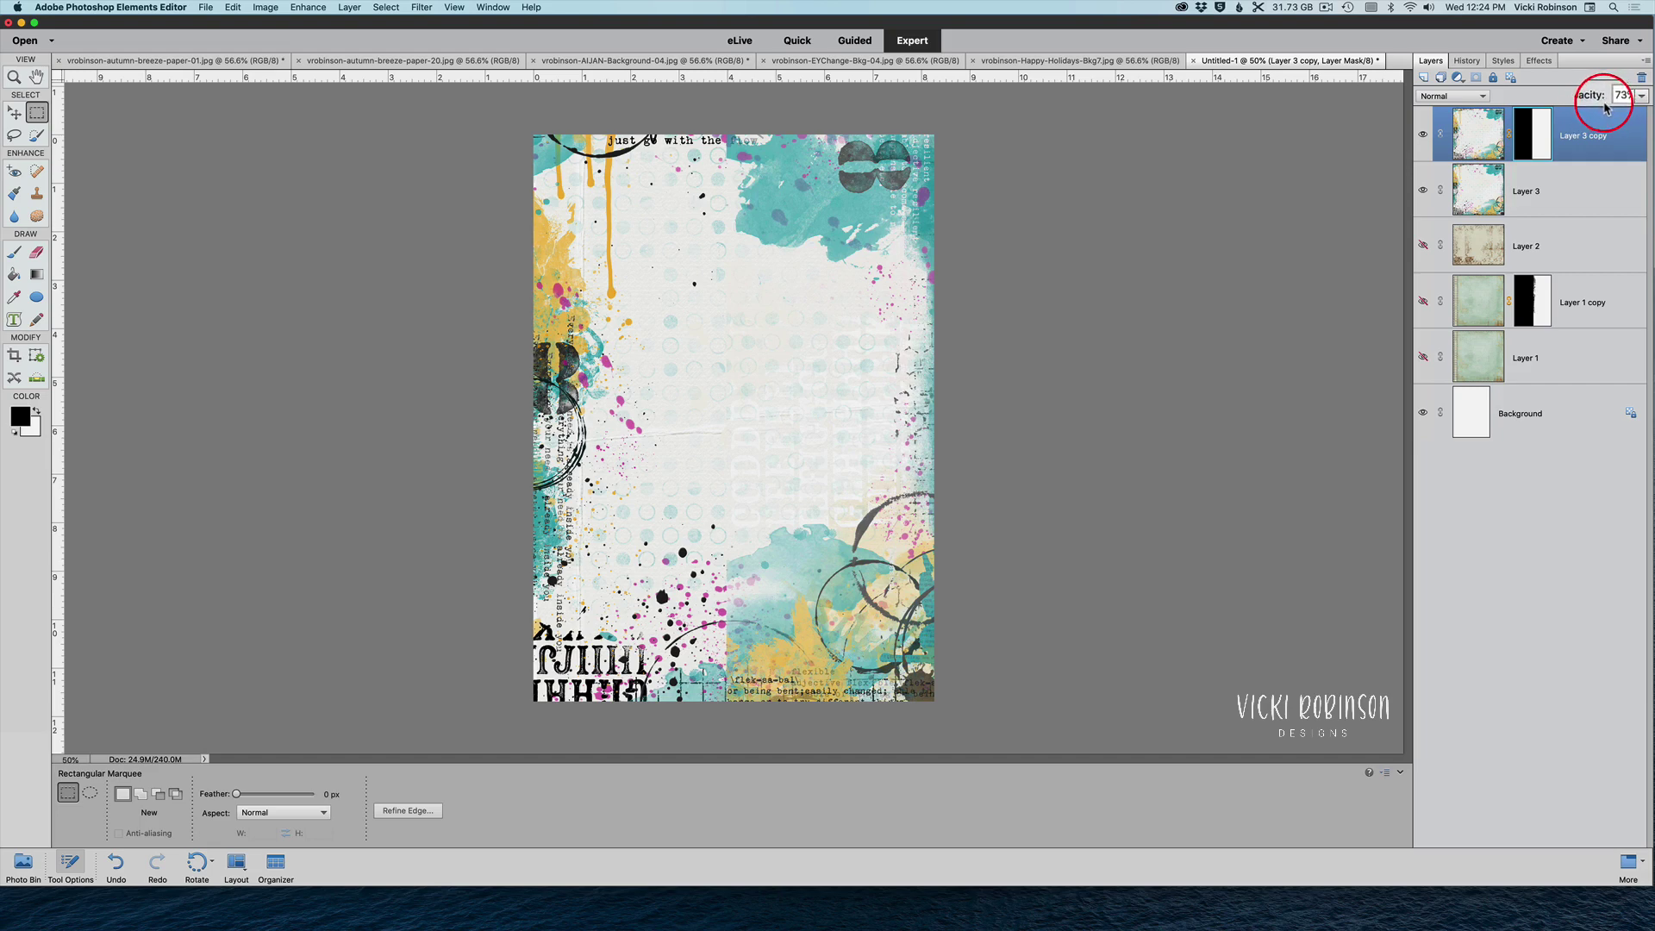
click(1618, 96)
text(100)
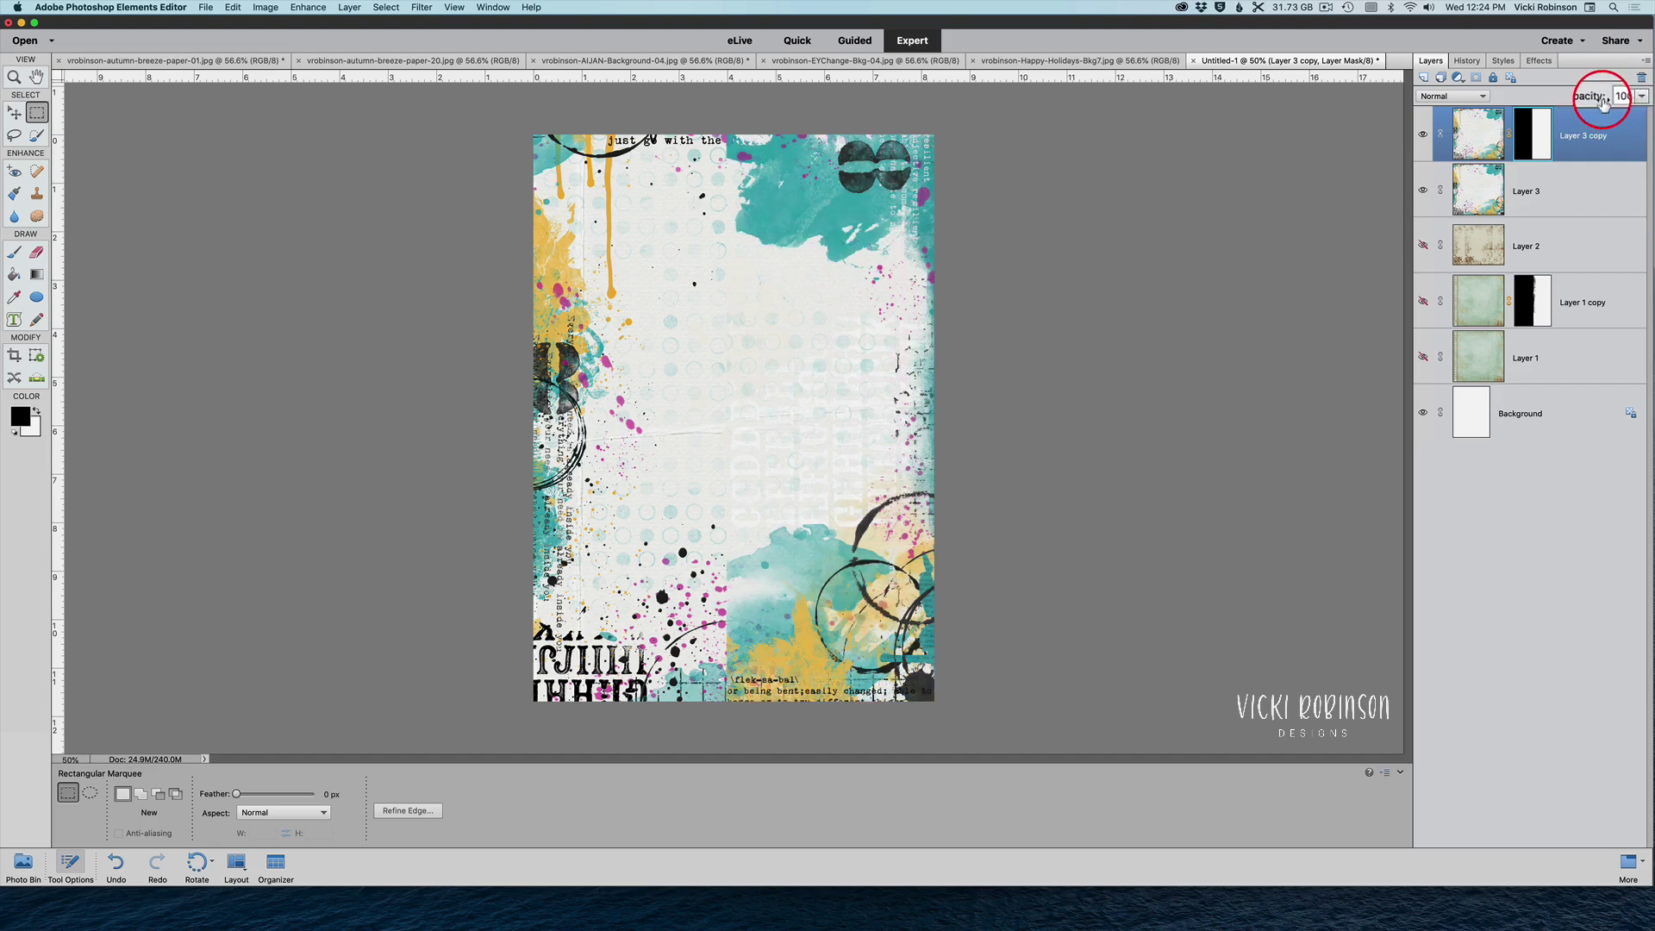
key(Return)
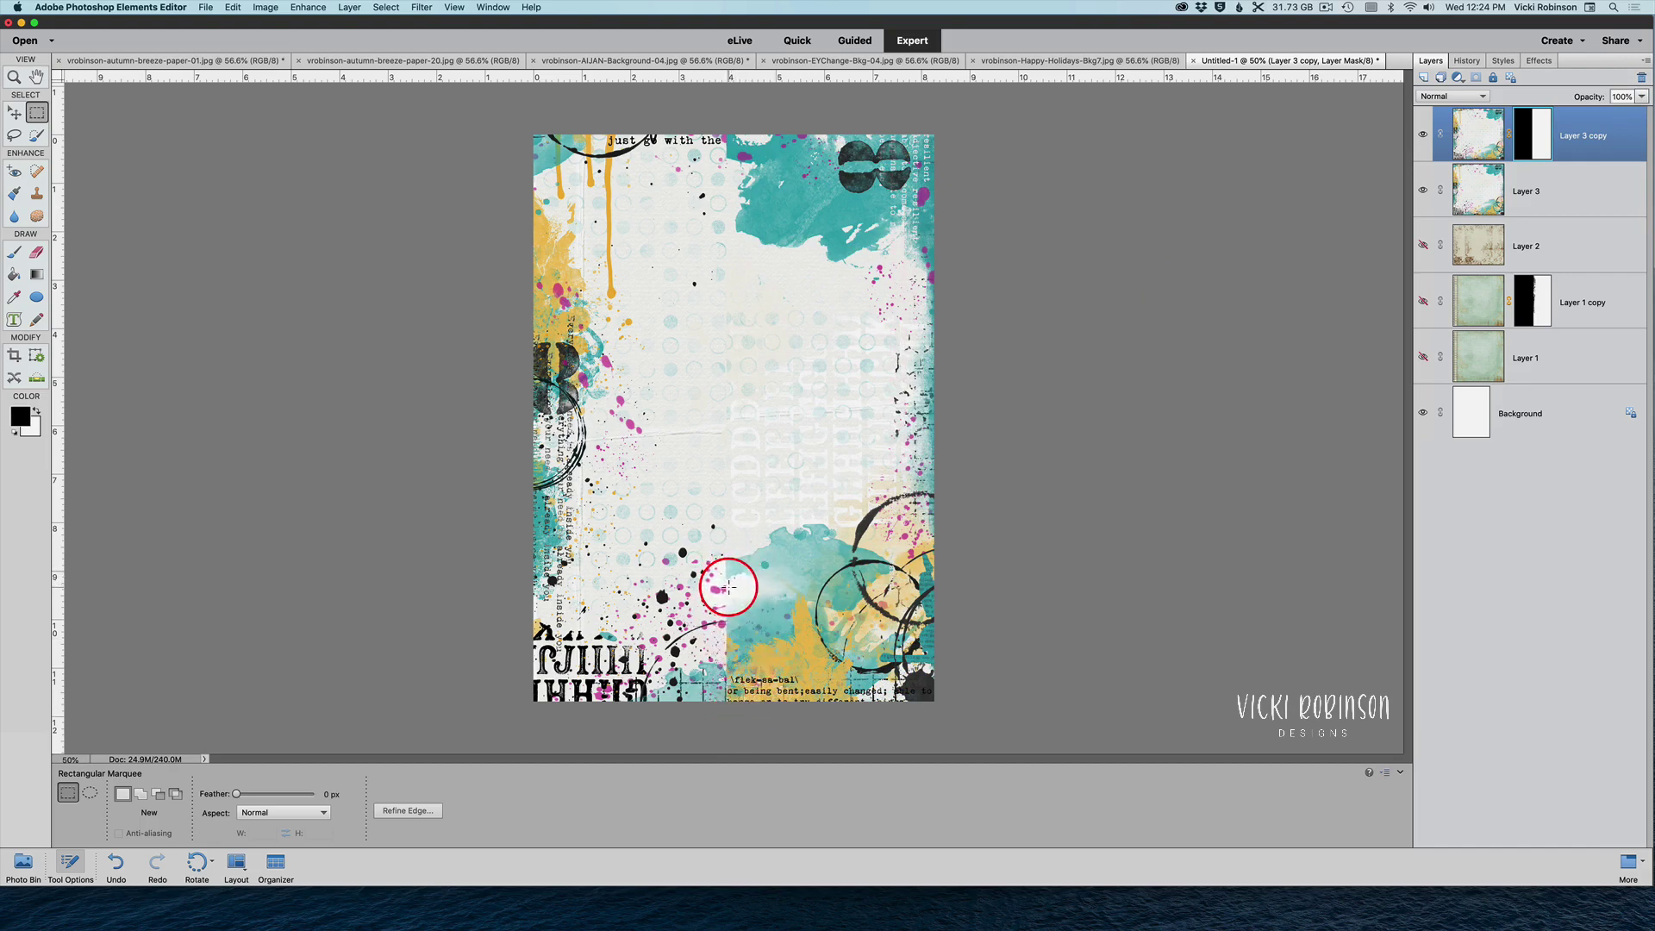
click(1534, 125)
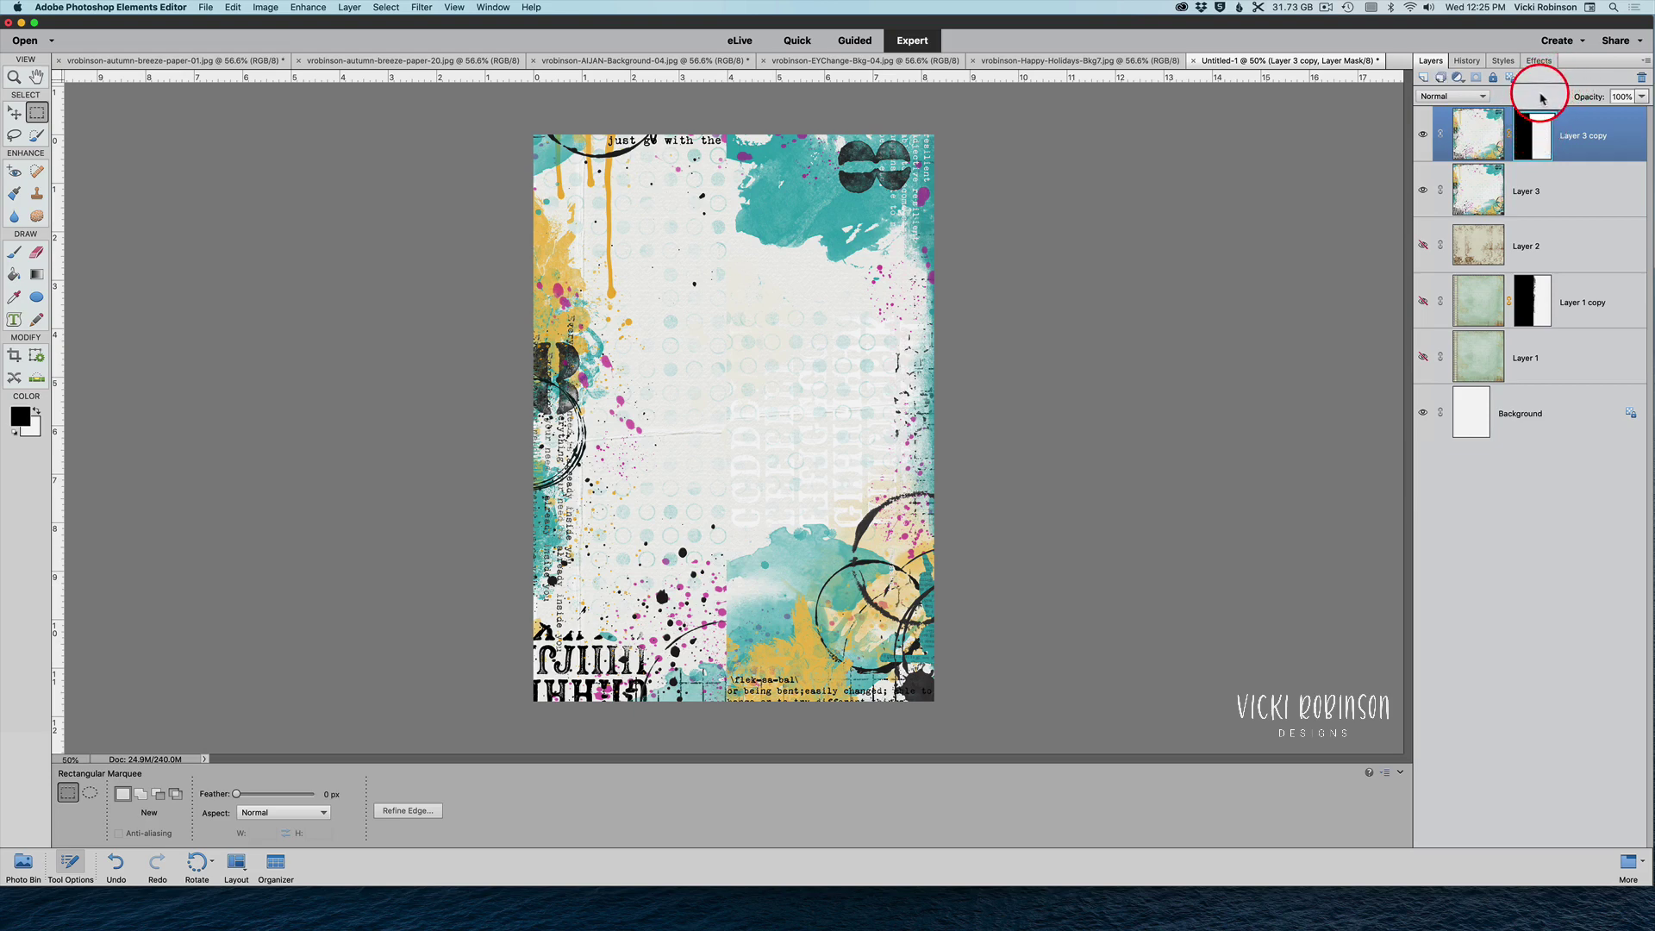
key(b)
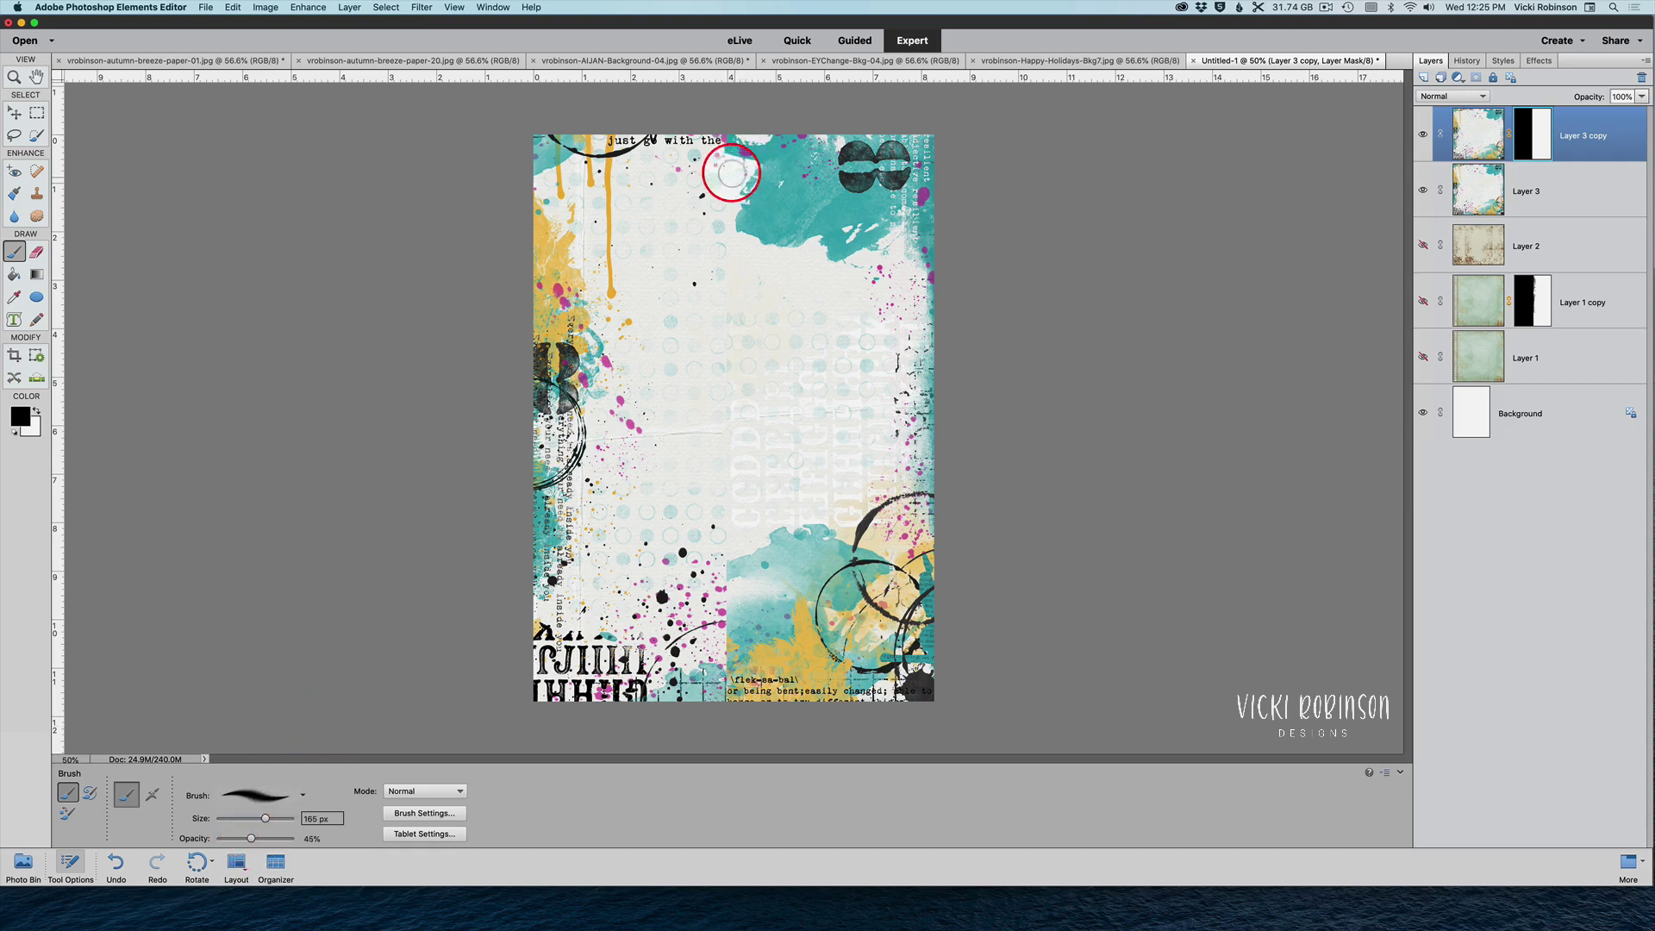
Brush the mask along the seam from top to bottom text, enlarging the brush to 900 px
click(1537, 135)
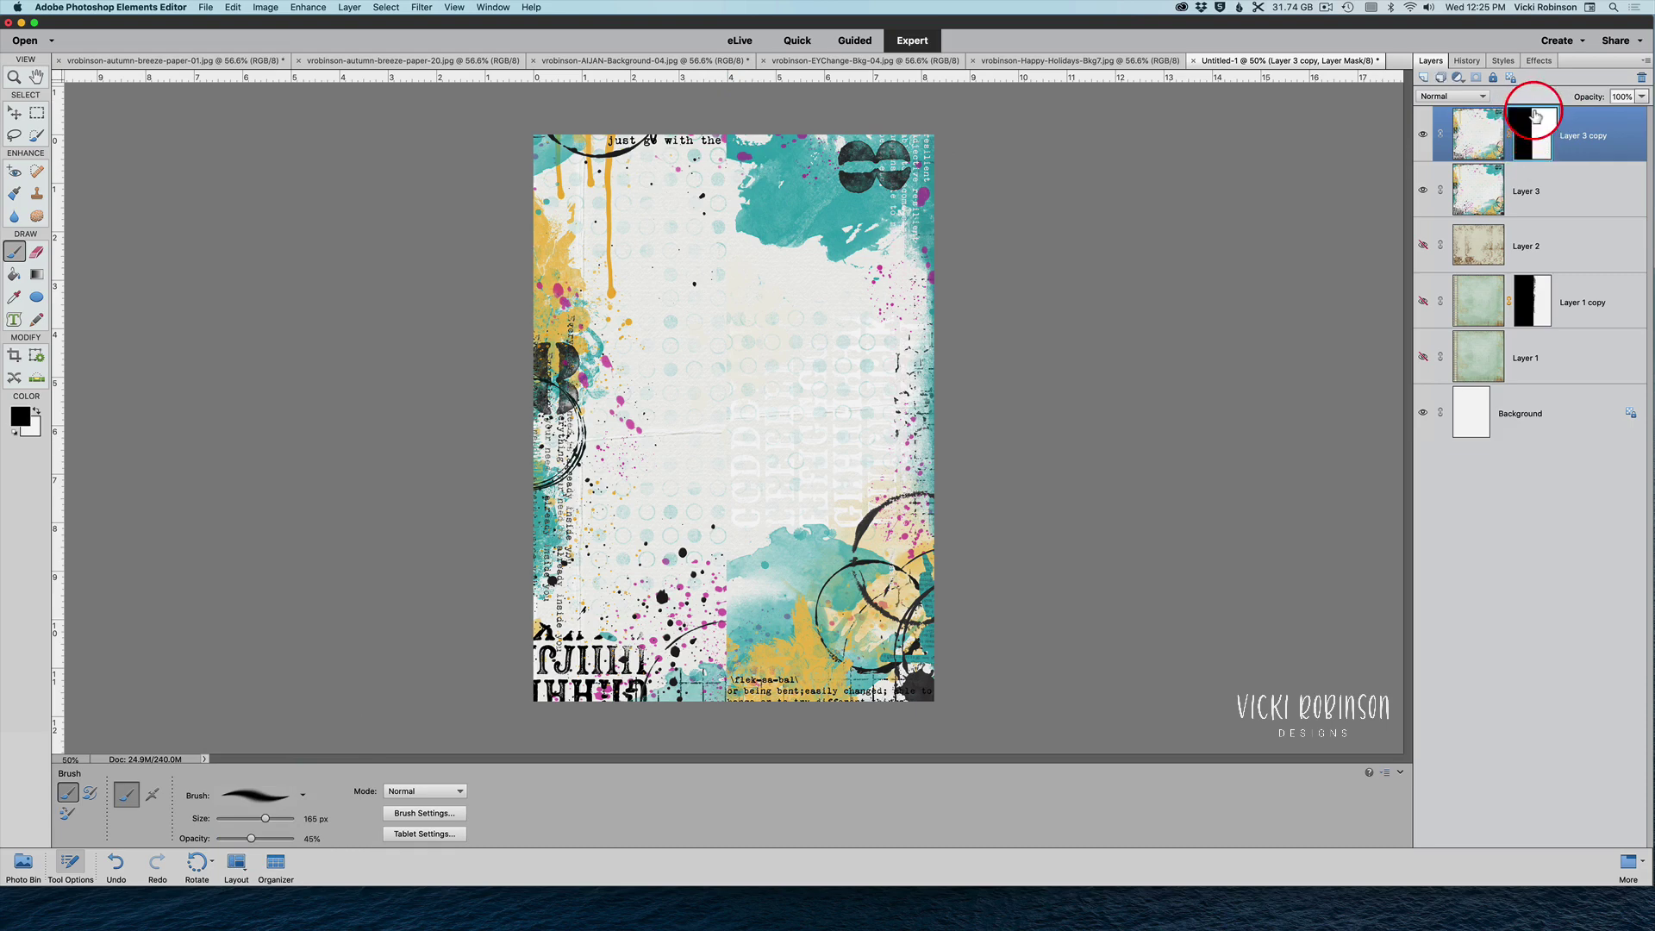
mouse_move(758, 122)
mouse_down()
mouse_move(720, 145)
mouse_move(770, 129)
mouse_move(727, 144)
mouse_move(764, 149)
mouse_move(711, 136)
mouse_move(756, 137)
mouse_move(728, 157)
mouse_move(749, 148)
mouse_move(821, 51)
mouse_move(746, 163)
mouse_move(749, 148)
mouse_move(672, 138)
mouse_move(743, 139)
mouse_up()
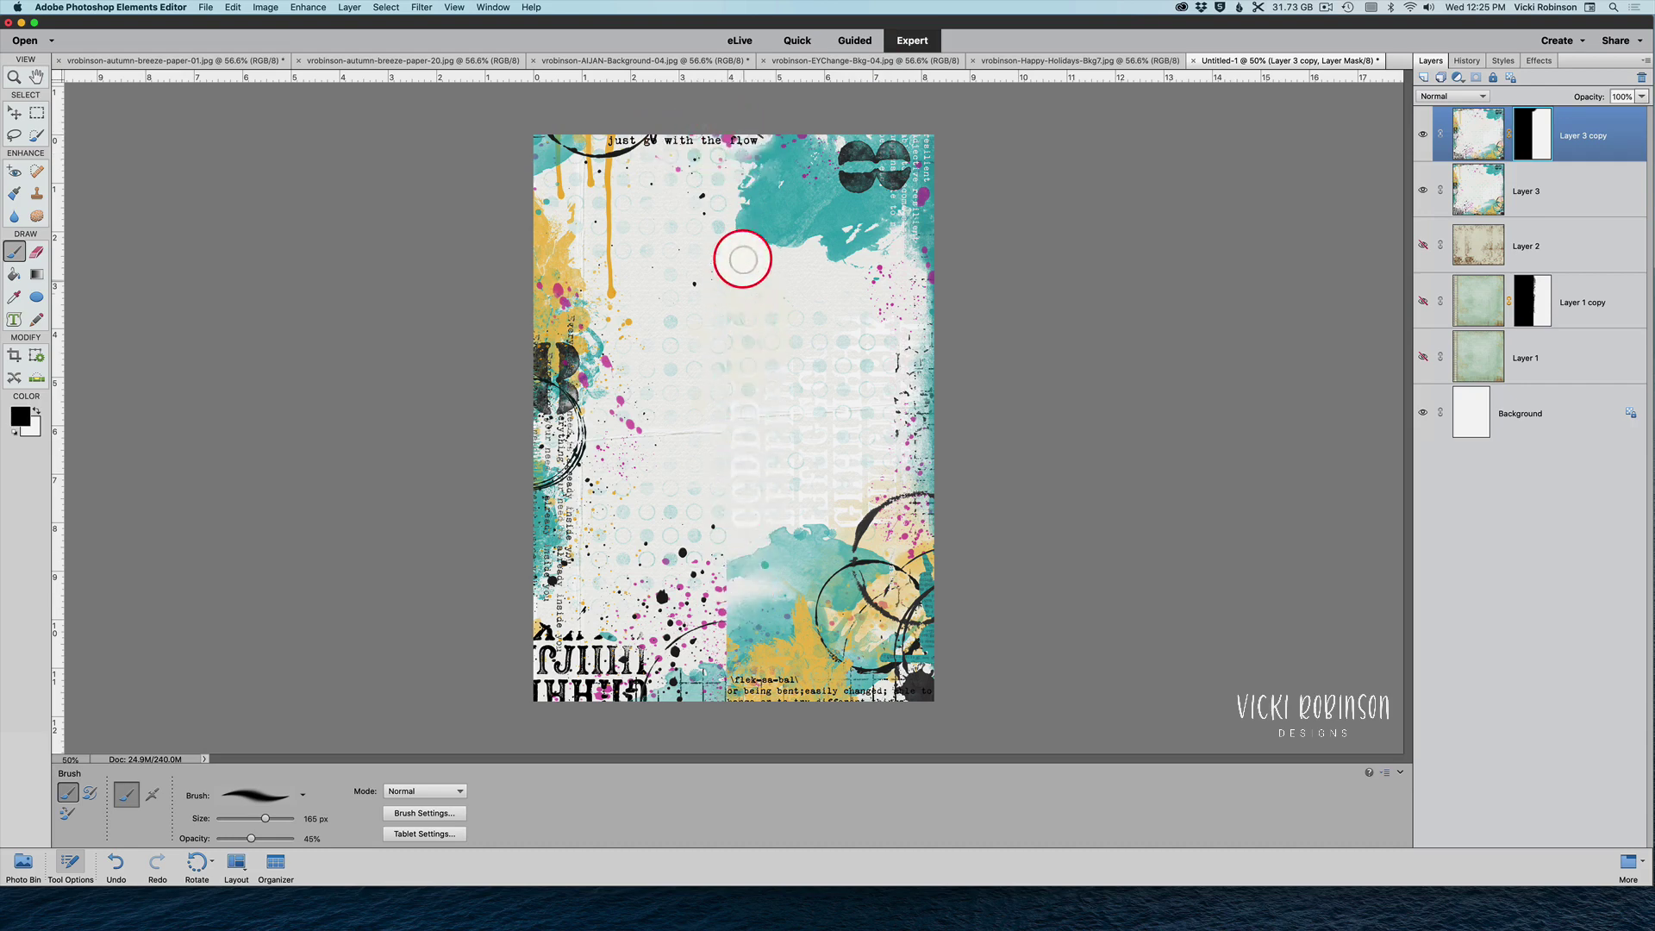
mouse_move(742, 260)
mouse_down()
mouse_move(728, 144)
mouse_move(710, 345)
mouse_move(725, 200)
mouse_move(724, 241)
mouse_up()
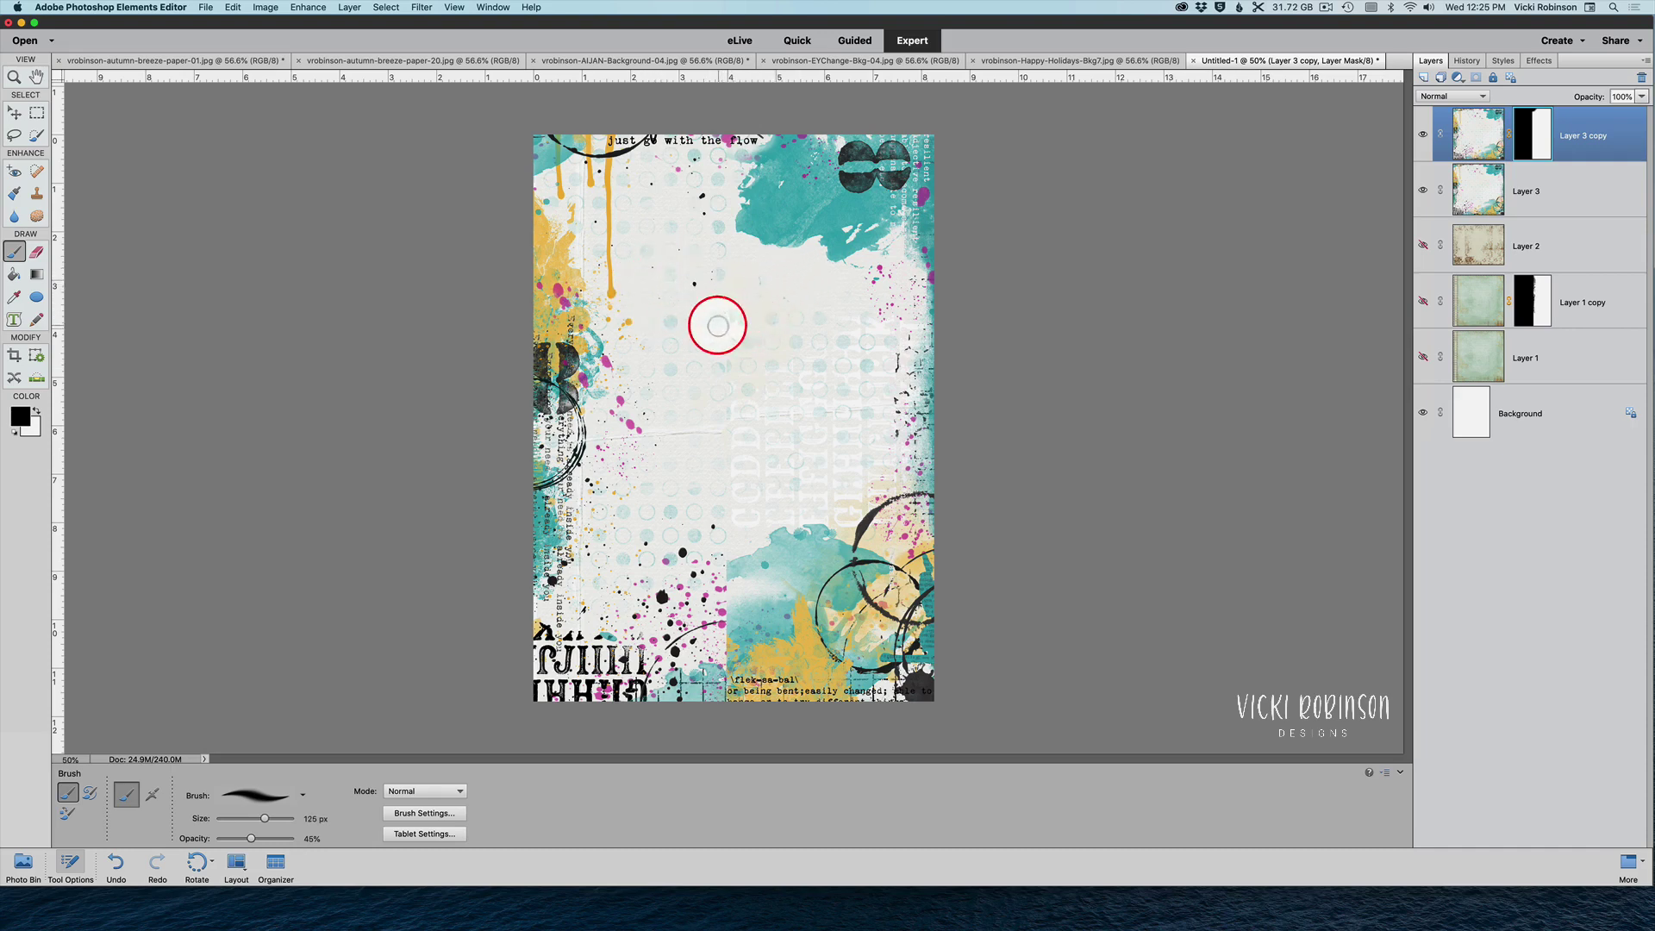
key(bracketright)
key(bracketright)
key(bracketright)
key(bracketright)
key(bracketright)
key(bracketright)
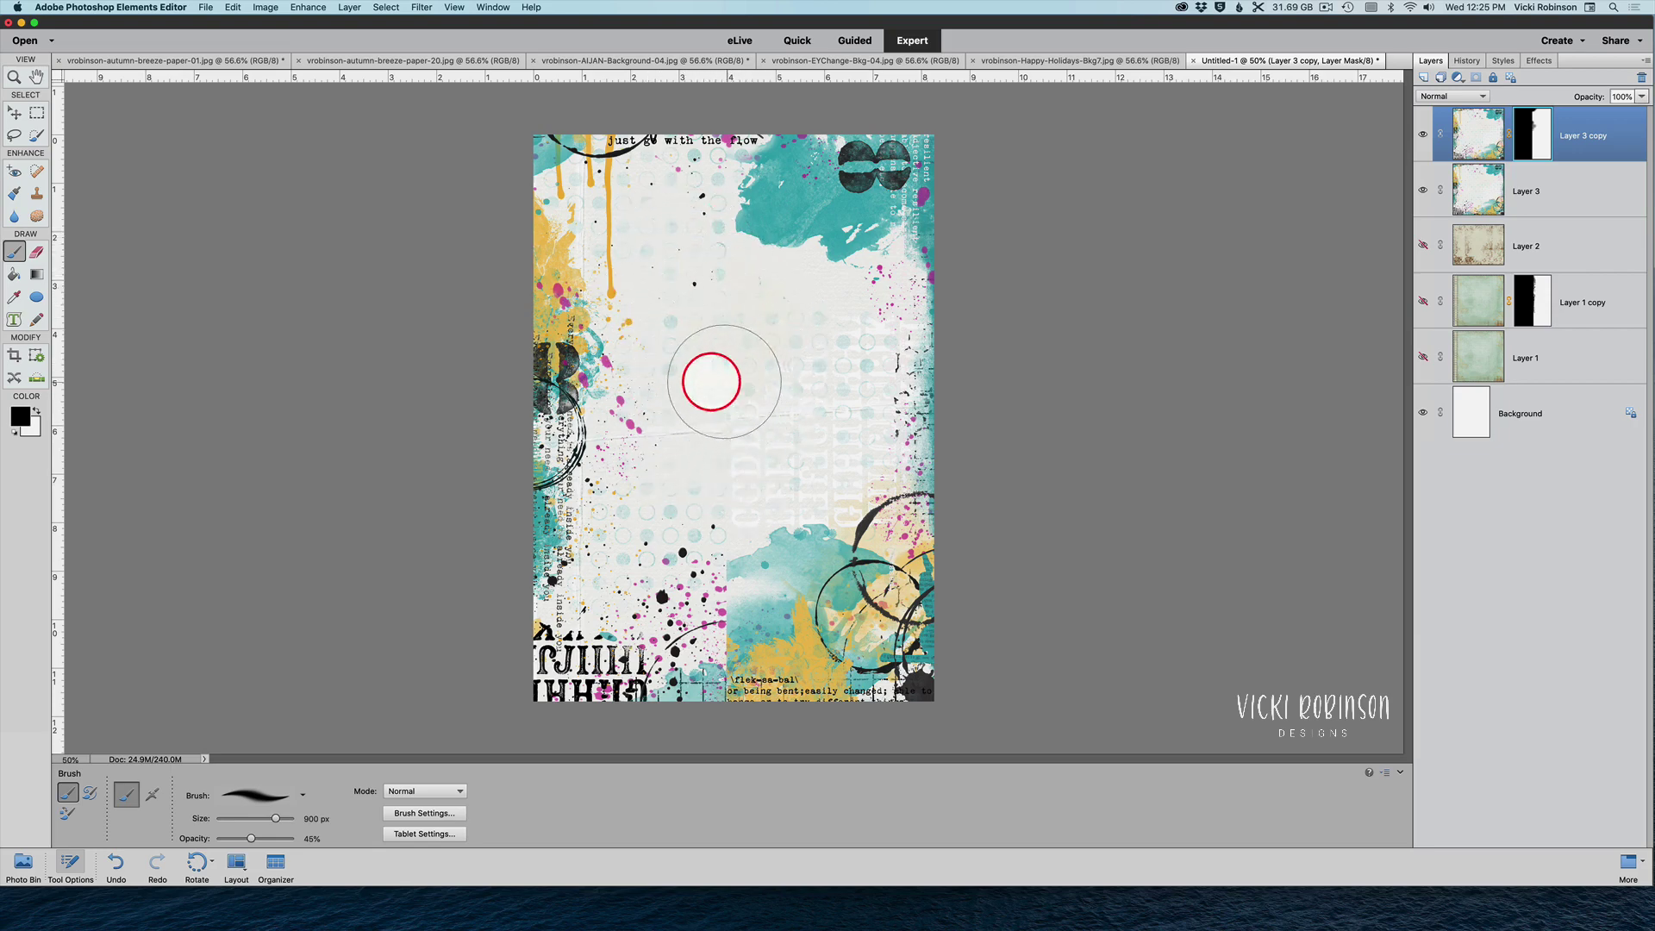
drag(758, 482, 713, 580)
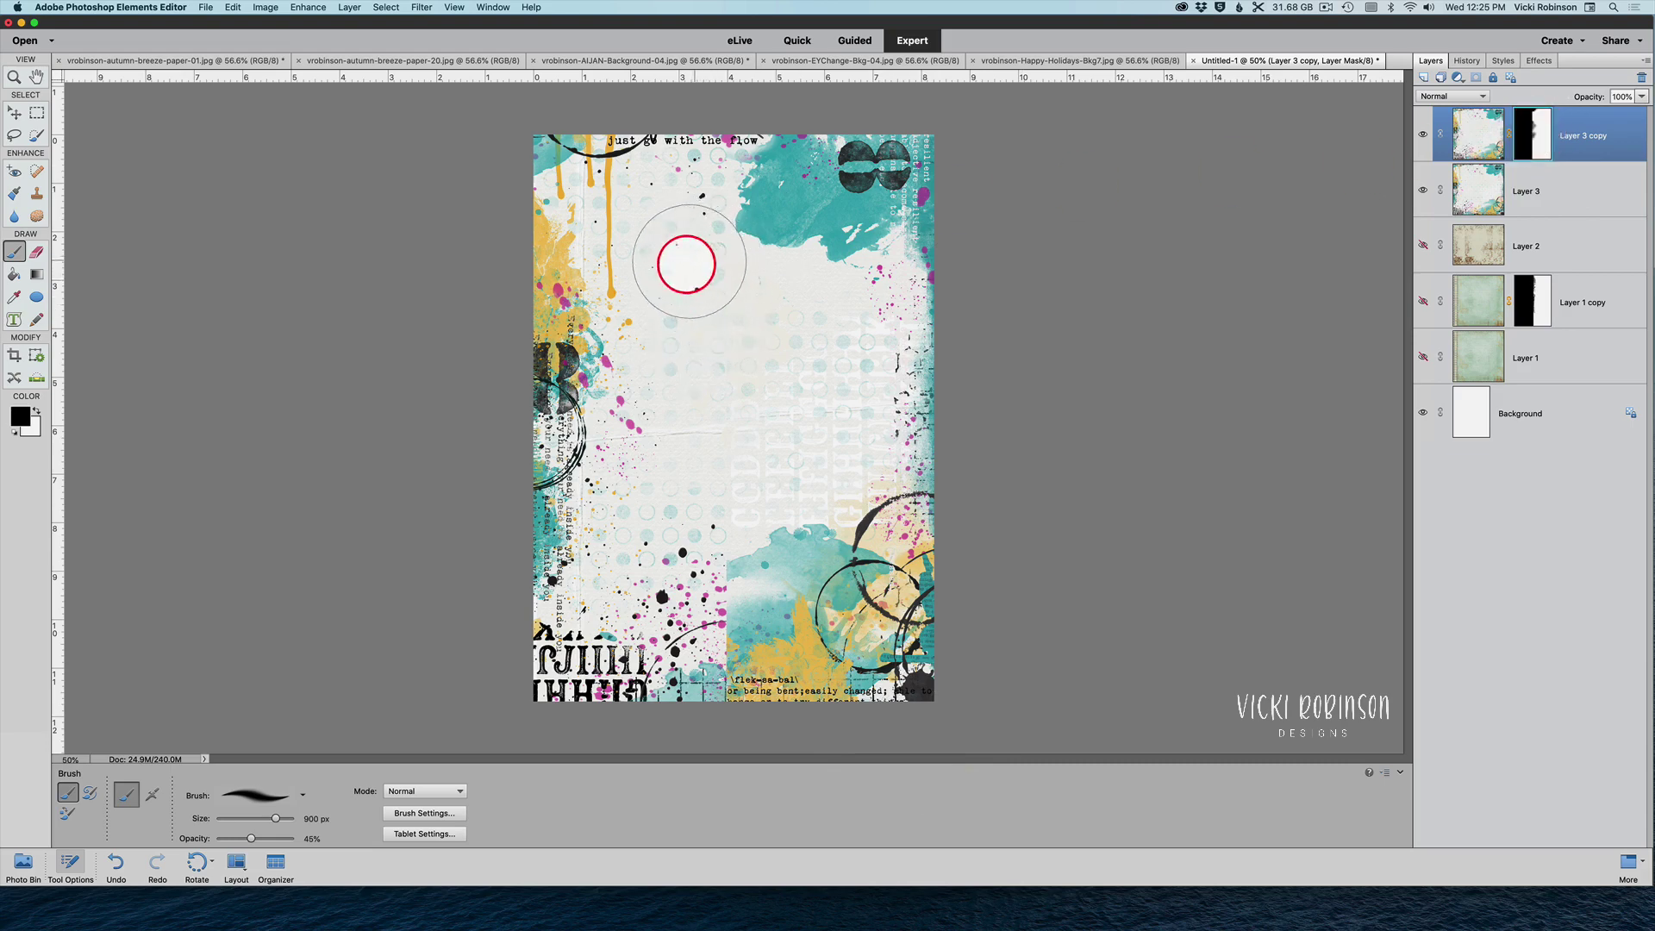
drag(751, 683, 775, 691)
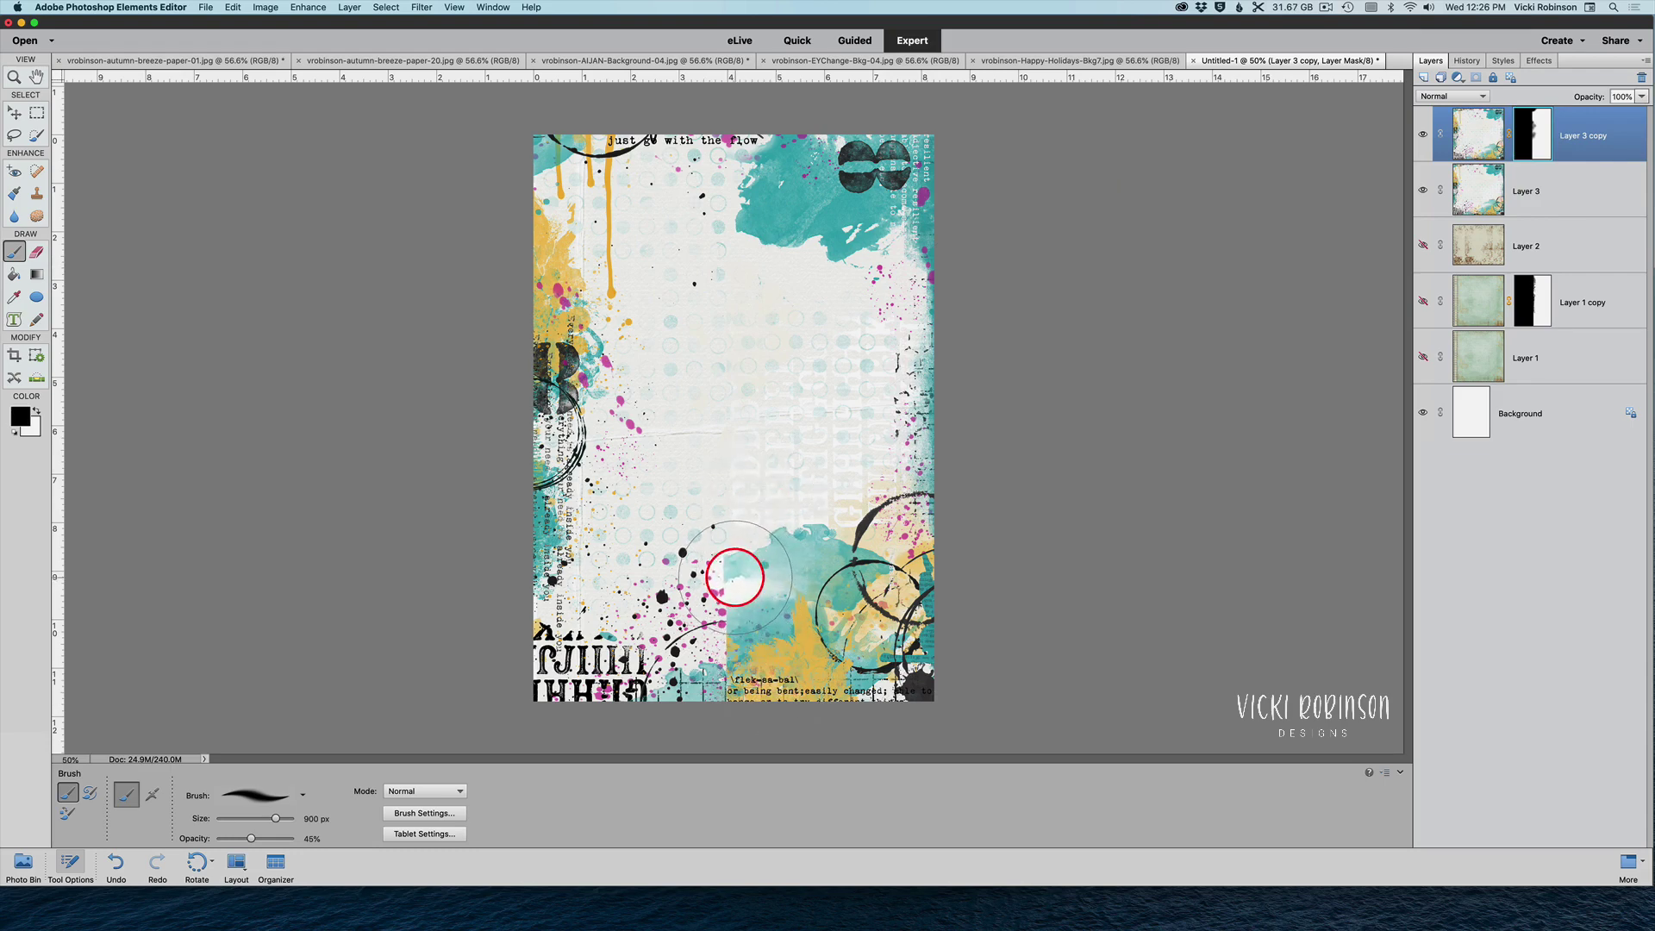
Shrink the brush to 300 px and blend the mask around the teal blob's upper-left edge
key(bracketleft)
key(bracketleft)
key(bracketleft)
key(bracketleft)
key(bracketleft)
key(bracketleft)
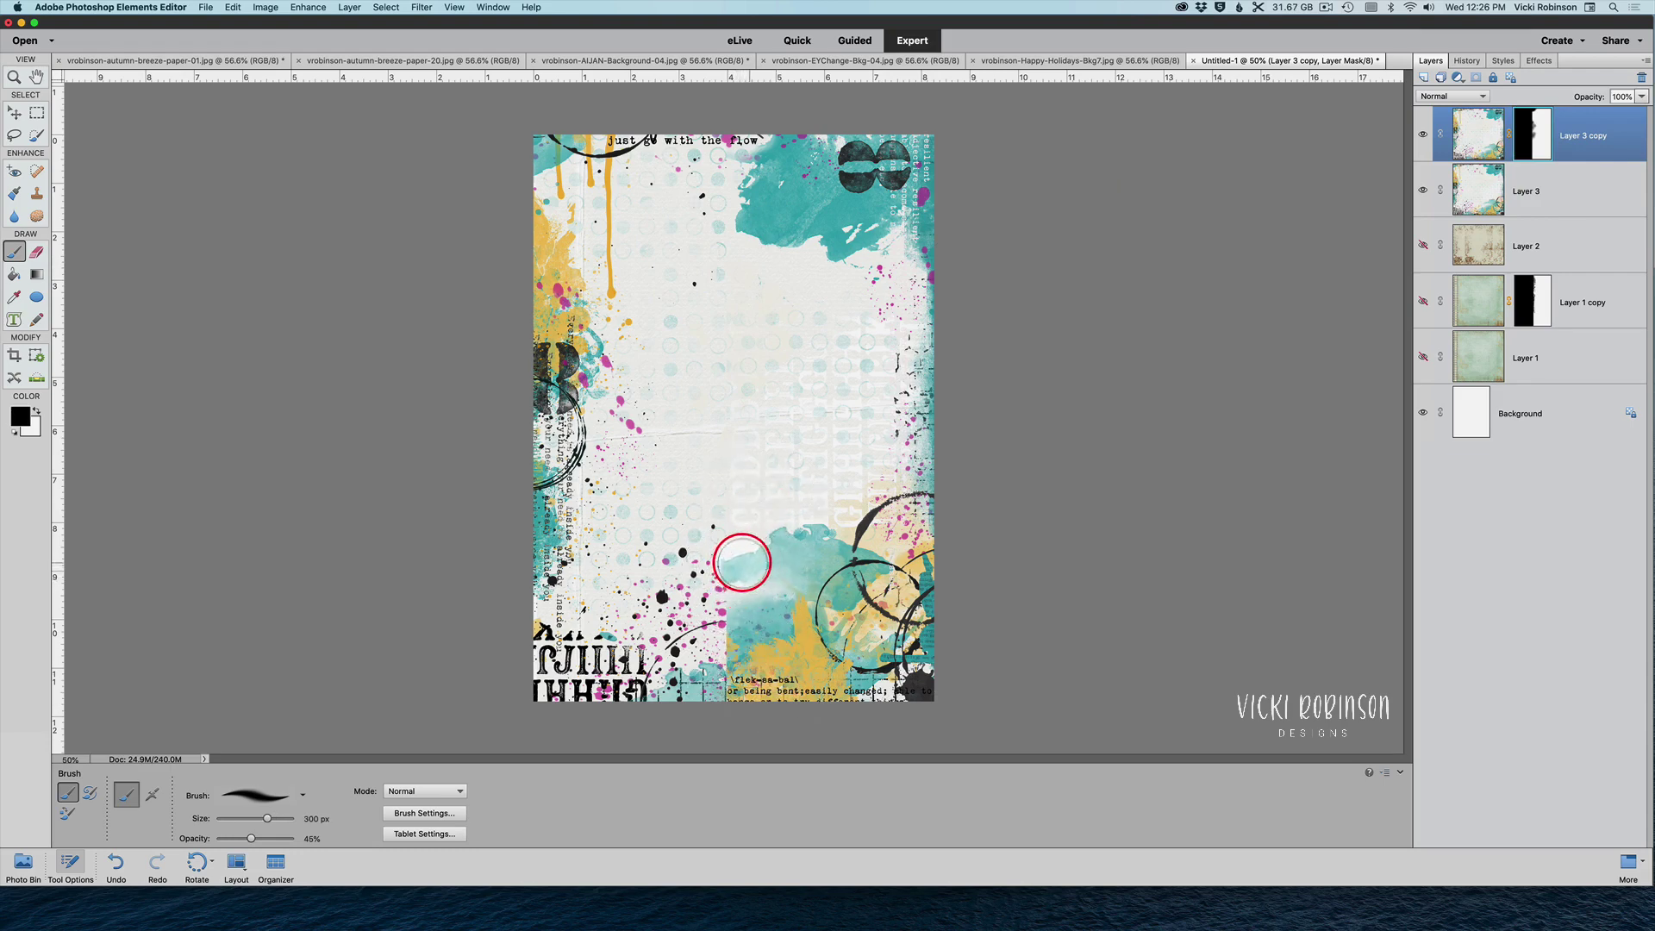
mouse_move(742, 561)
mouse_down()
mouse_move(701, 537)
mouse_move(718, 541)
mouse_move(705, 643)
mouse_move(747, 683)
mouse_move(713, 634)
mouse_move(730, 594)
mouse_move(768, 581)
mouse_move(795, 540)
mouse_move(709, 528)
mouse_move(723, 518)
mouse_move(738, 543)
mouse_move(732, 509)
mouse_move(754, 549)
mouse_move(735, 522)
mouse_move(683, 571)
mouse_move(750, 567)
mouse_move(722, 554)
mouse_move(699, 595)
mouse_move(763, 565)
mouse_move(745, 588)
mouse_move(786, 522)
mouse_move(733, 551)
mouse_up()
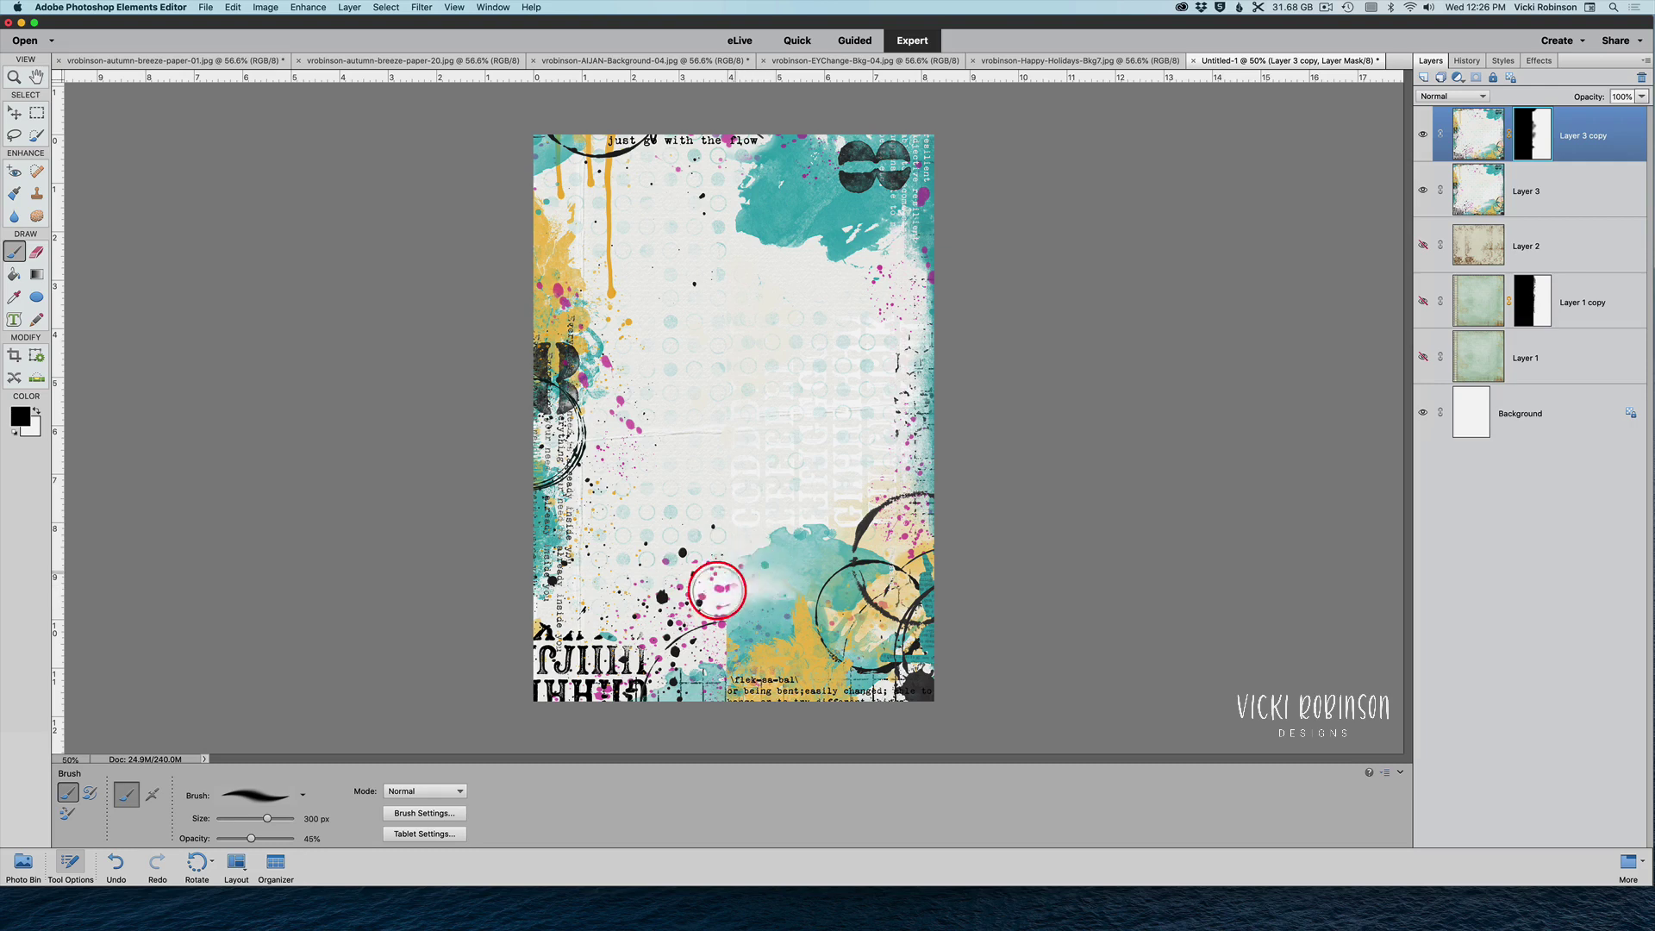
mouse_move(742, 572)
mouse_down()
mouse_move(766, 605)
mouse_move(748, 576)
mouse_move(734, 650)
mouse_move(729, 596)
mouse_move(677, 663)
mouse_move(734, 609)
mouse_move(692, 647)
mouse_move(759, 609)
mouse_move(716, 635)
mouse_move(771, 616)
mouse_move(737, 610)
mouse_move(778, 634)
mouse_move(735, 619)
mouse_move(710, 646)
mouse_move(773, 626)
mouse_move(741, 676)
mouse_move(799, 644)
mouse_move(744, 619)
mouse_move(744, 688)
mouse_move(788, 623)
mouse_move(777, 682)
mouse_move(801, 637)
mouse_move(781, 687)
mouse_move(830, 653)
mouse_move(792, 633)
mouse_move(851, 706)
mouse_move(808, 668)
mouse_move(810, 689)
mouse_move(747, 665)
mouse_move(765, 712)
mouse_move(786, 670)
mouse_move(740, 717)
mouse_move(737, 677)
mouse_move(779, 721)
mouse_move(753, 574)
mouse_move(712, 597)
mouse_move(746, 554)
mouse_move(737, 587)
mouse_move(732, 547)
mouse_move(744, 556)
mouse_move(702, 597)
mouse_move(789, 608)
mouse_move(755, 632)
mouse_move(723, 568)
mouse_move(752, 550)
mouse_move(905, 694)
mouse_move(701, 631)
mouse_move(732, 627)
mouse_move(726, 614)
mouse_move(726, 643)
mouse_move(706, 655)
mouse_move(733, 649)
mouse_move(748, 738)
mouse_up()
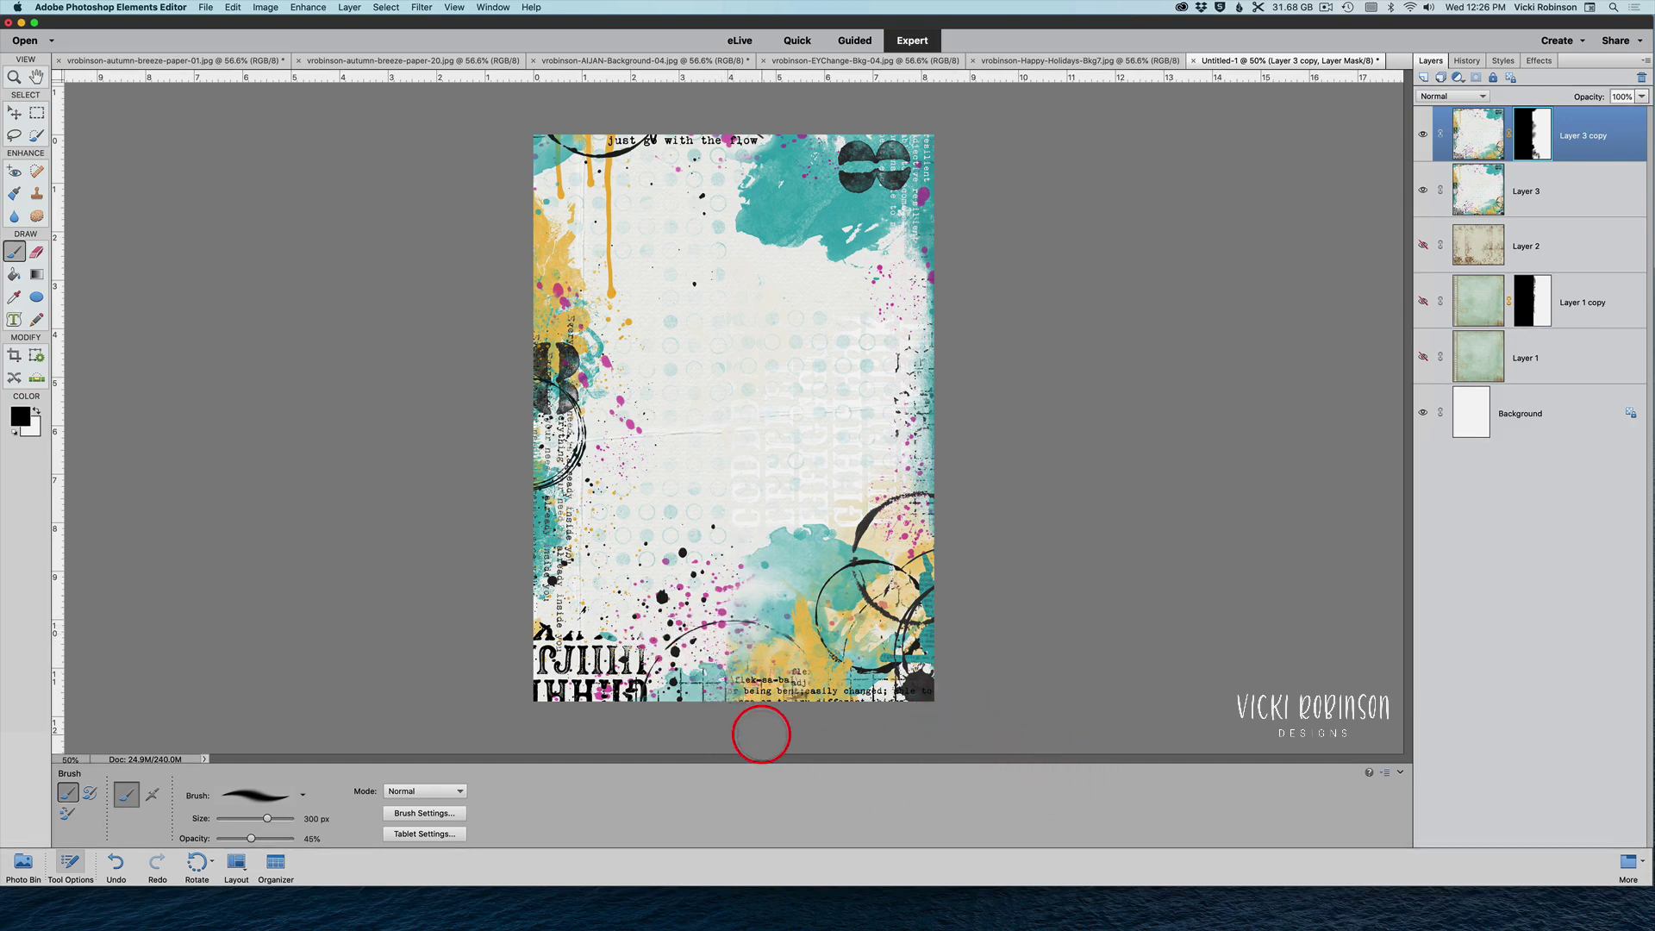